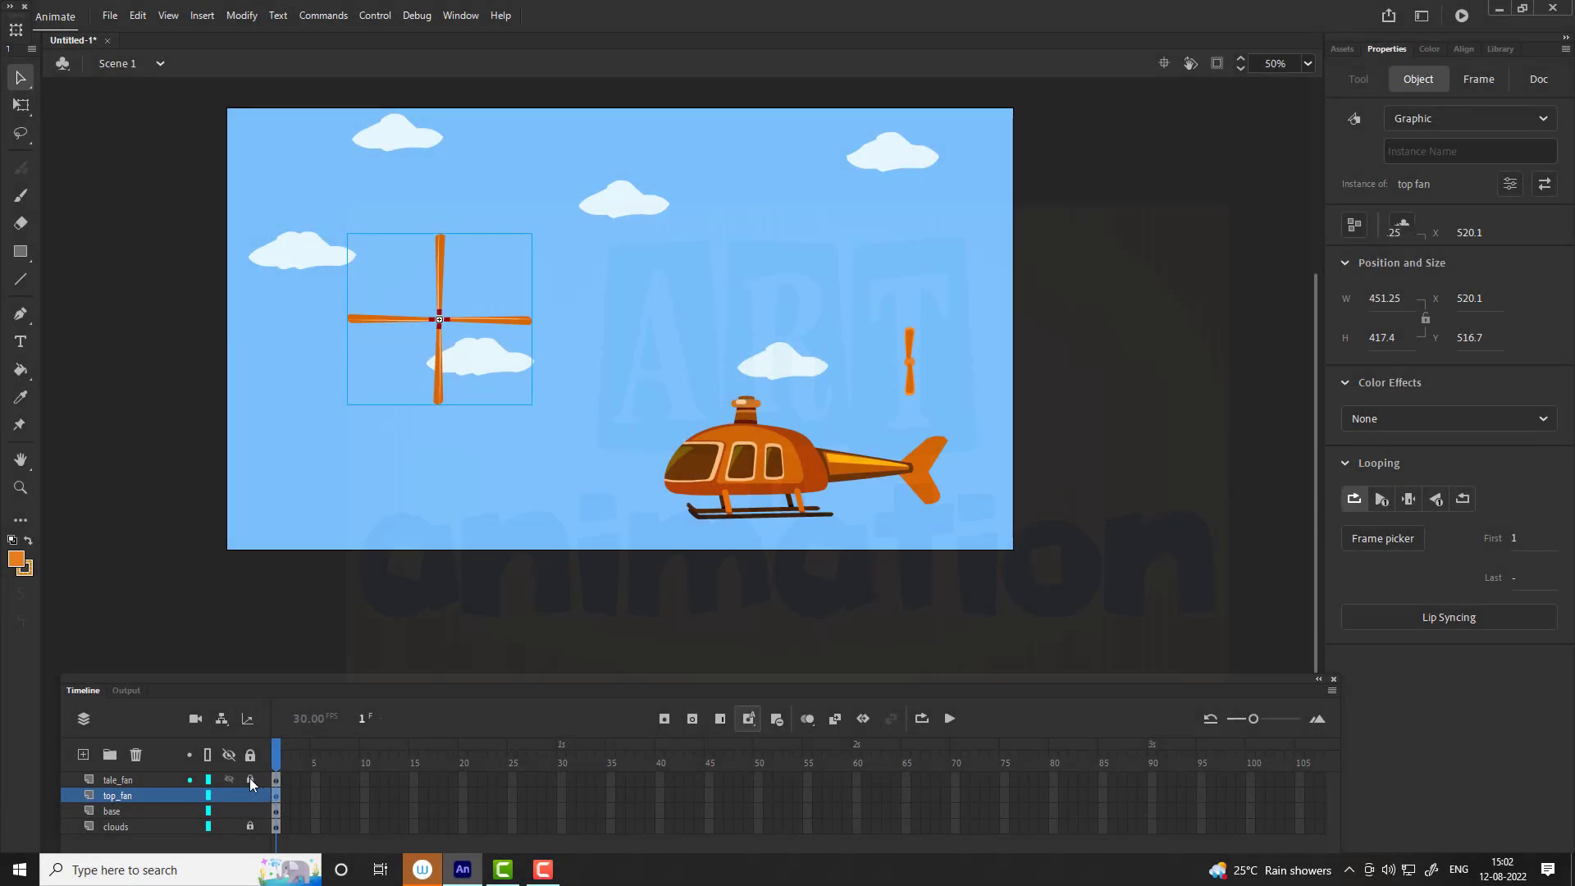
Step: Drag the tail fan onto the helicopter's tail and the top fan onto the cabin roof
drag(850, 279, 943, 415)
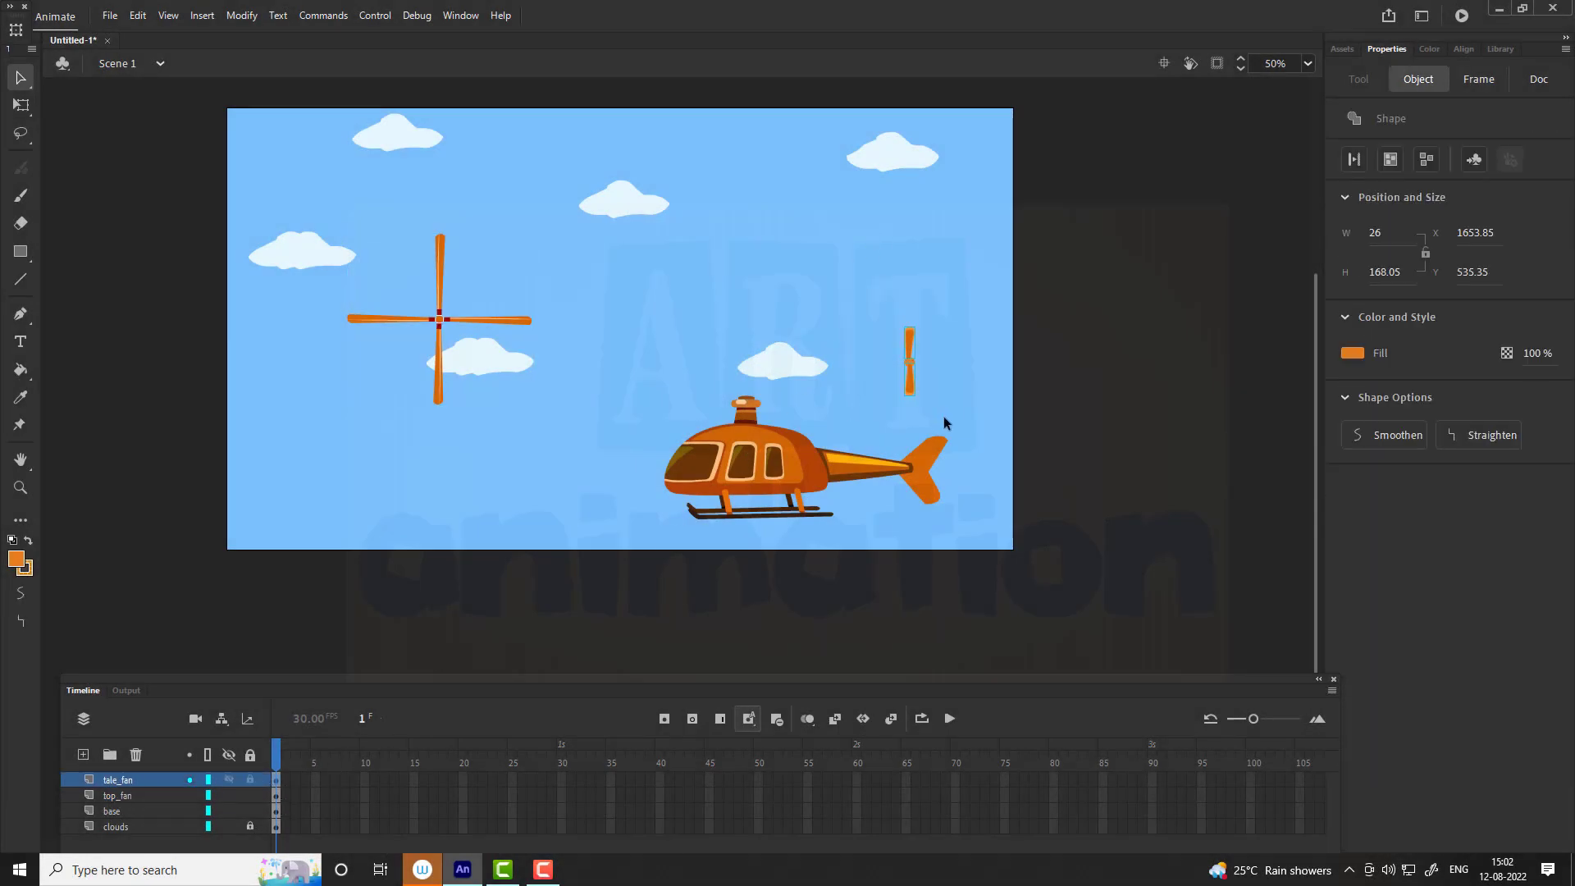
click(389, 253)
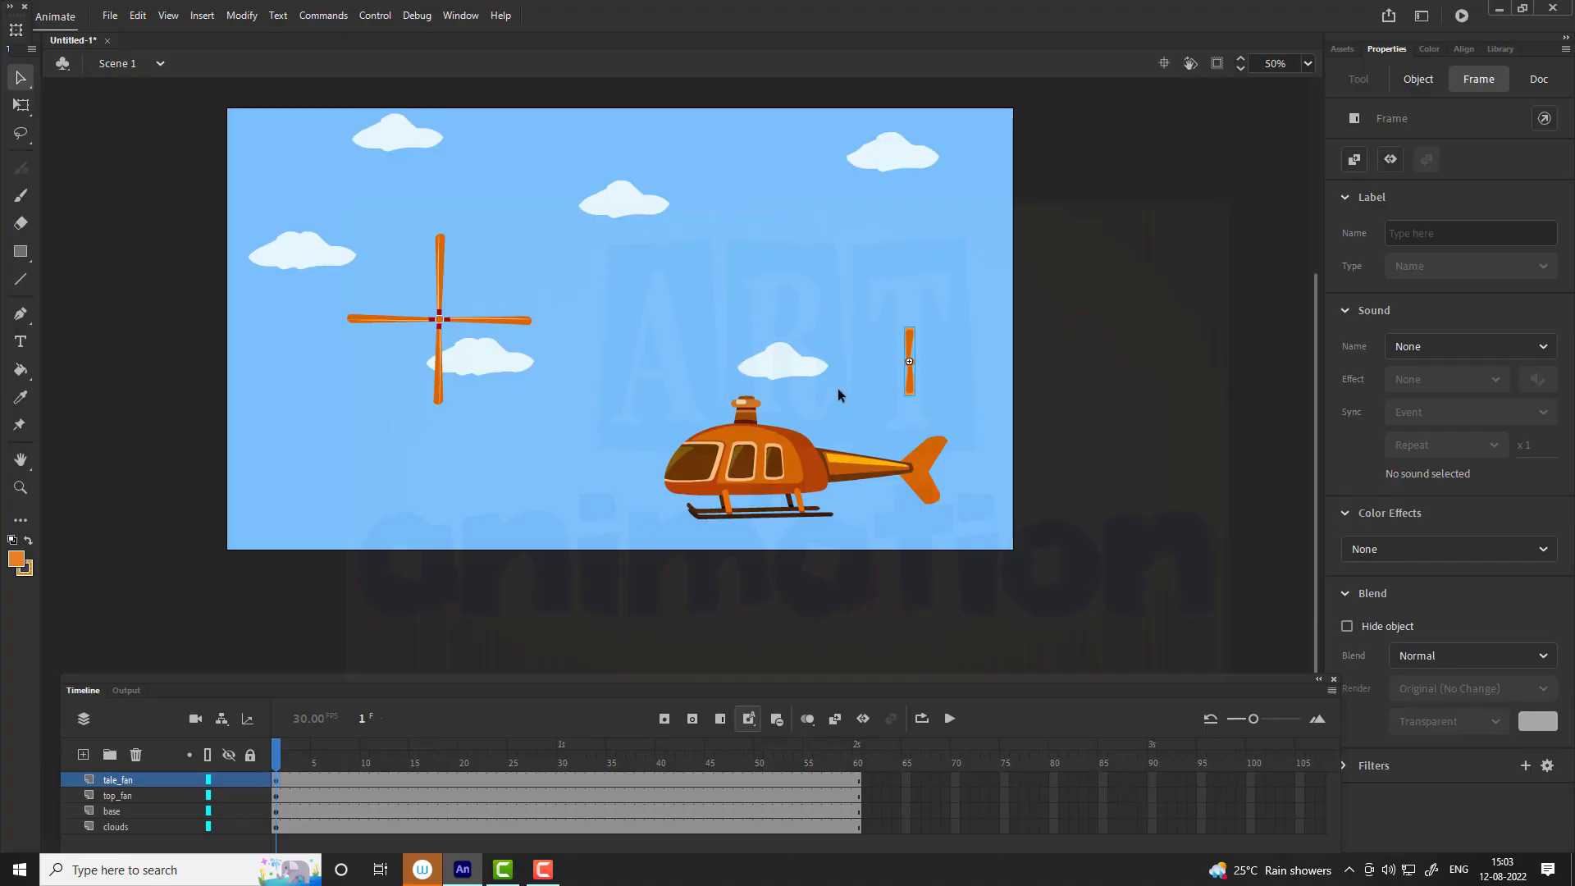
drag(909, 361, 905, 455)
drag(440, 322, 749, 399)
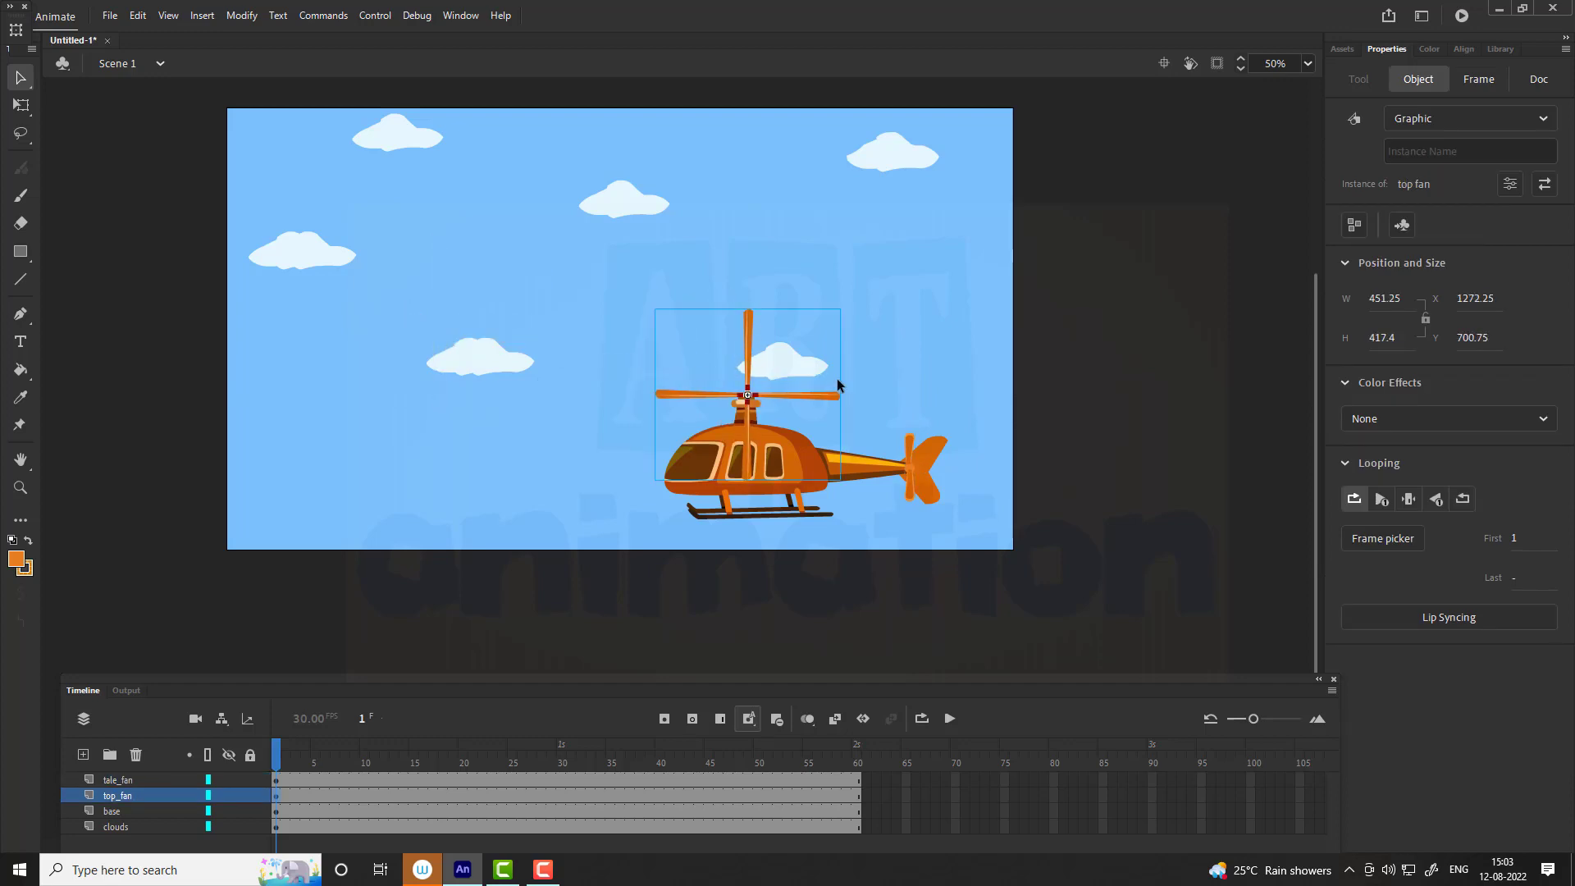
Step: Inside the tail fan, convert the blade to graphic symbol 'rotating tale fan' and start renaming its layer
click(909, 491)
double_click(908, 489)
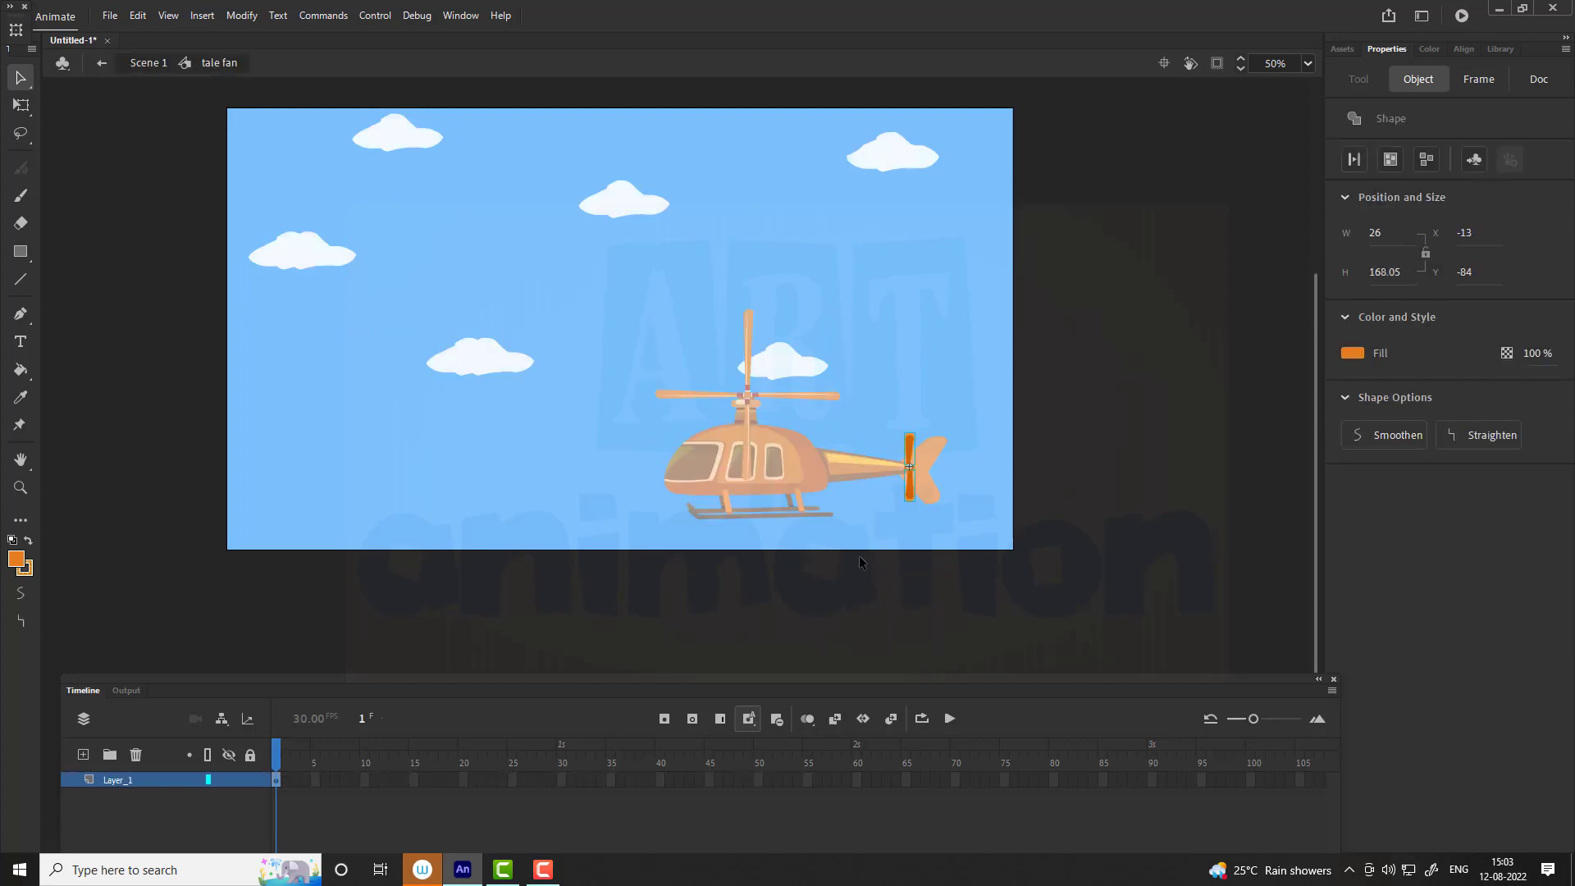
key(F8)
key(BackSpace)
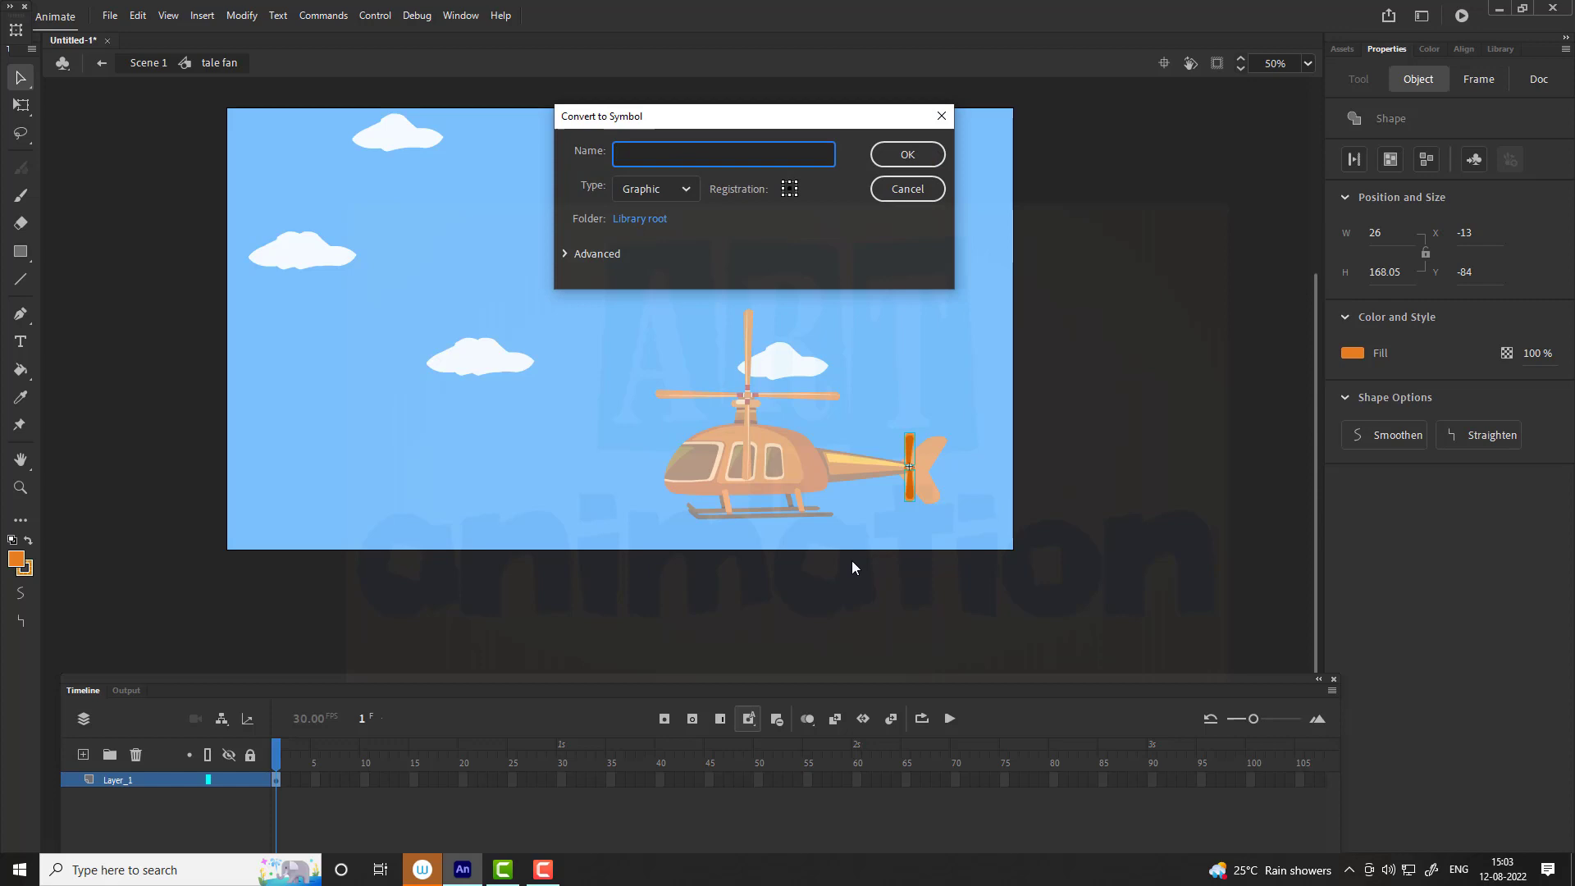
text(rotating tale fan)
key(Return)
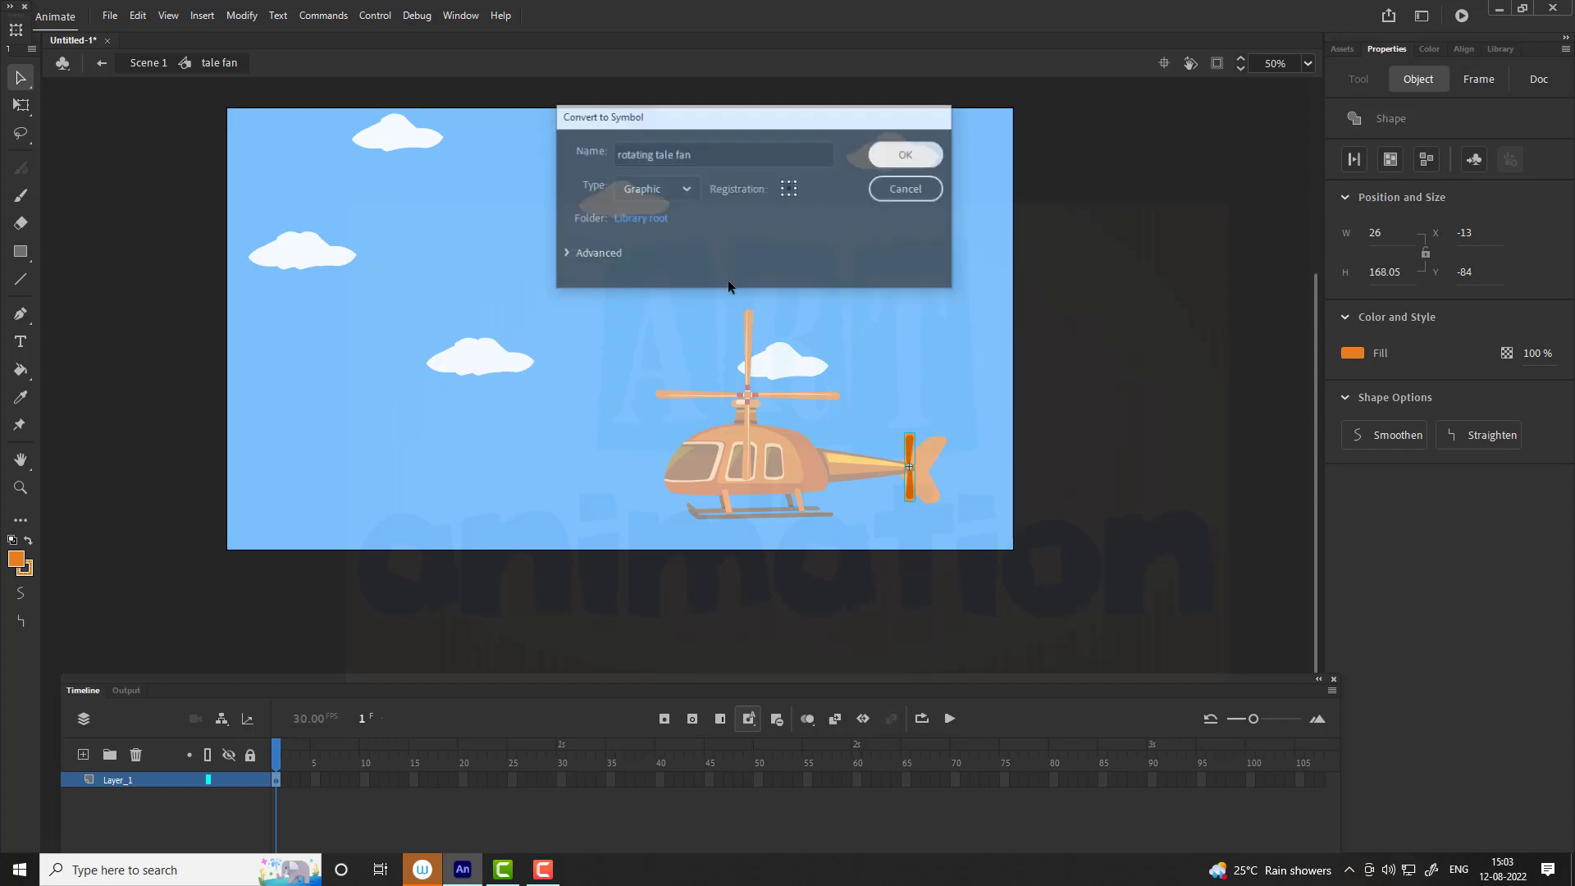
click(120, 781)
double_click(120, 781)
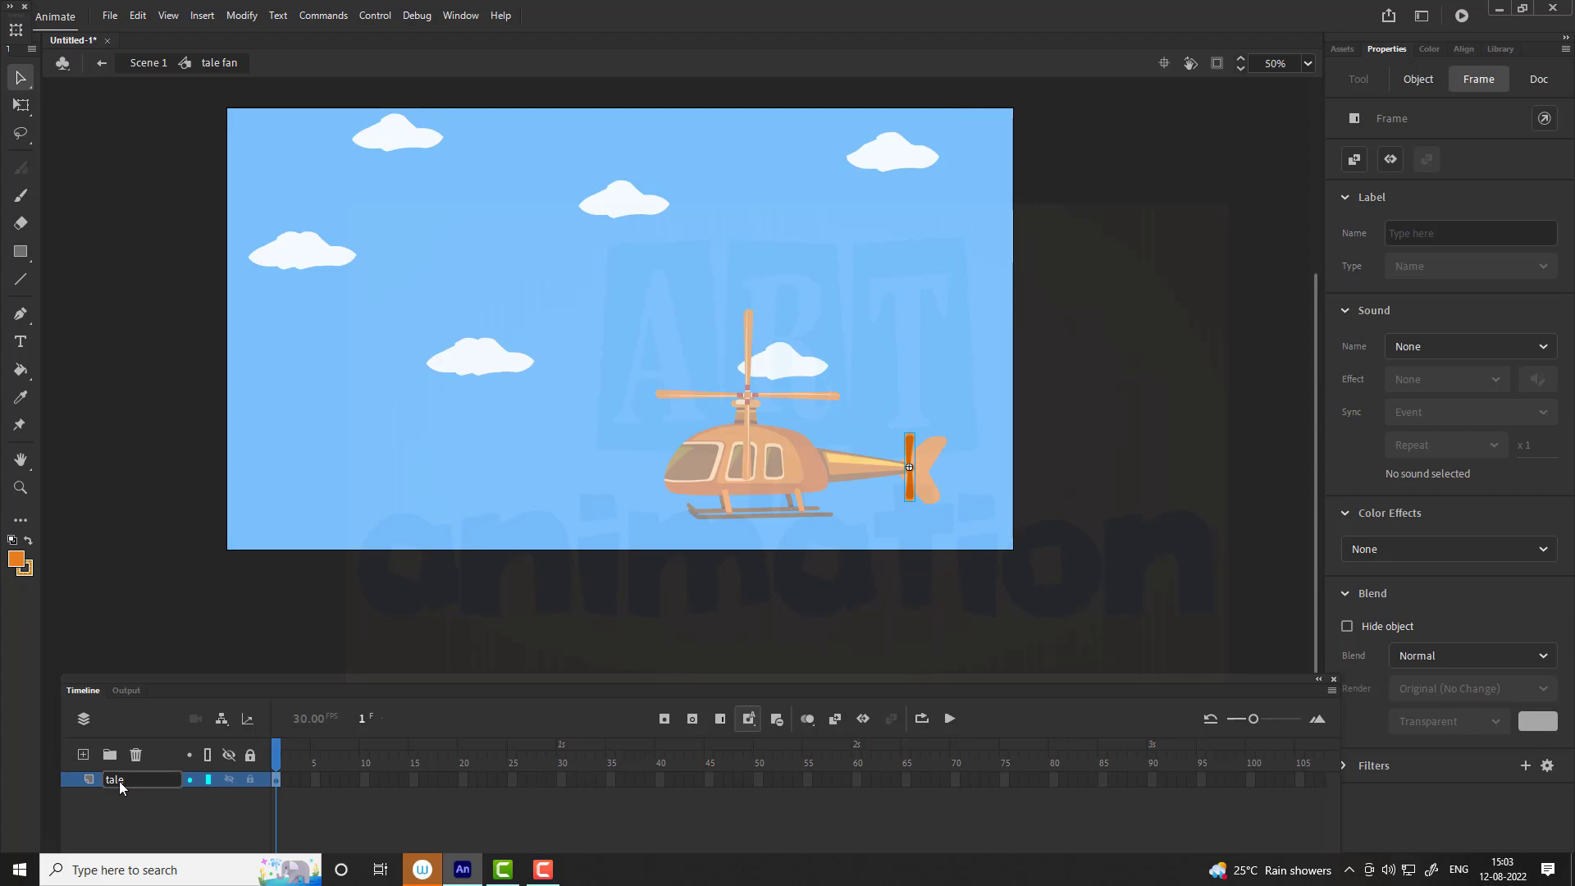
Step: Name the layer tale_fan and add a classic tween from frame 1 to a keyframe at frame 10
text(tale_fan)
key(F6)
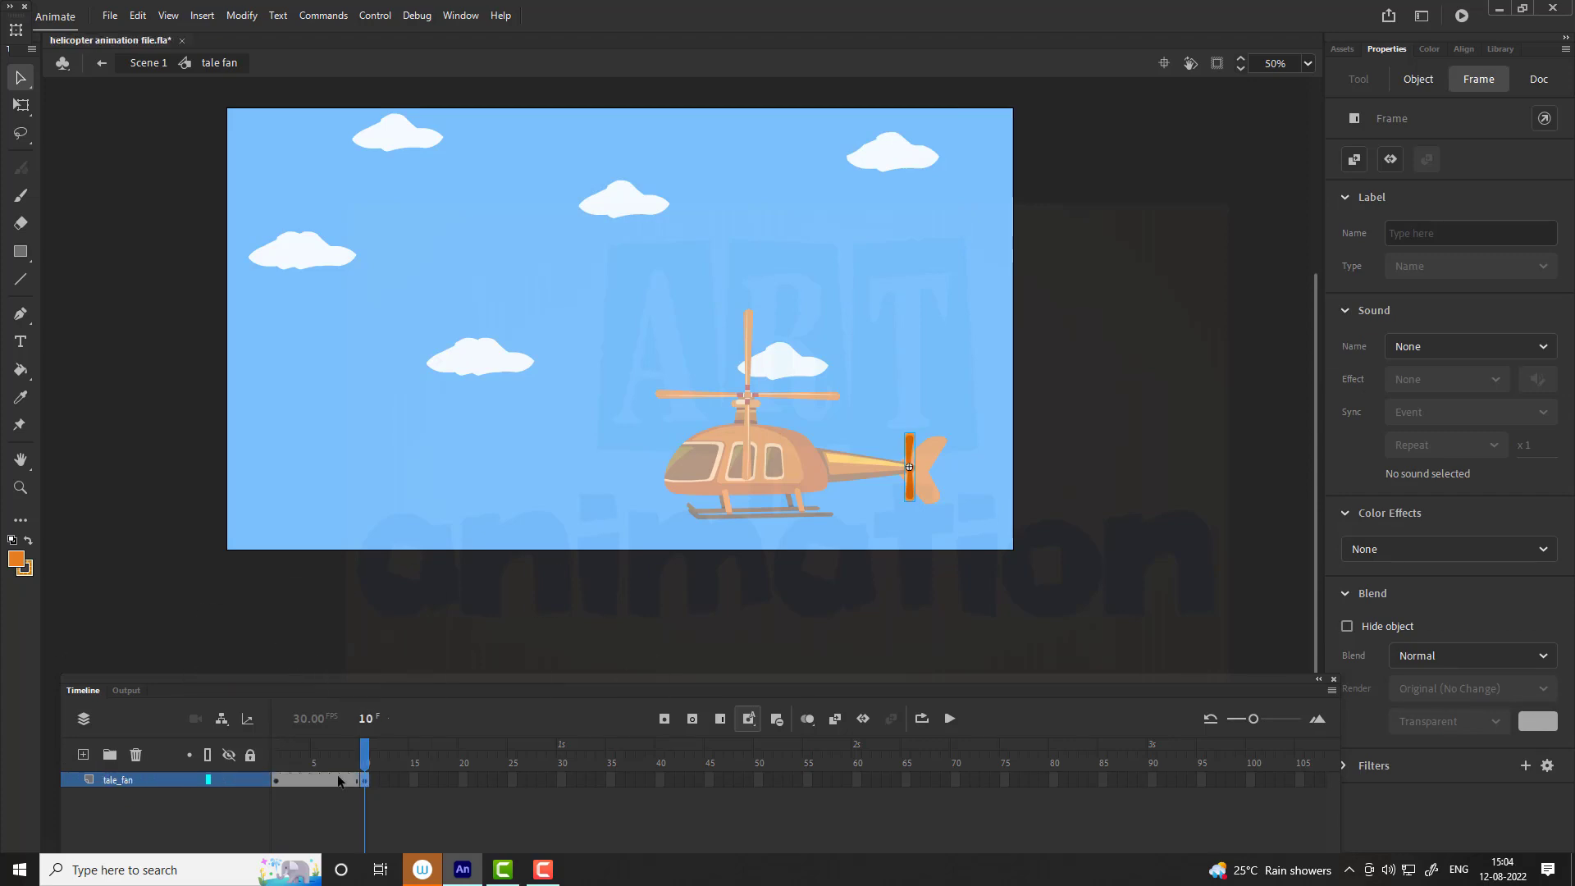
right_click(336, 777)
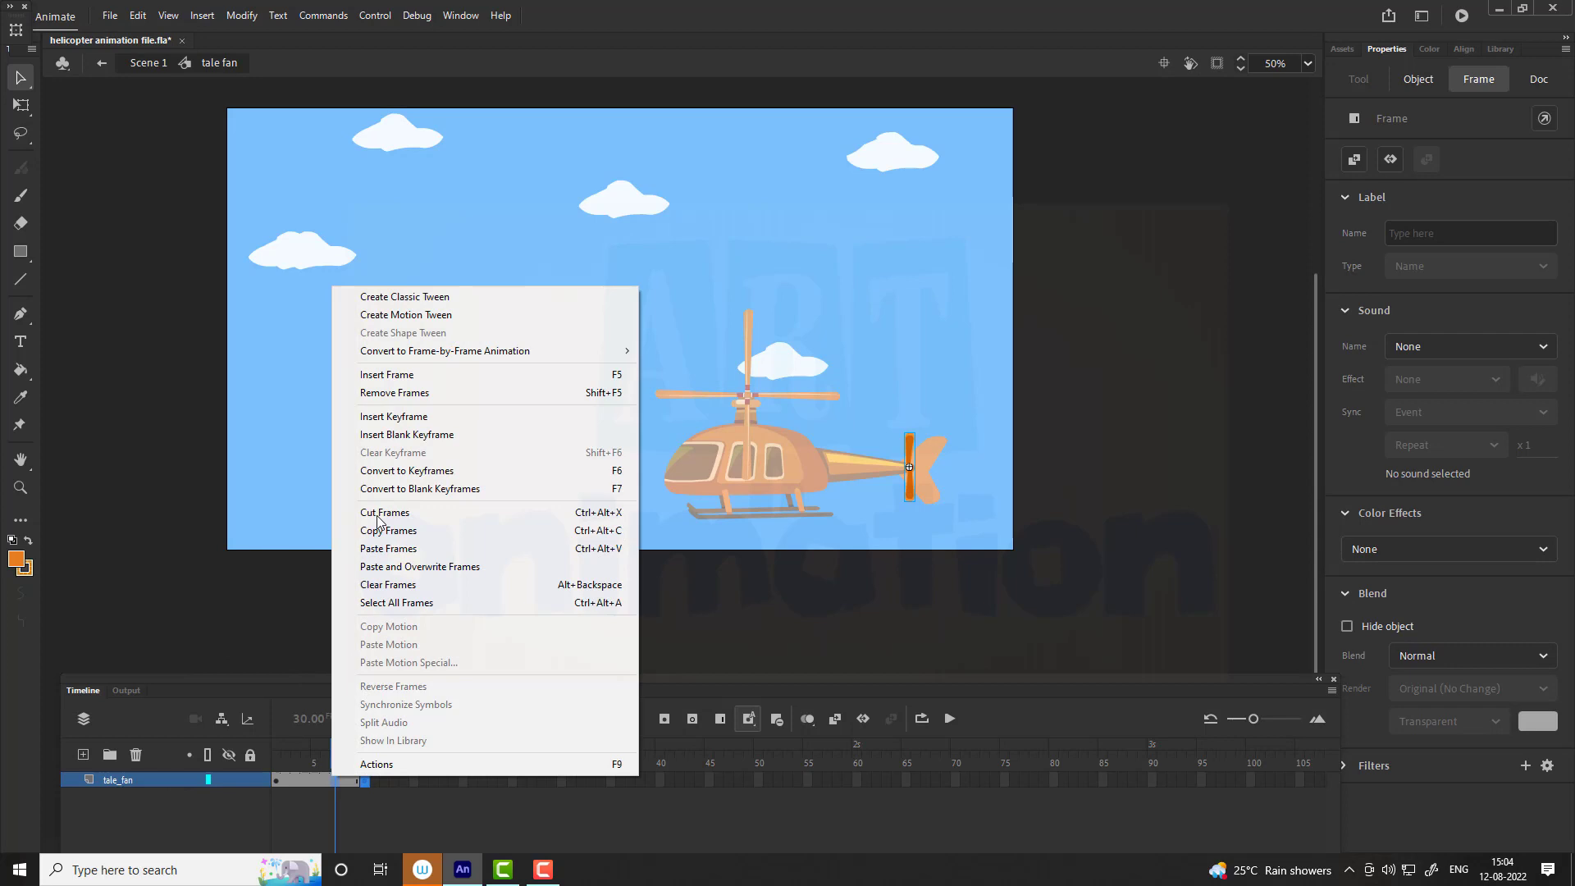
click(392, 297)
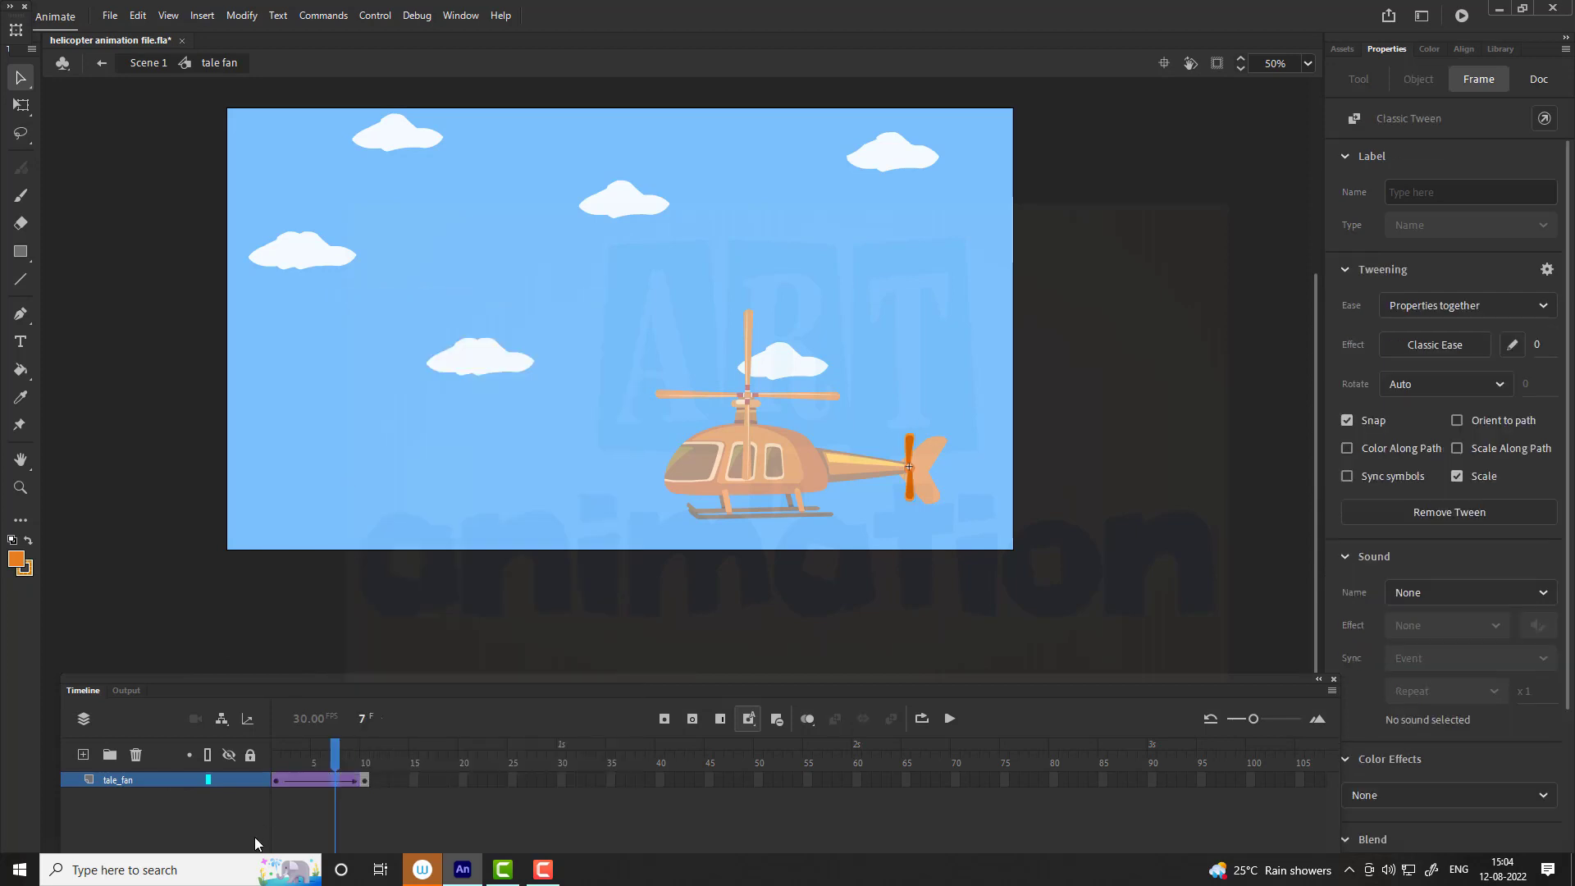
Step: Select the tween frames and review the frame and instance properties
click(277, 779)
click(165, 781)
key(F3)
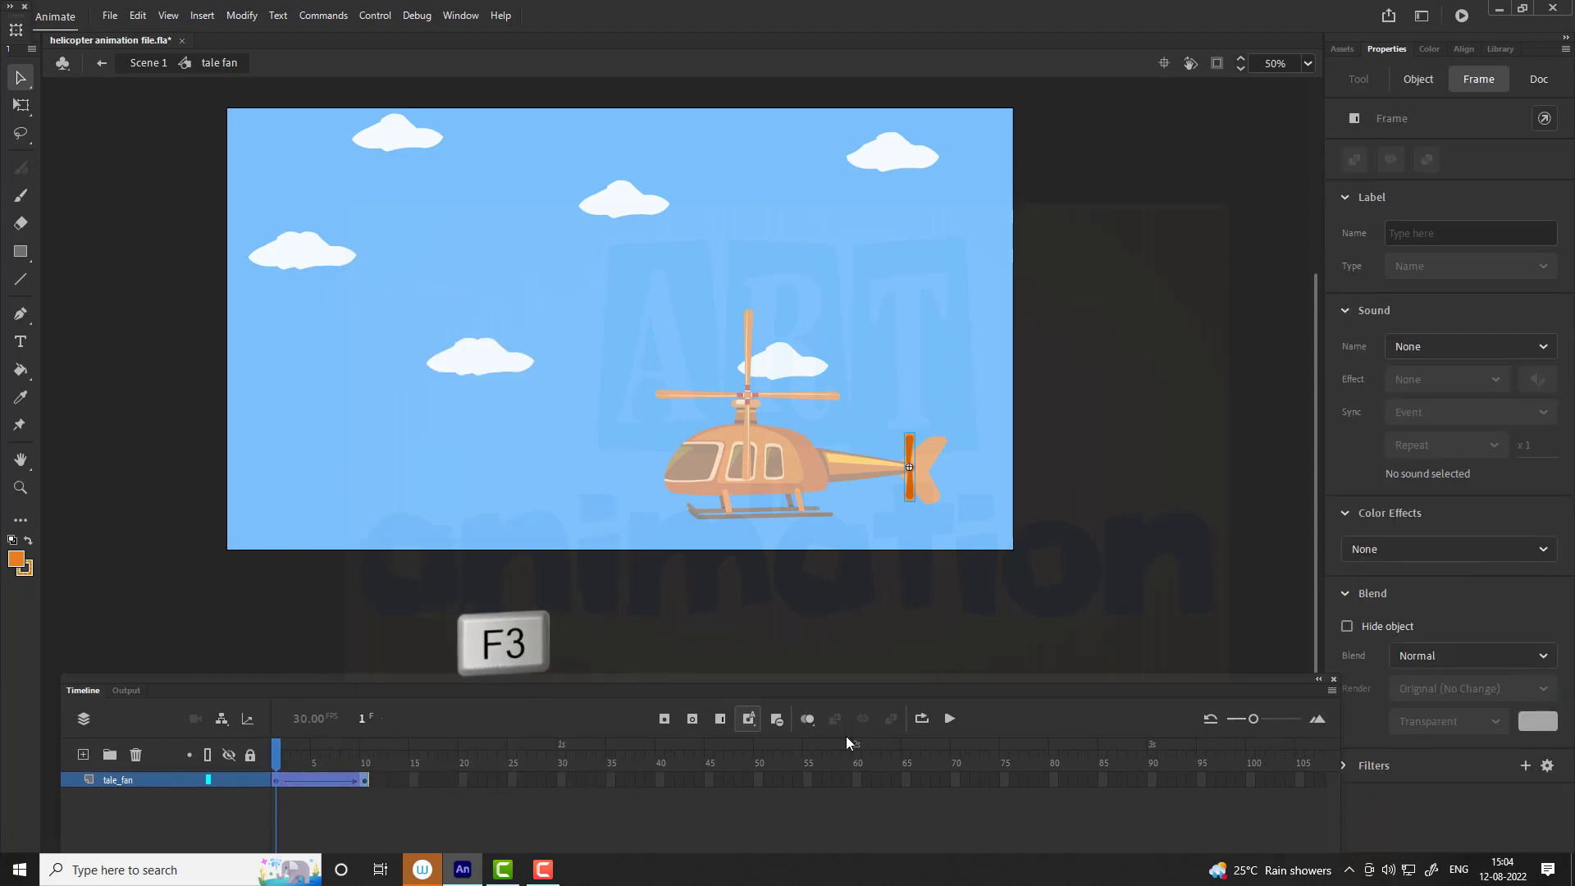
click(185, 783)
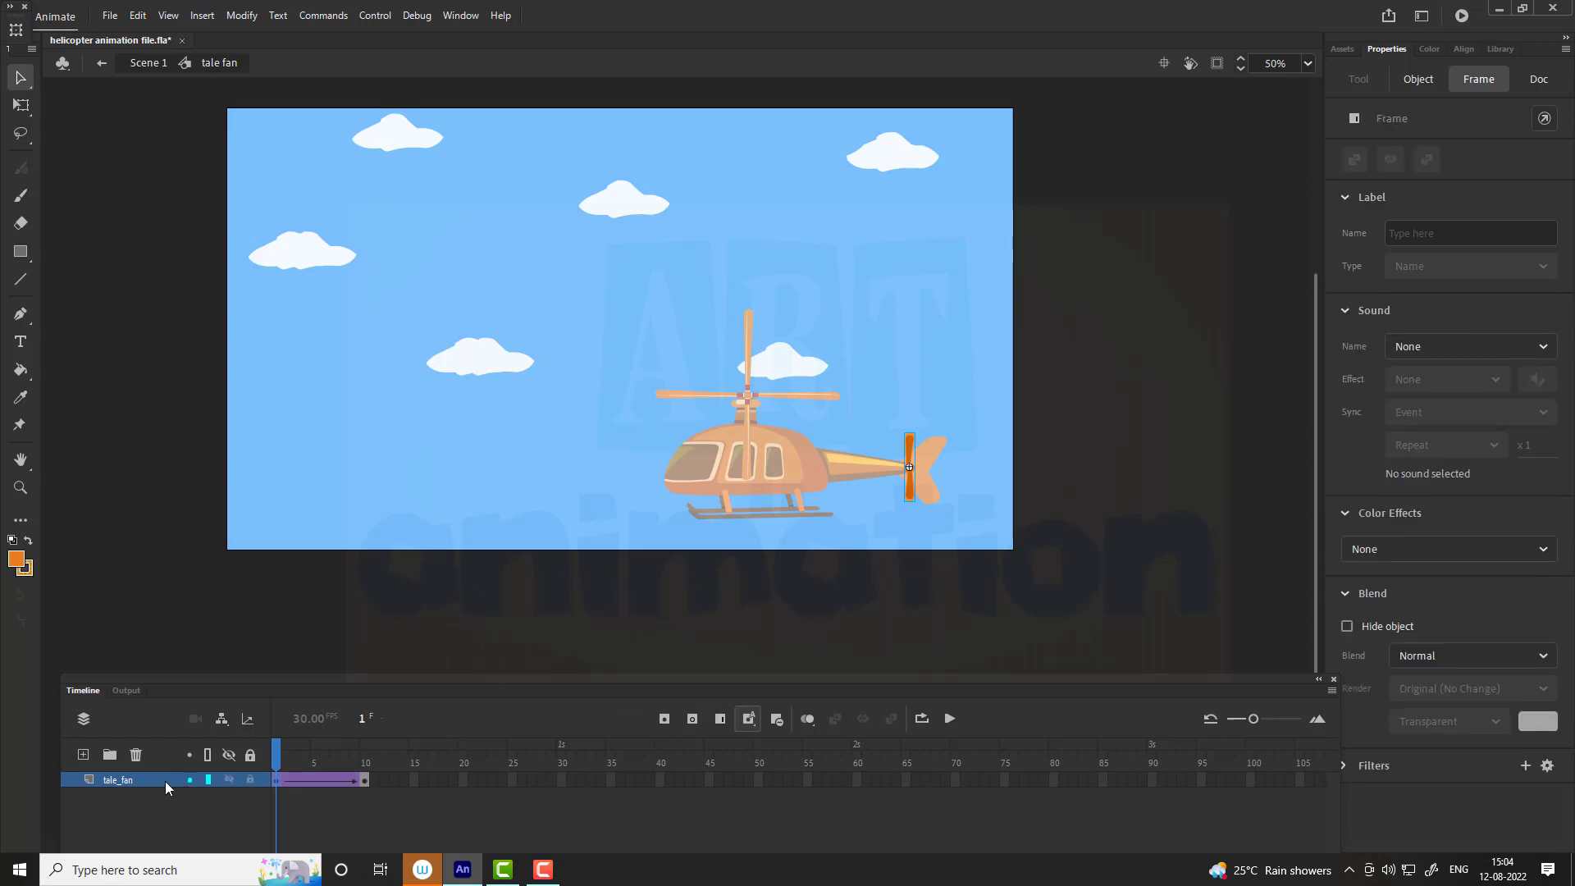
click(165, 781)
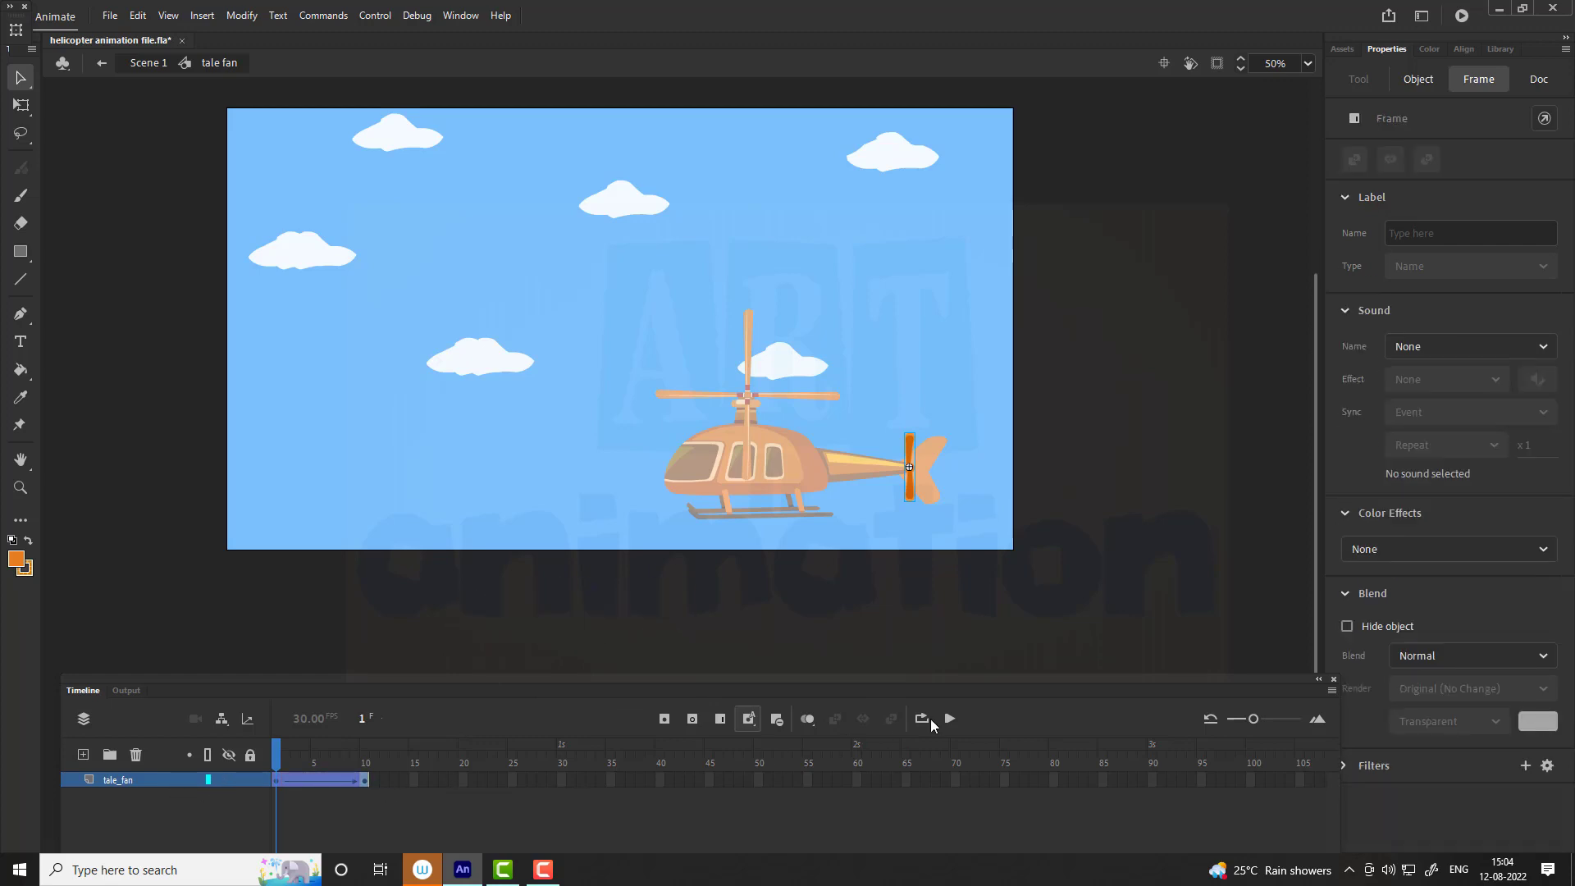
click(1411, 78)
click(1475, 79)
Step: Set the tween to rotate clockwise 15 times and preview the spin
click(272, 777)
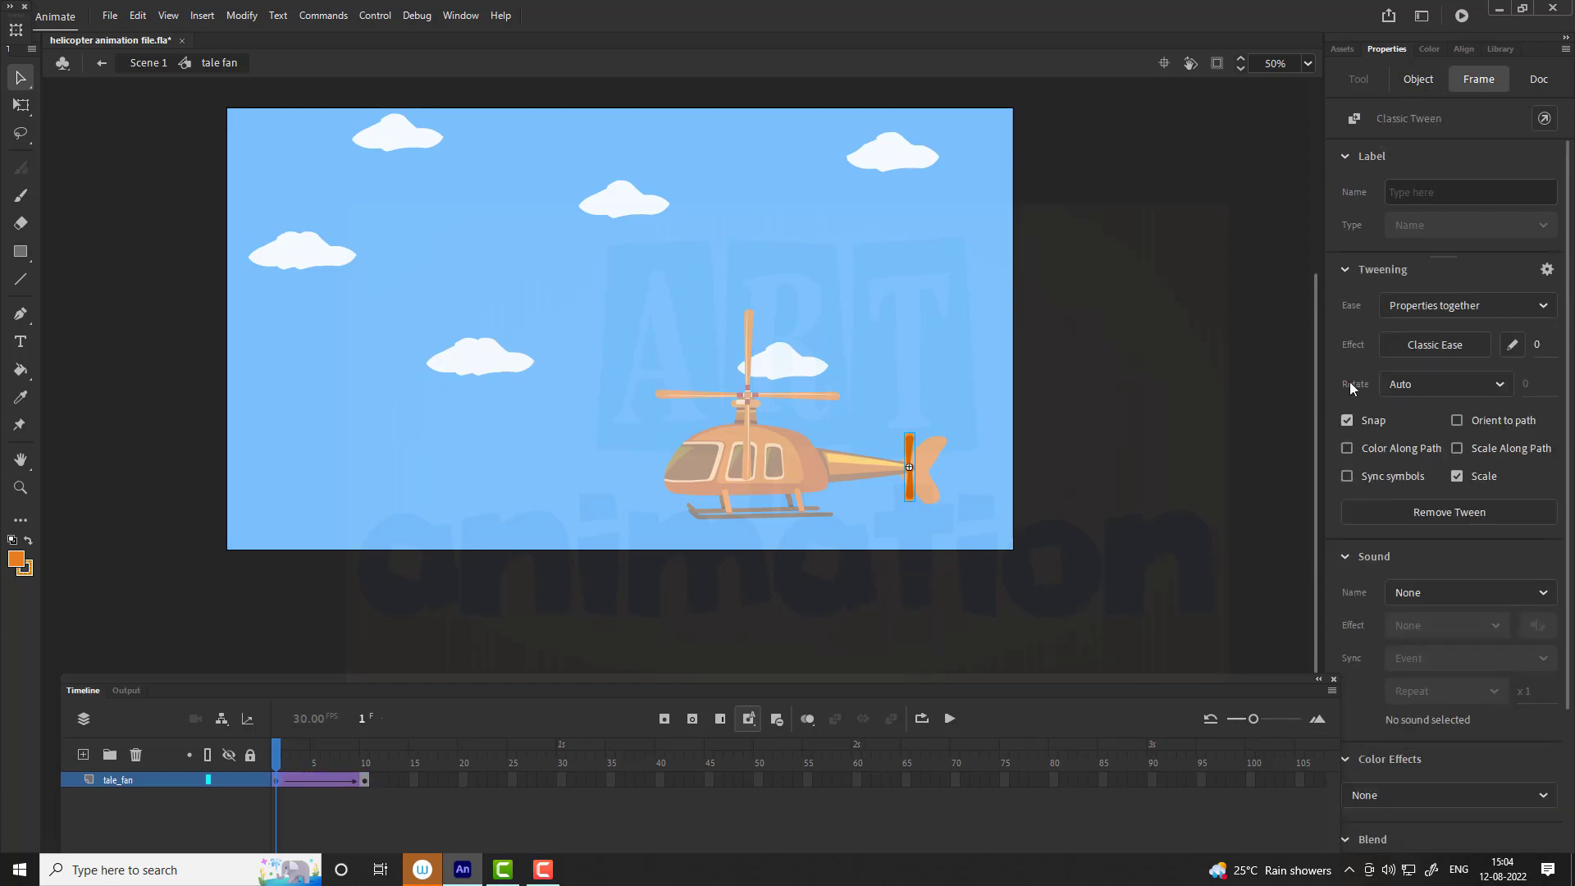
click(1405, 385)
click(1403, 455)
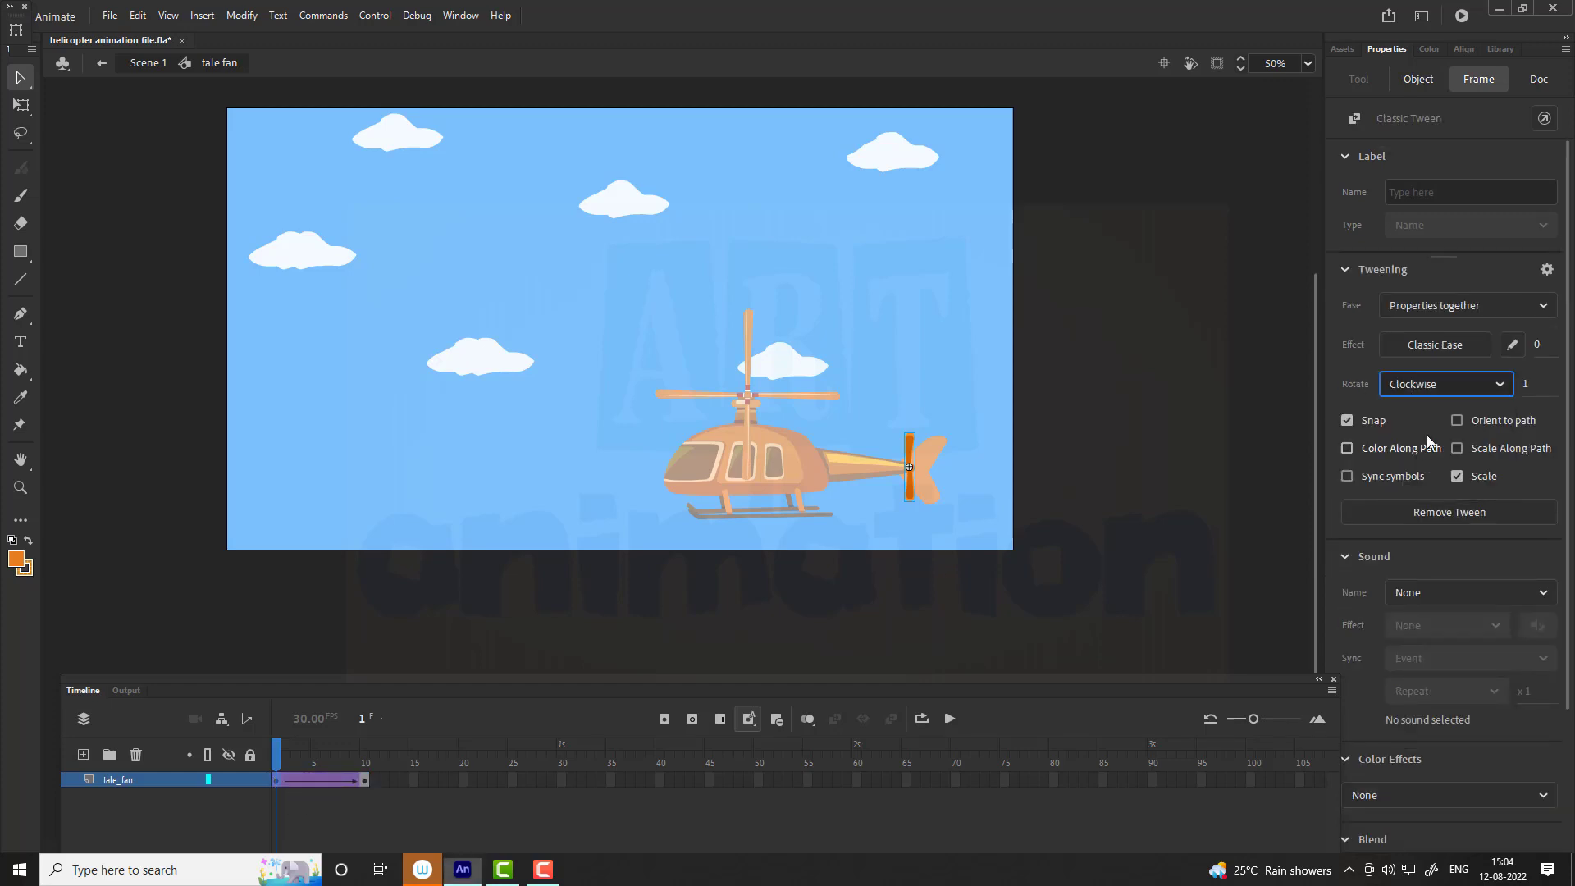
click(1531, 384)
text(15)
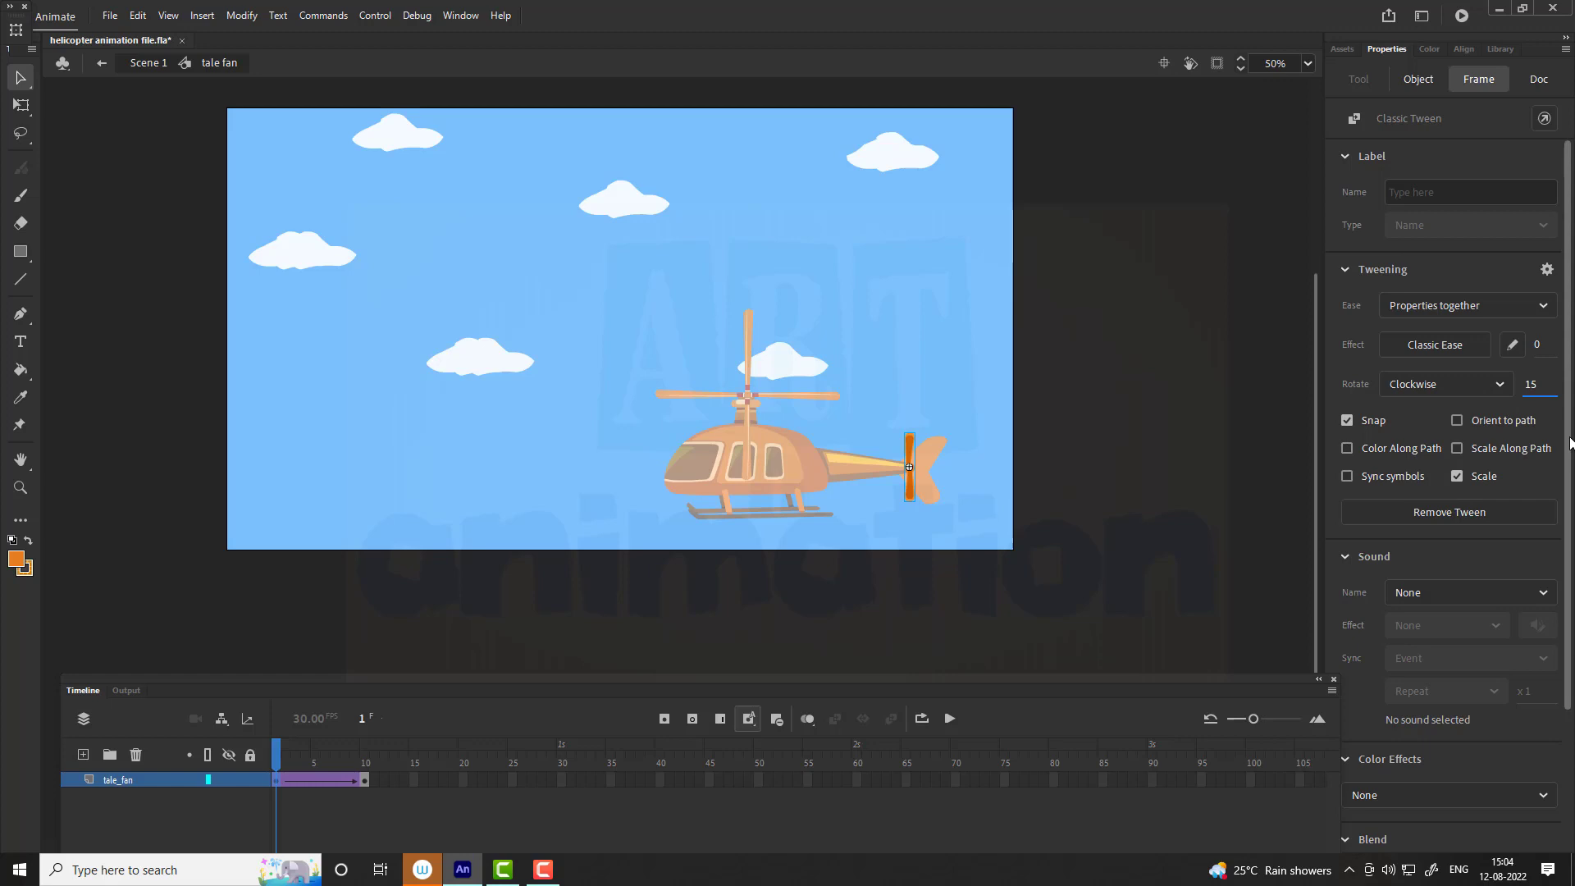
key(Return)
key(Return)
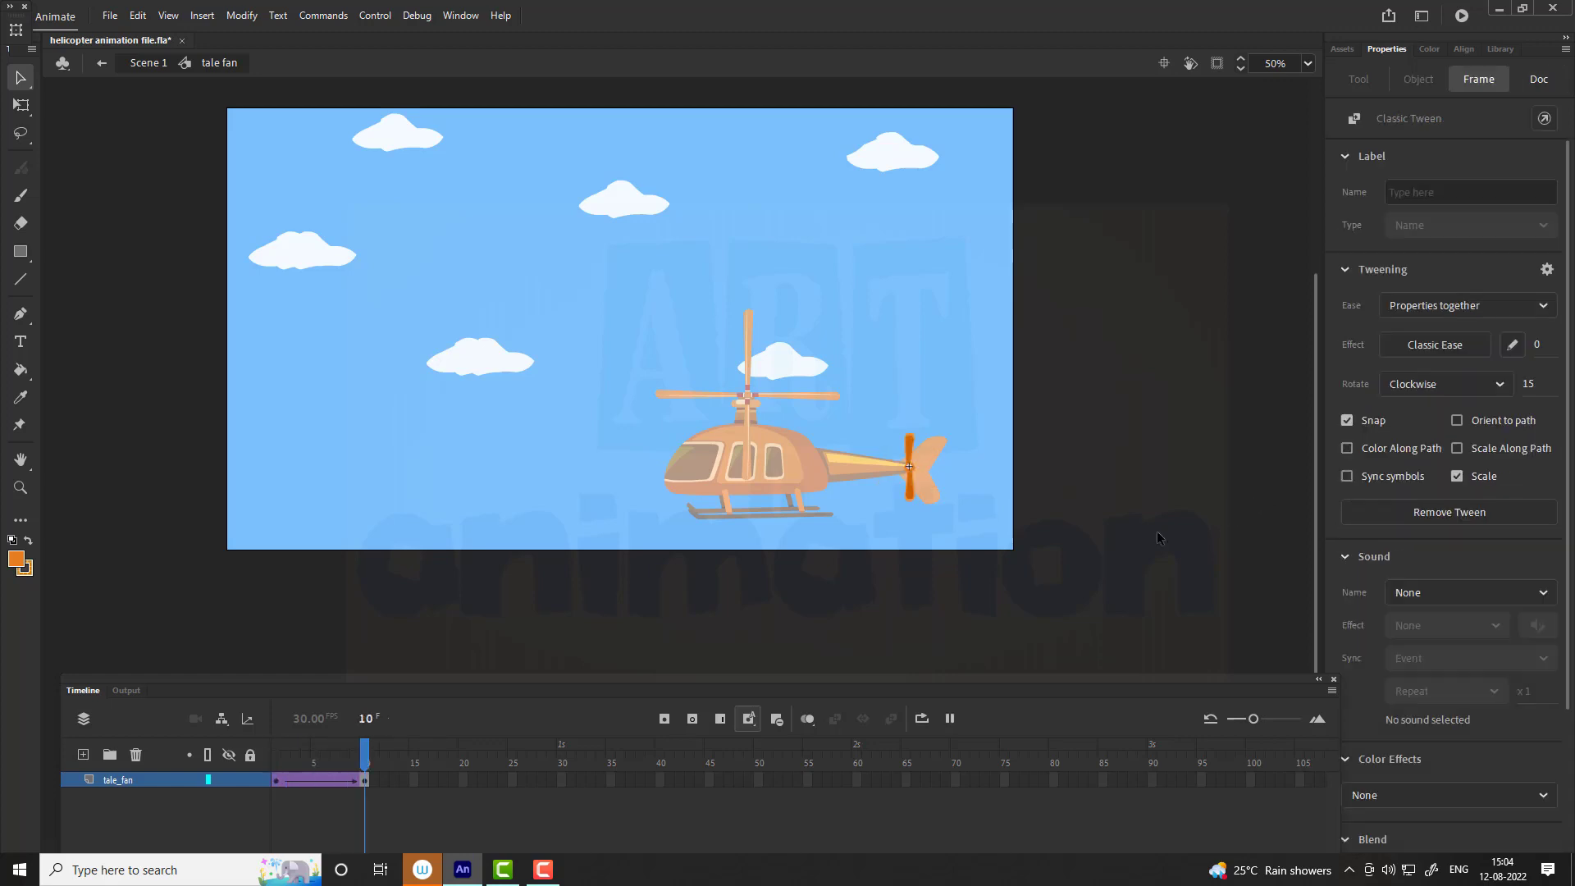
Step: Scrub the tween to check the rotation, then add a new layer named fan_shadow
drag(277, 755, 365, 779)
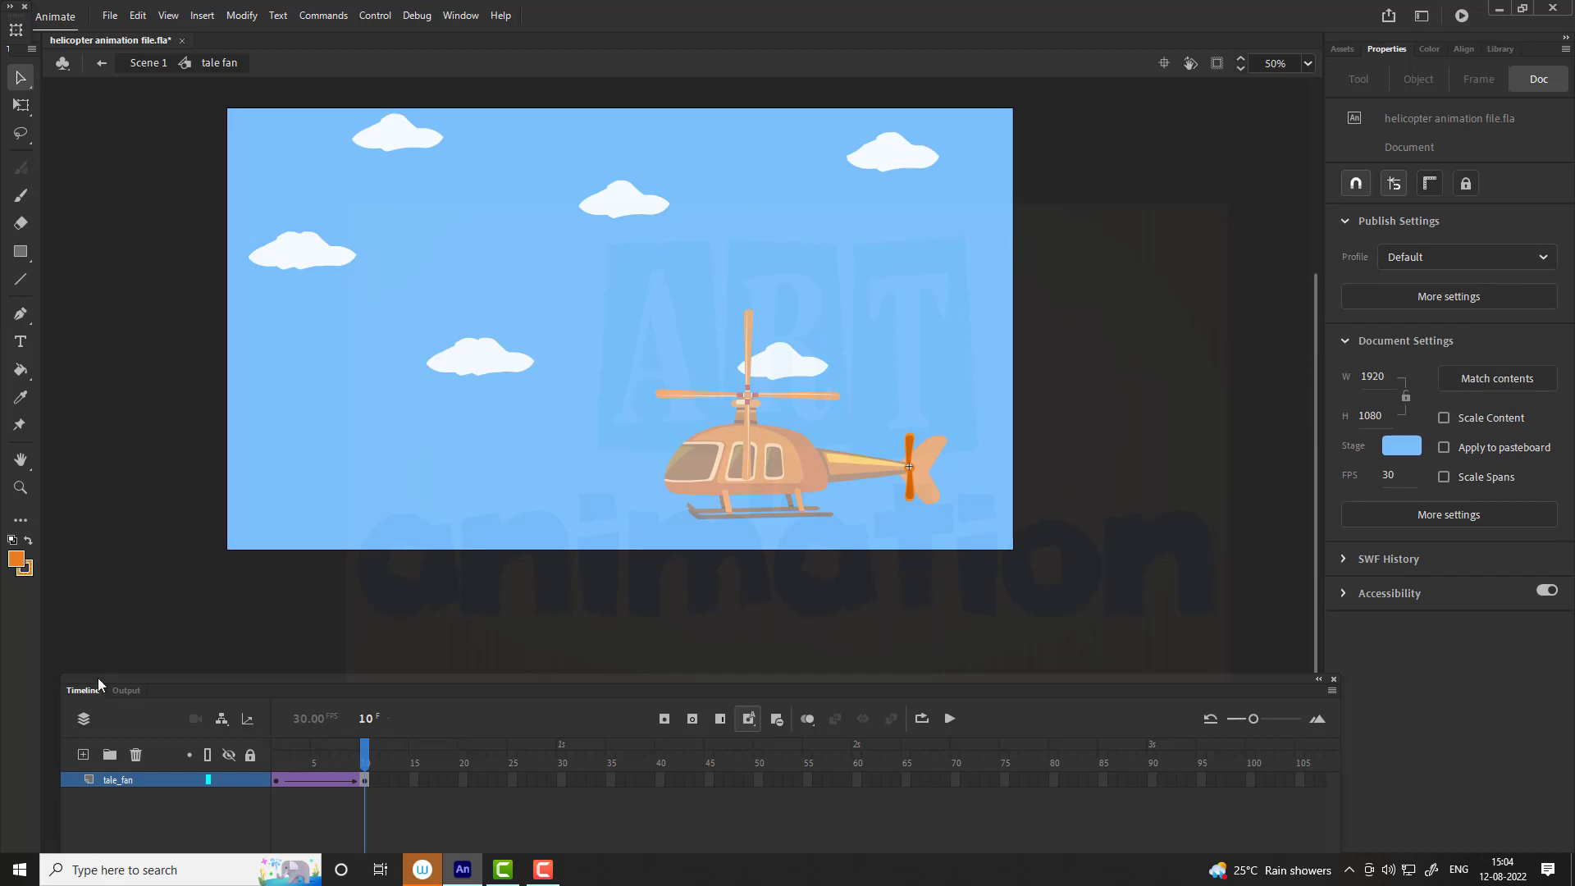
click(83, 754)
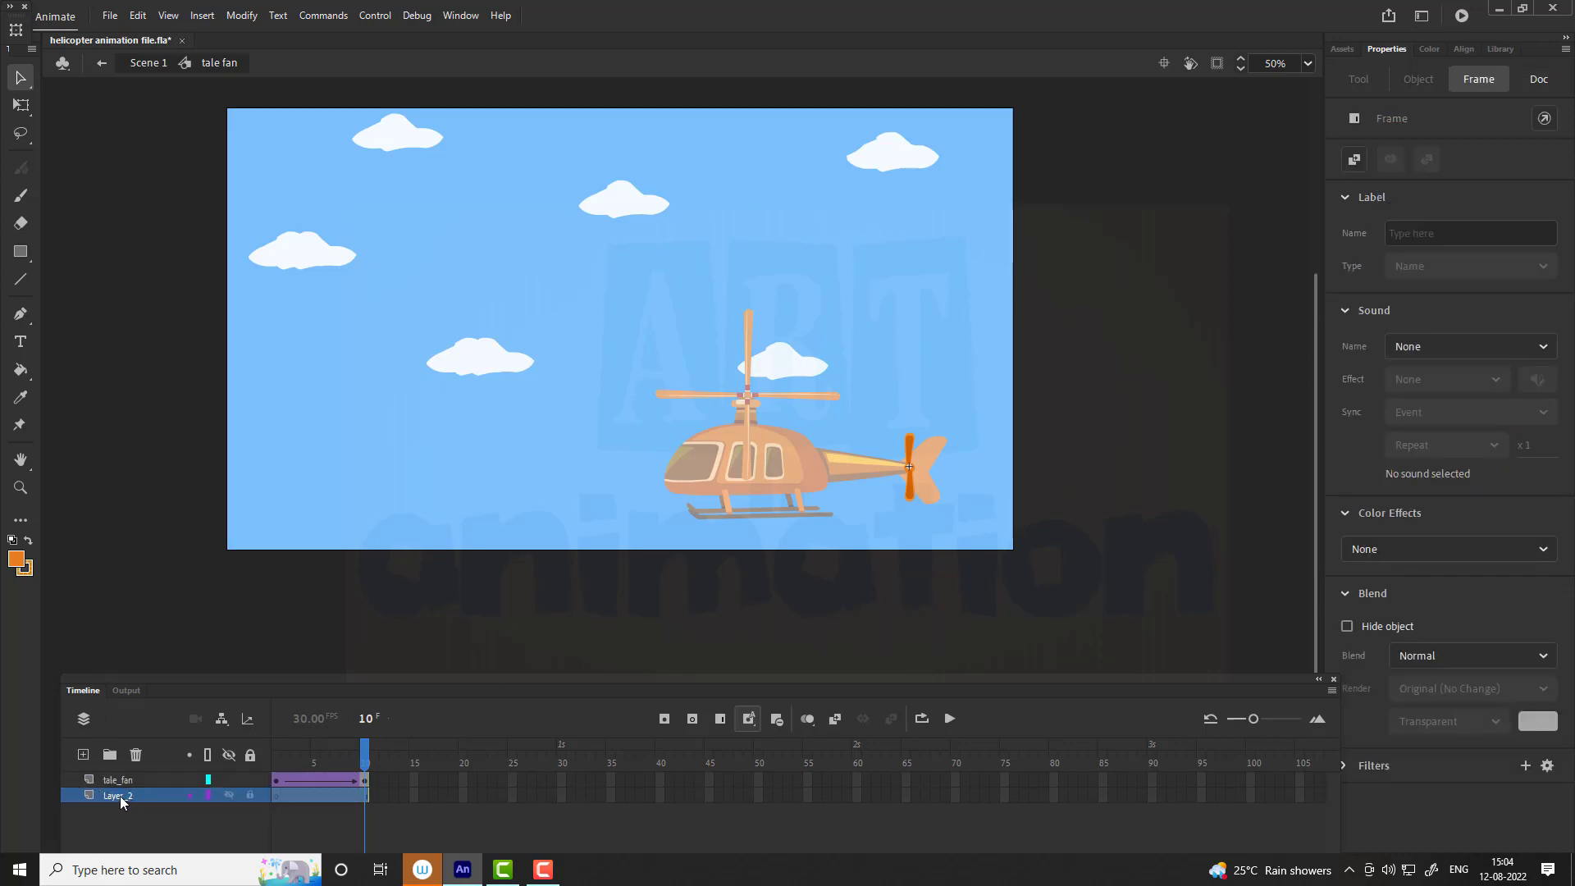
double_click(119, 796)
text(fan_shadow)
Step: Draw a circle above the rotor on fan_shadow and remove its fill, leaving only the outline
click(276, 796)
key(o)
drag(852, 328, 901, 374)
key(v)
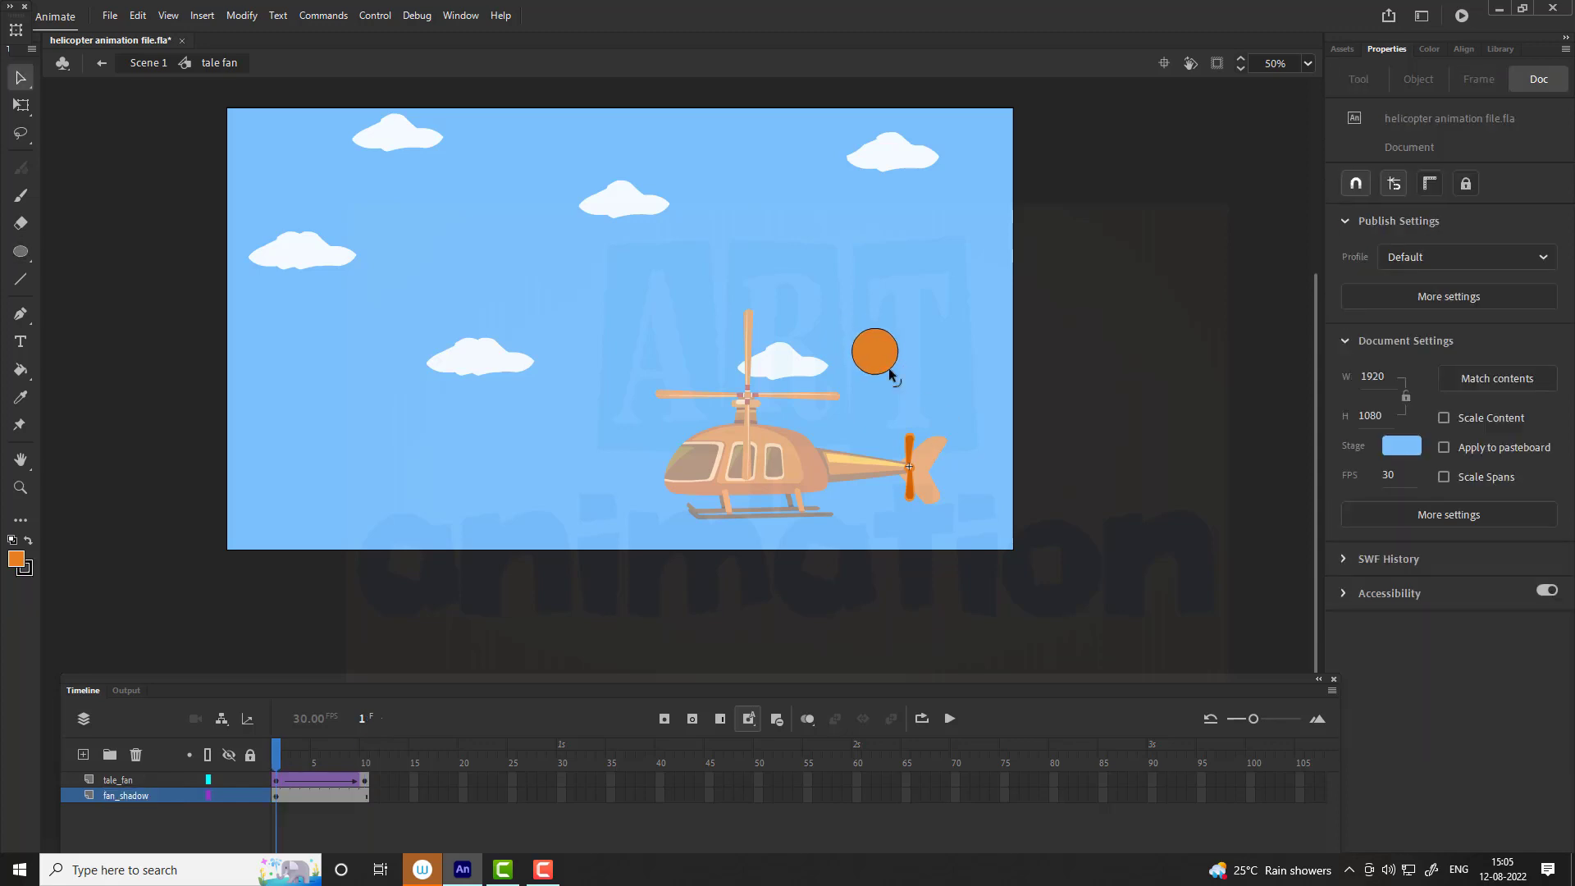
drag(891, 375, 915, 325)
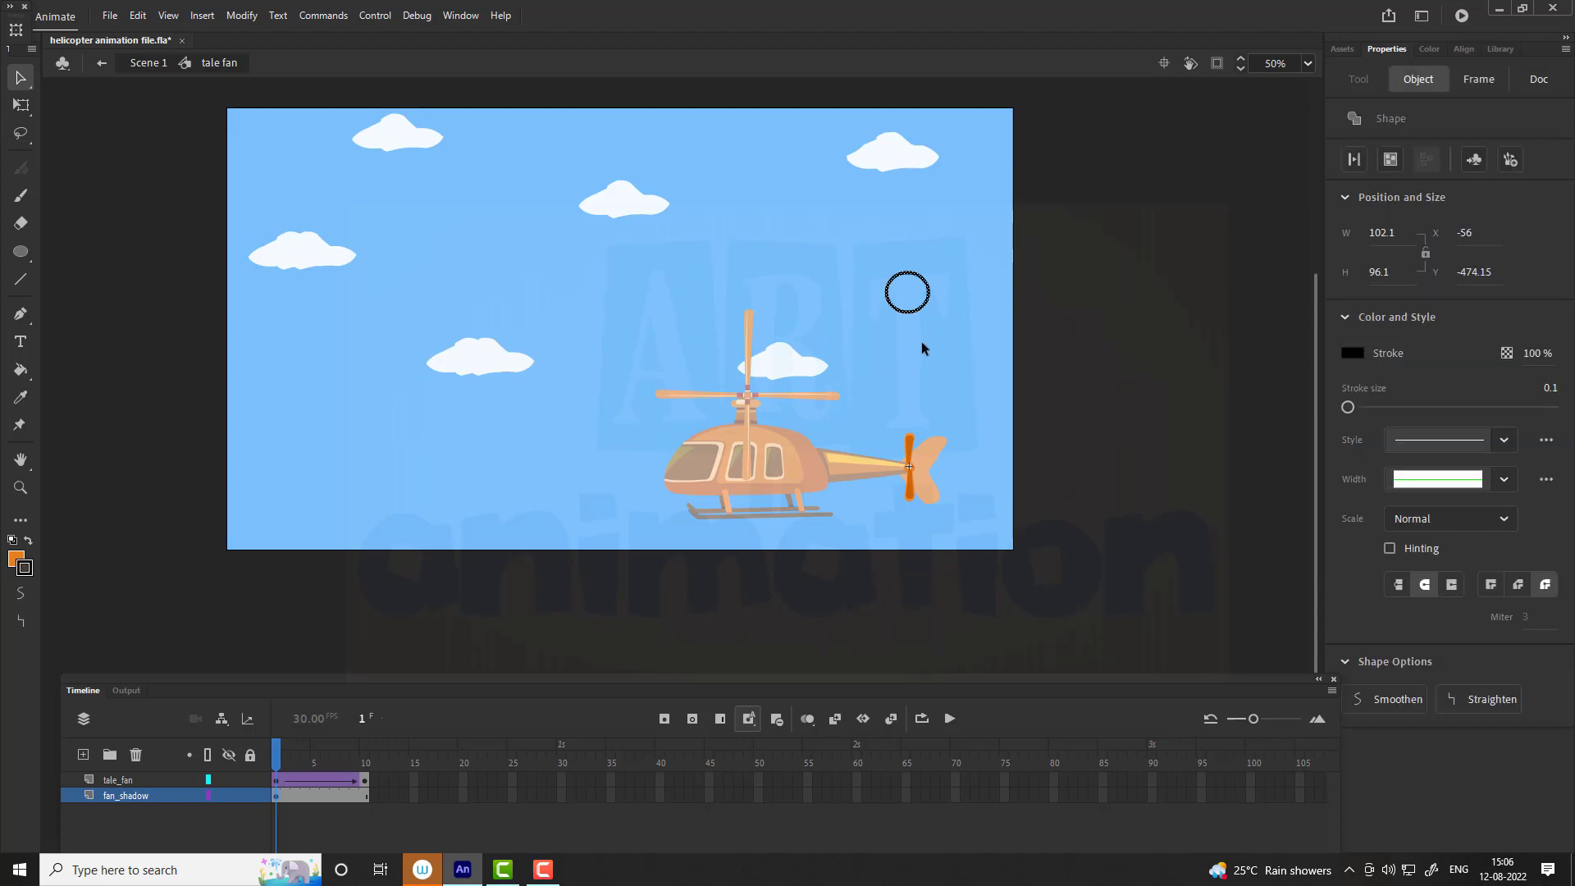
click(922, 343)
Step: Make the circle's outline orange
click(922, 309)
click(1354, 353)
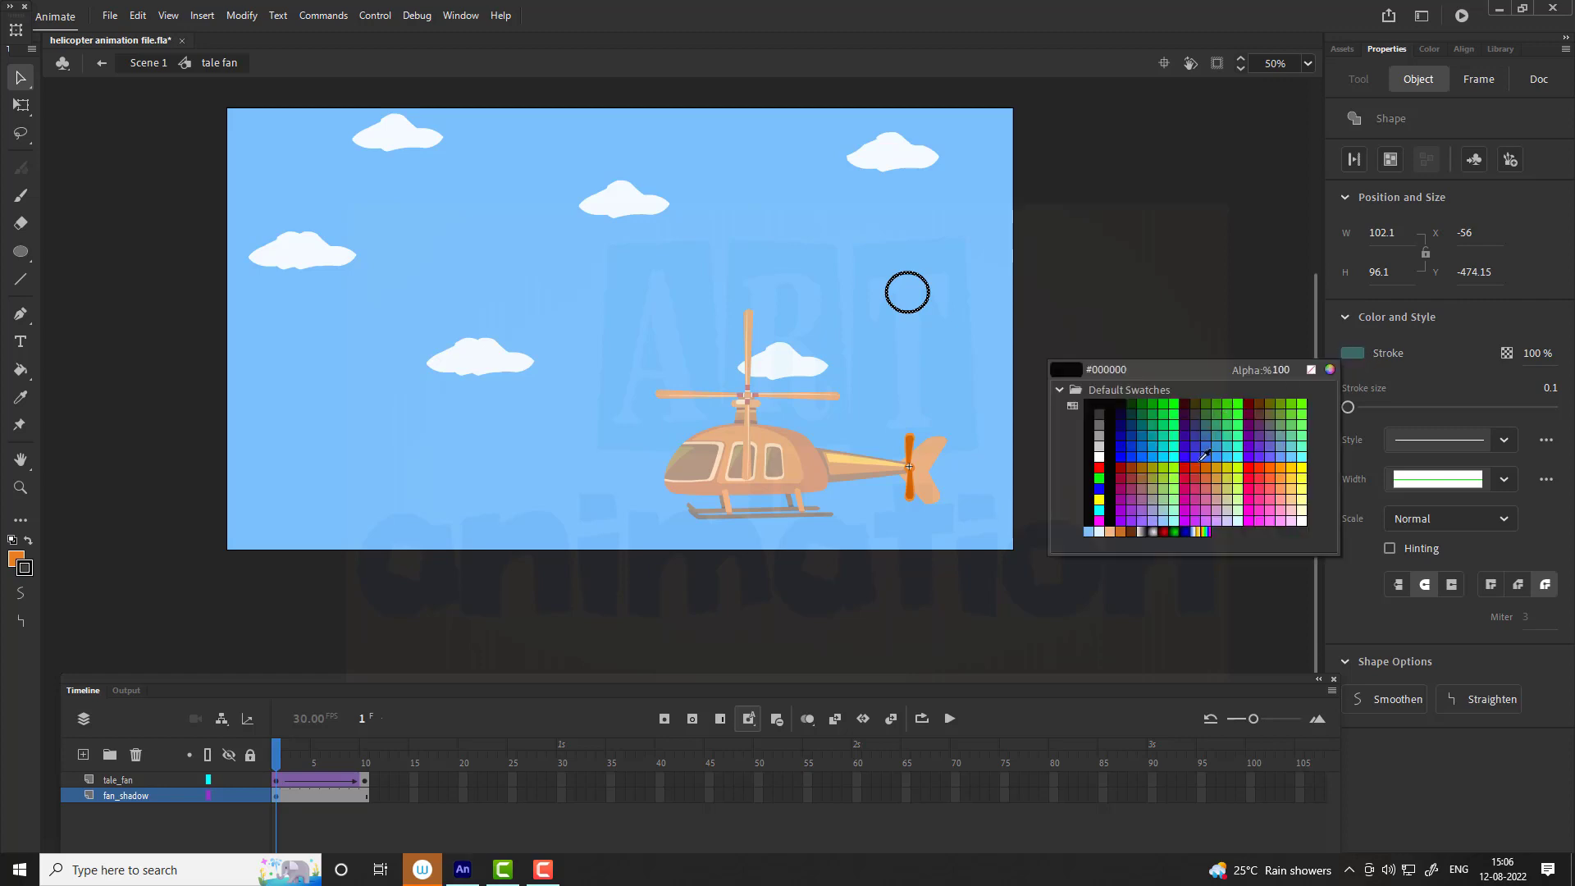
click(1285, 464)
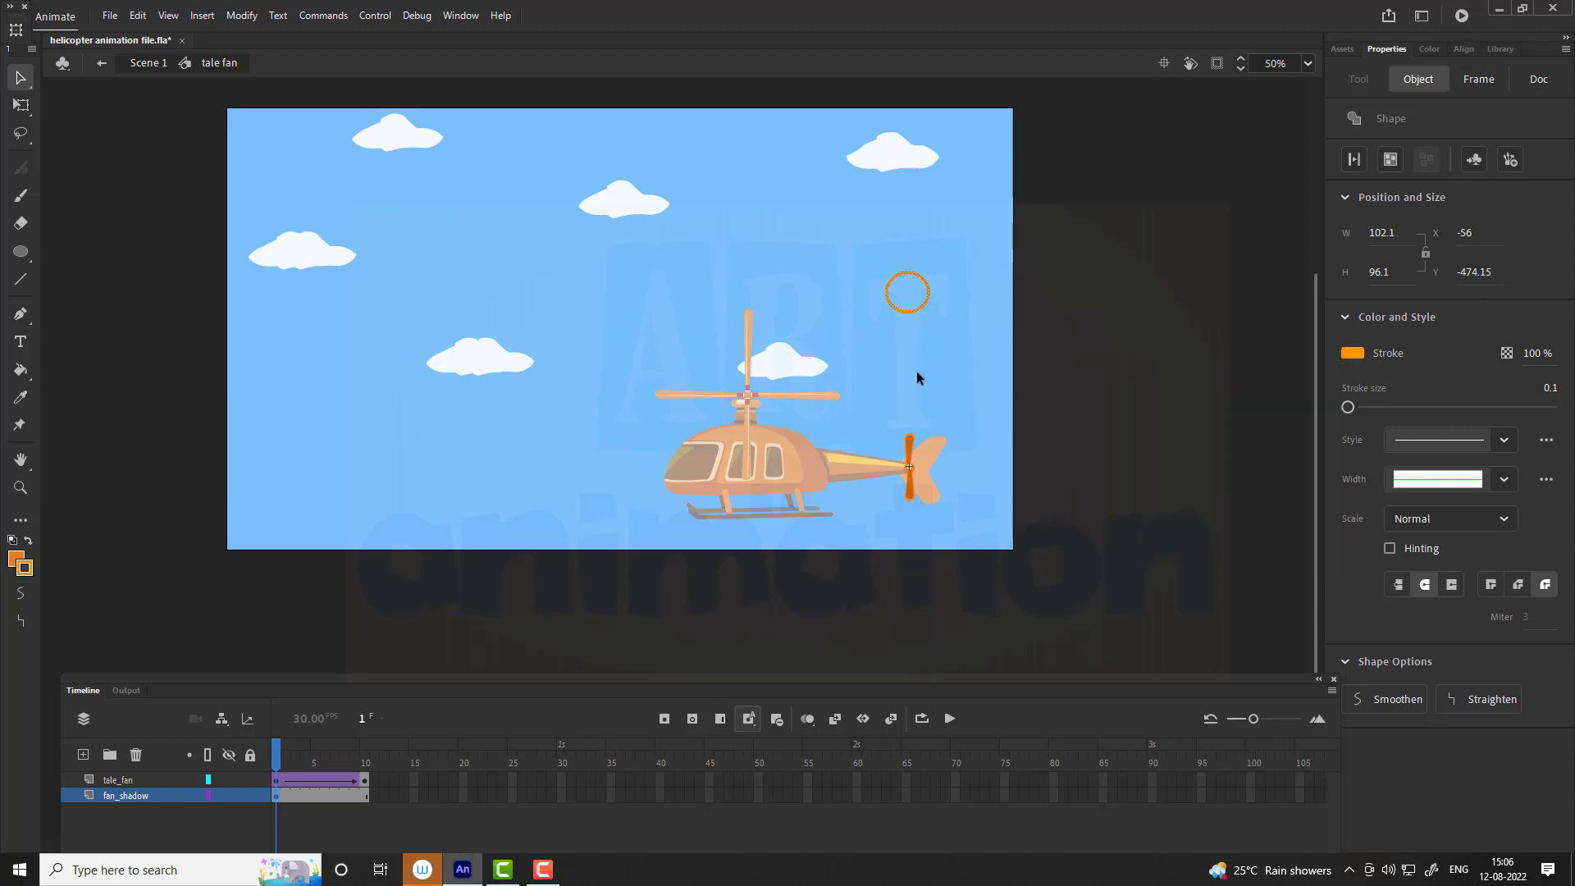
click(913, 303)
click(919, 309)
Step: Duplicate the orange circle and scale copies to 80%, centring them into concentric rings
key(ctrl+d)
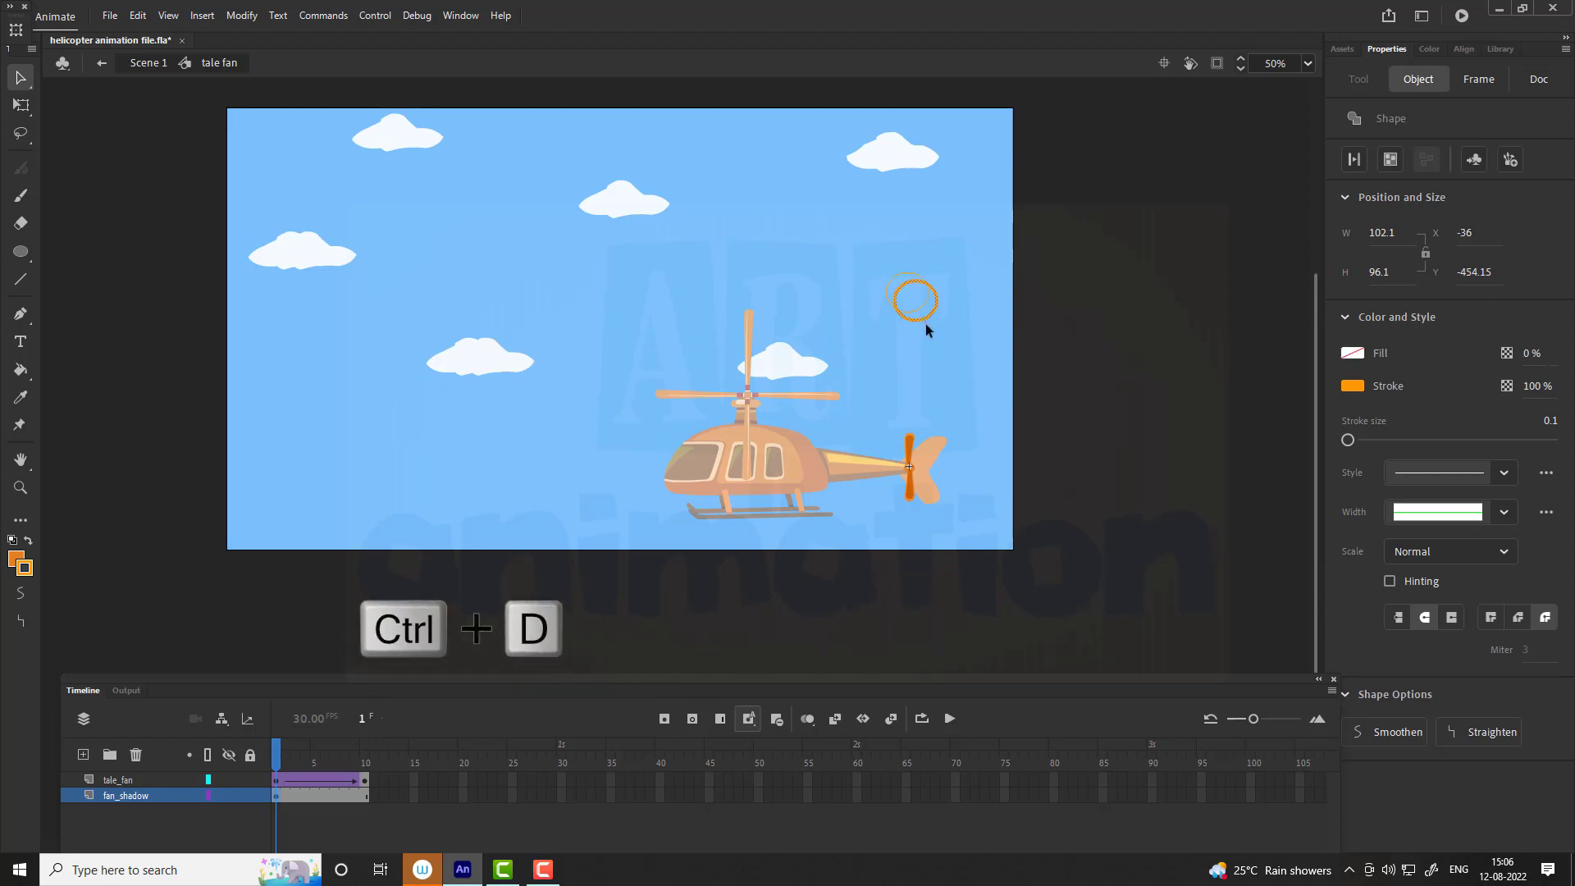
key(ctrl+alt+s)
text(8)
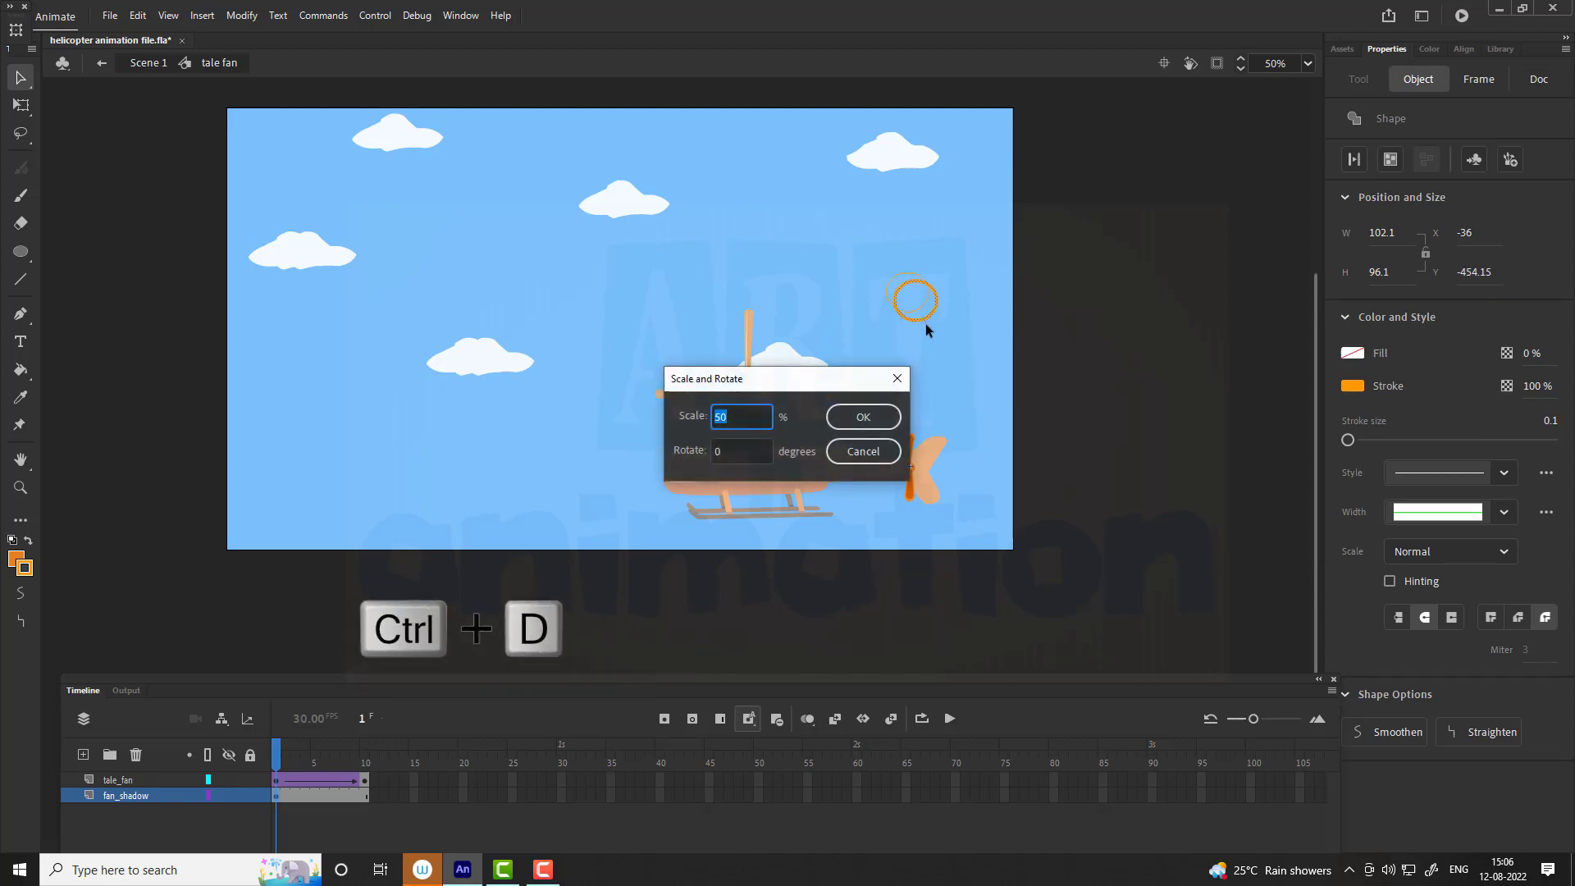
text(0)
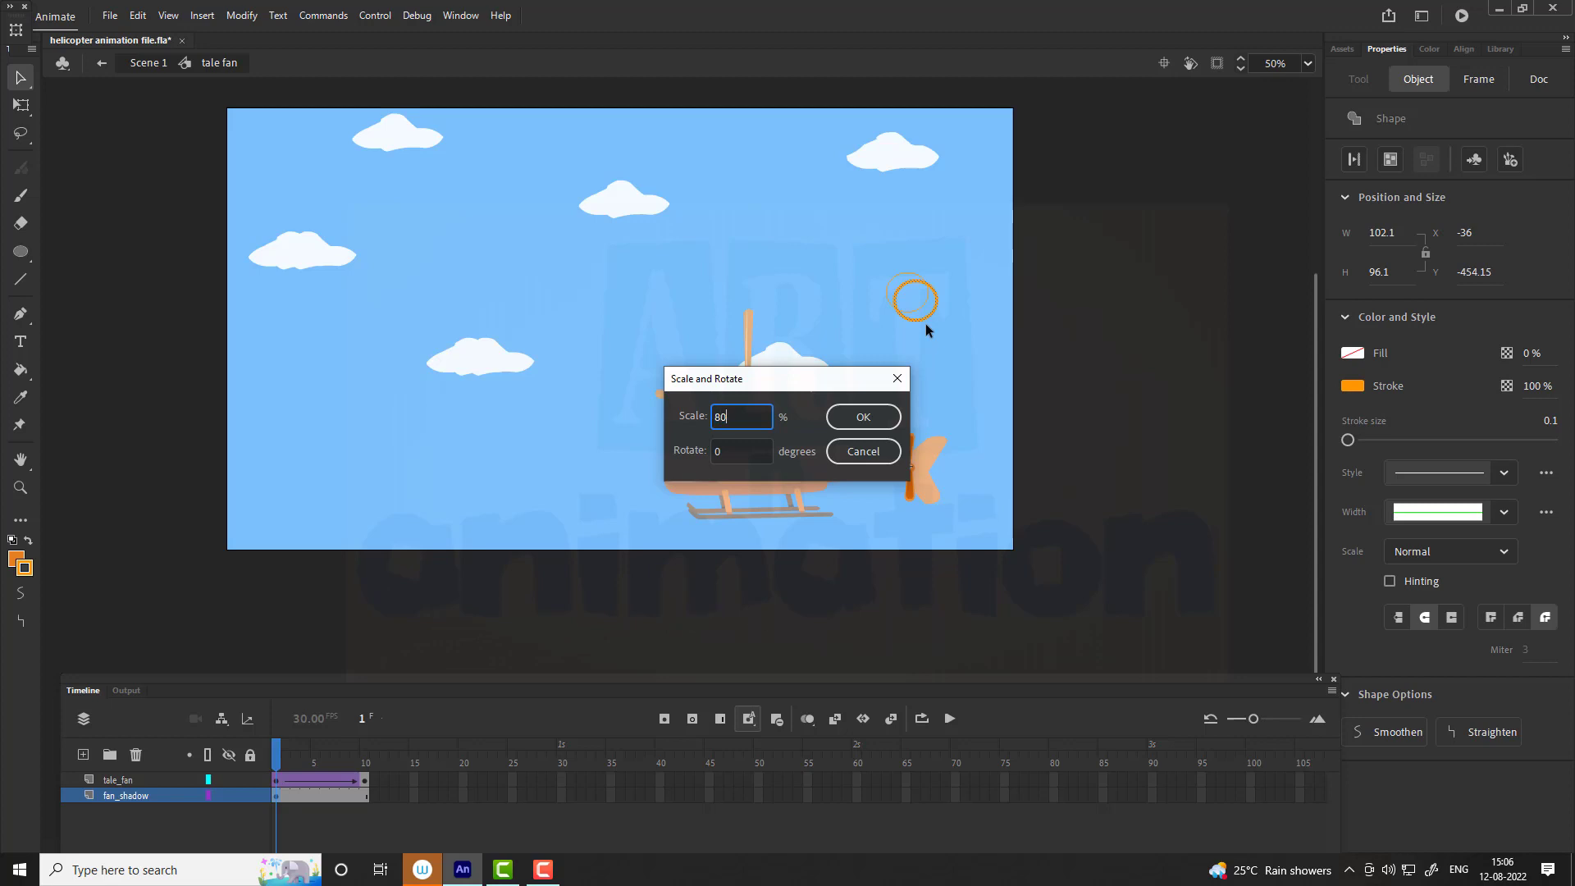
key(Return)
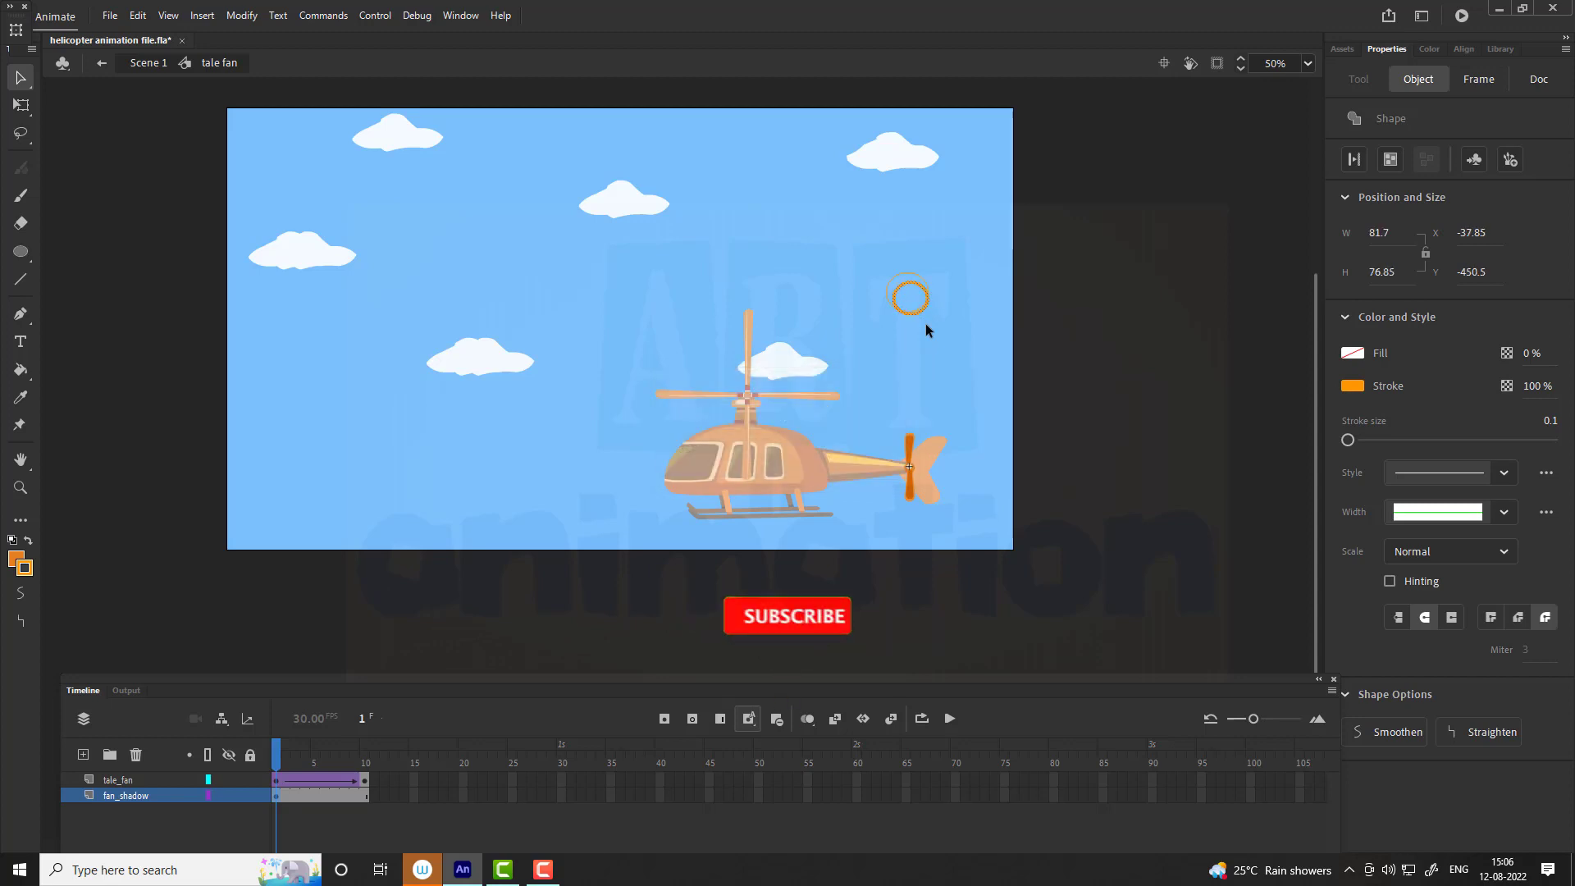
key(shift+Left)
key(Left)
key(Left)
key(Left)
key(Left)
key(shift+Up)
key(shift+Up)
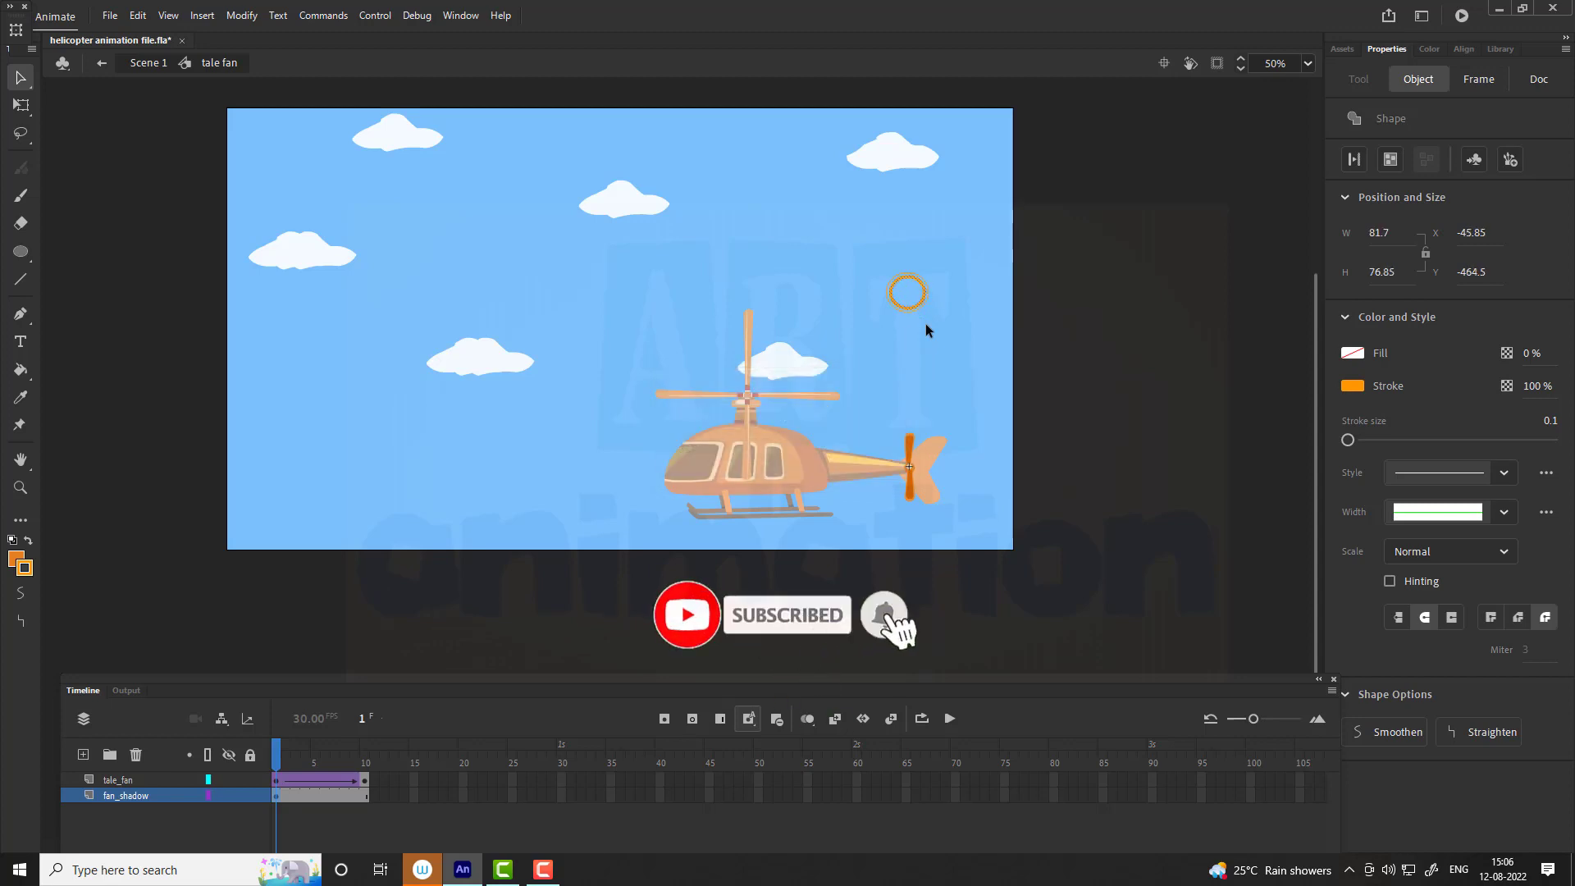
key(ctrl+alt+s)
key(Return)
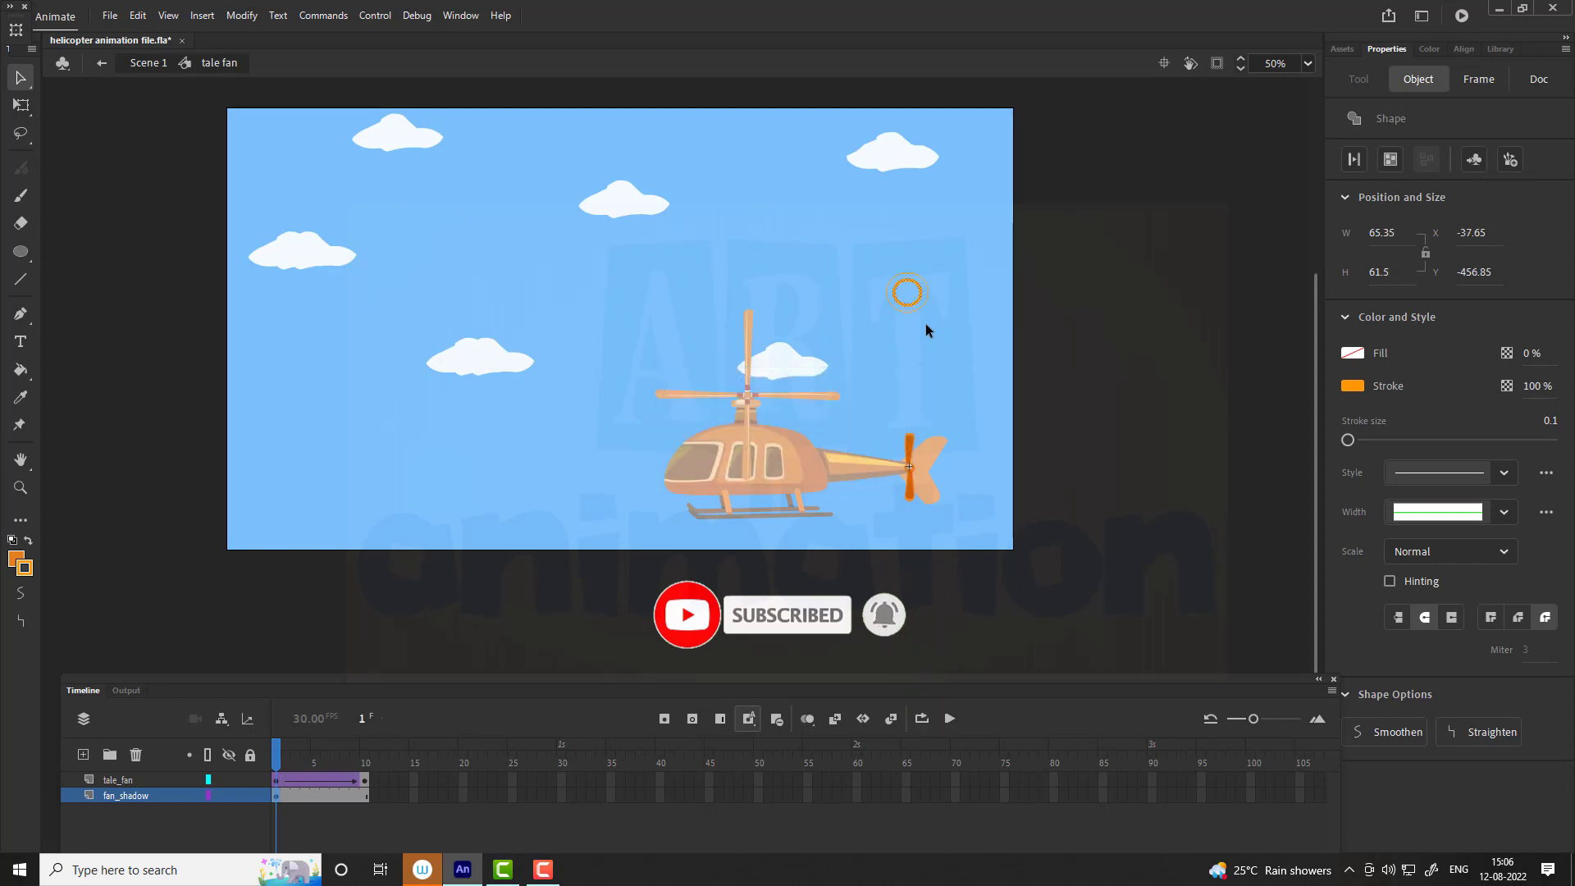
click(868, 295)
Step: Select the small inner ring and scale it to 50%
click(892, 267)
click(911, 300)
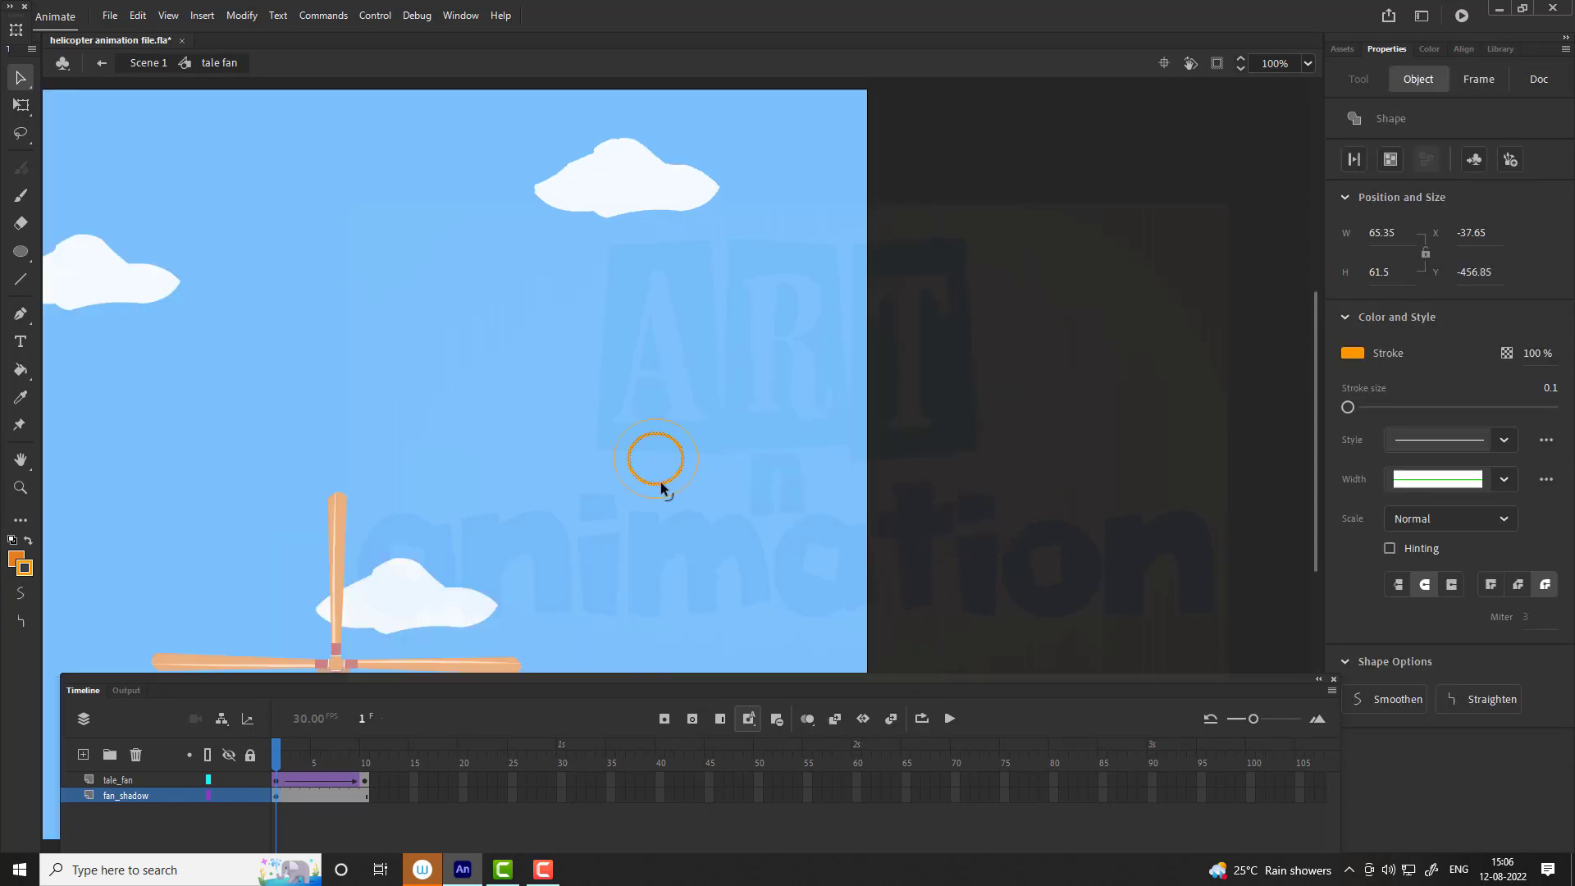
click(919, 308)
key(ctrl+alt+s)
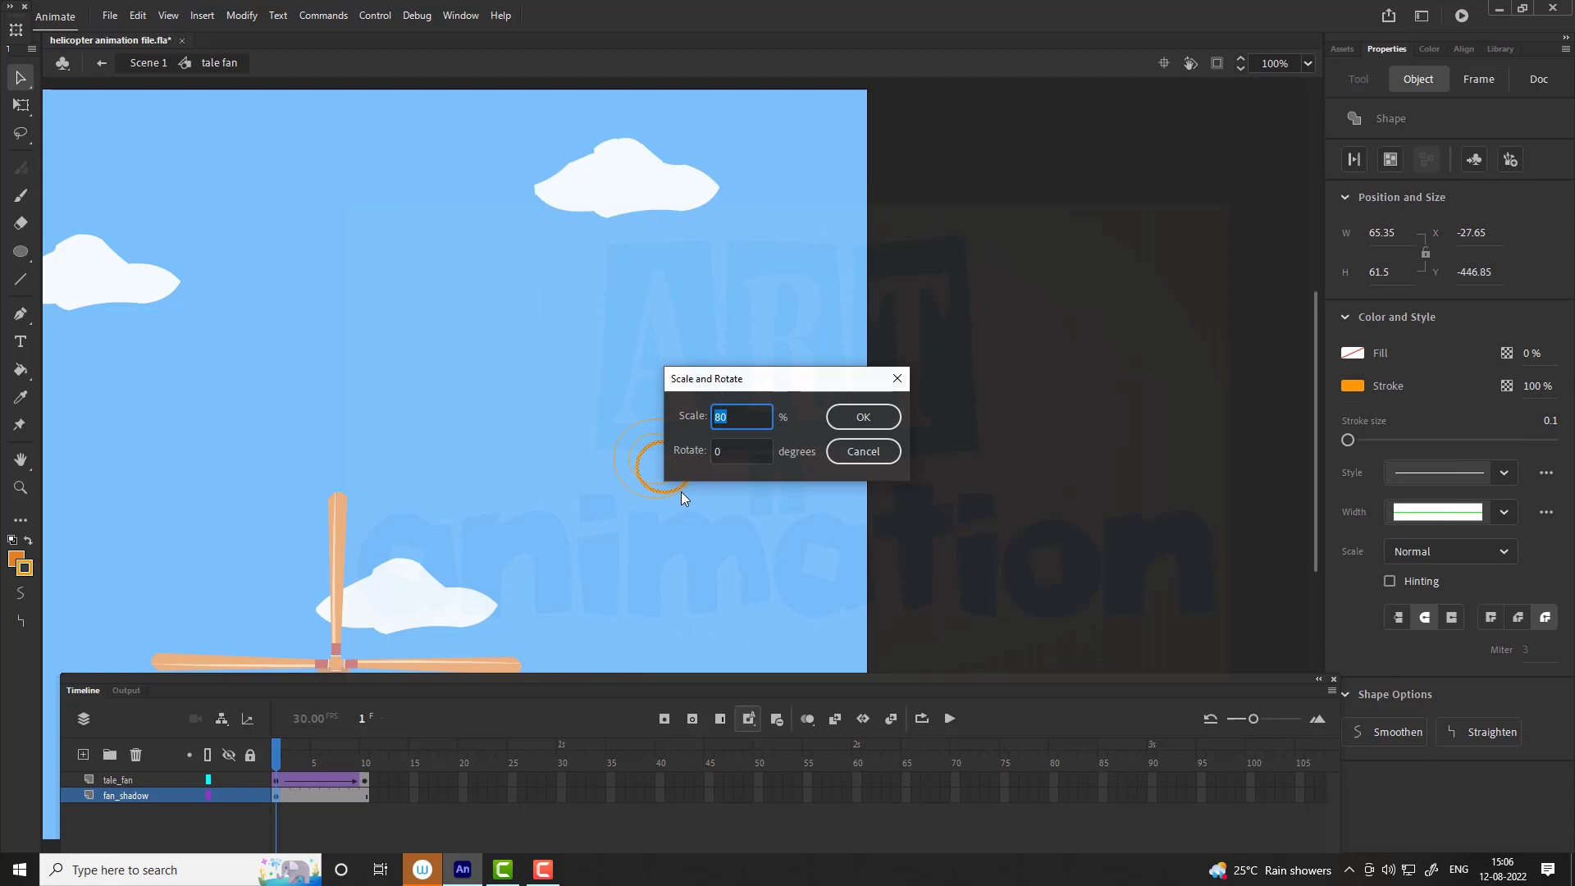
text(50)
key(Return)
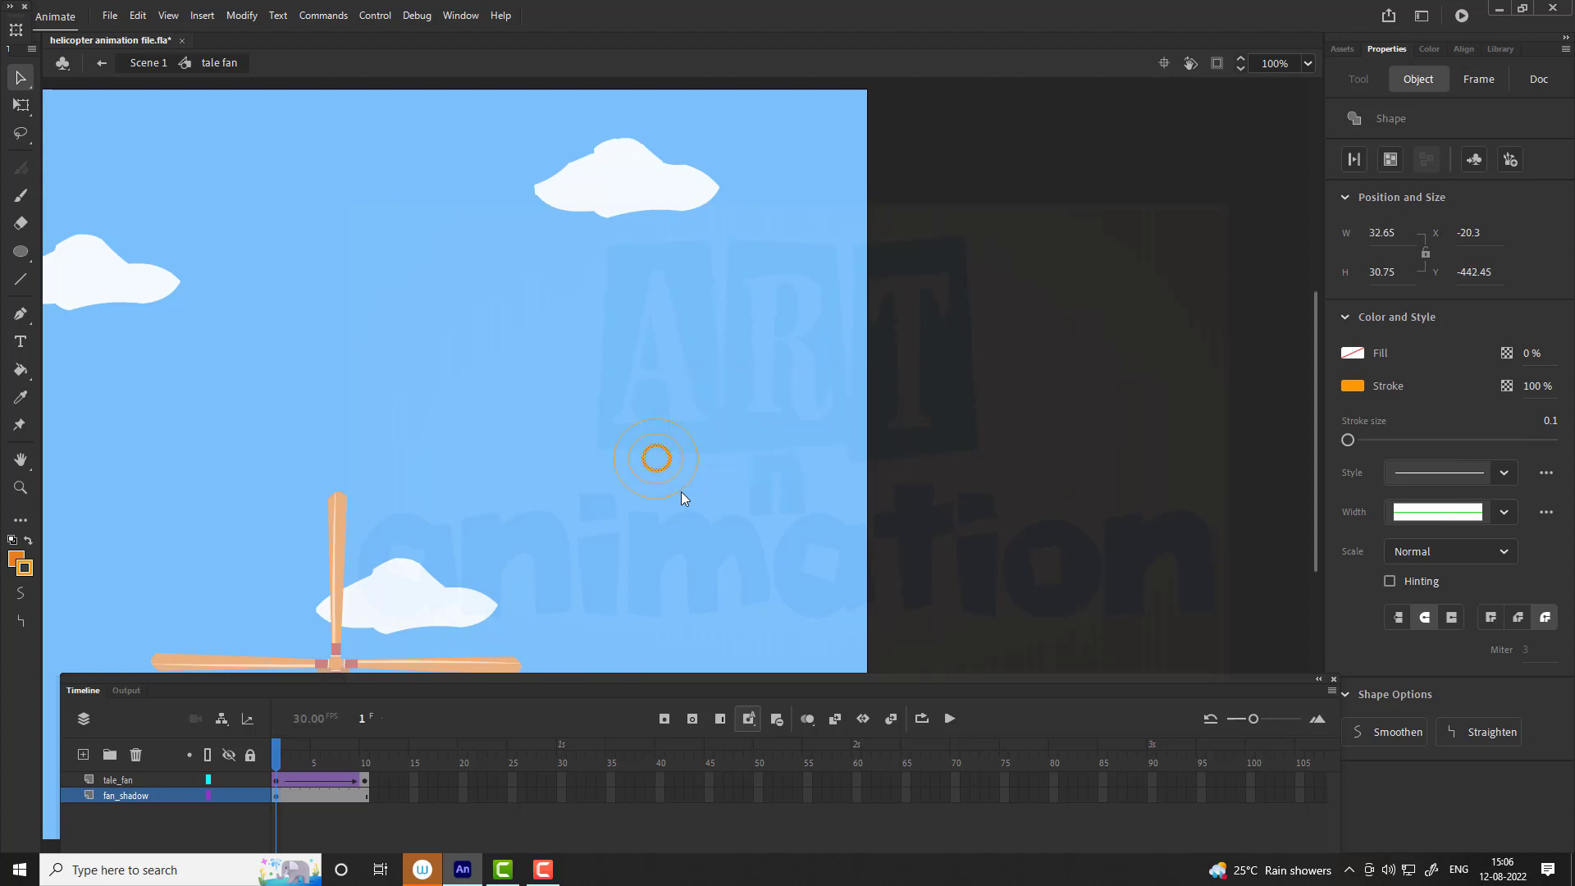
Step: Select all the concentric rings, set stroke size to 7 and apply the ragged stroke style
click(583, 450)
drag(593, 391, 742, 532)
drag(1349, 407, 1364, 407)
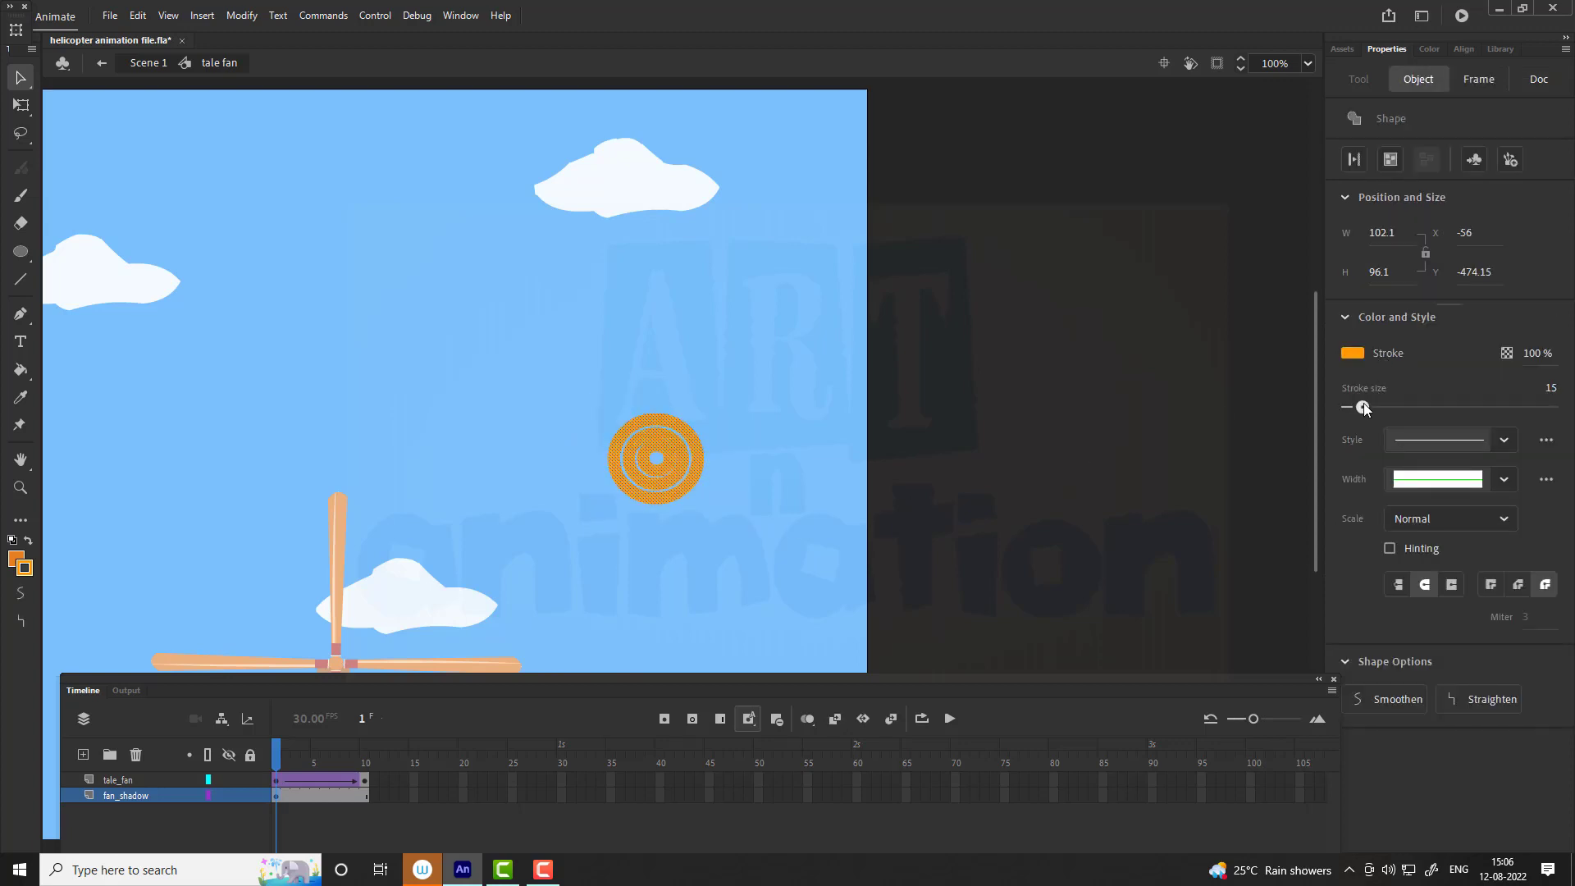
click(760, 540)
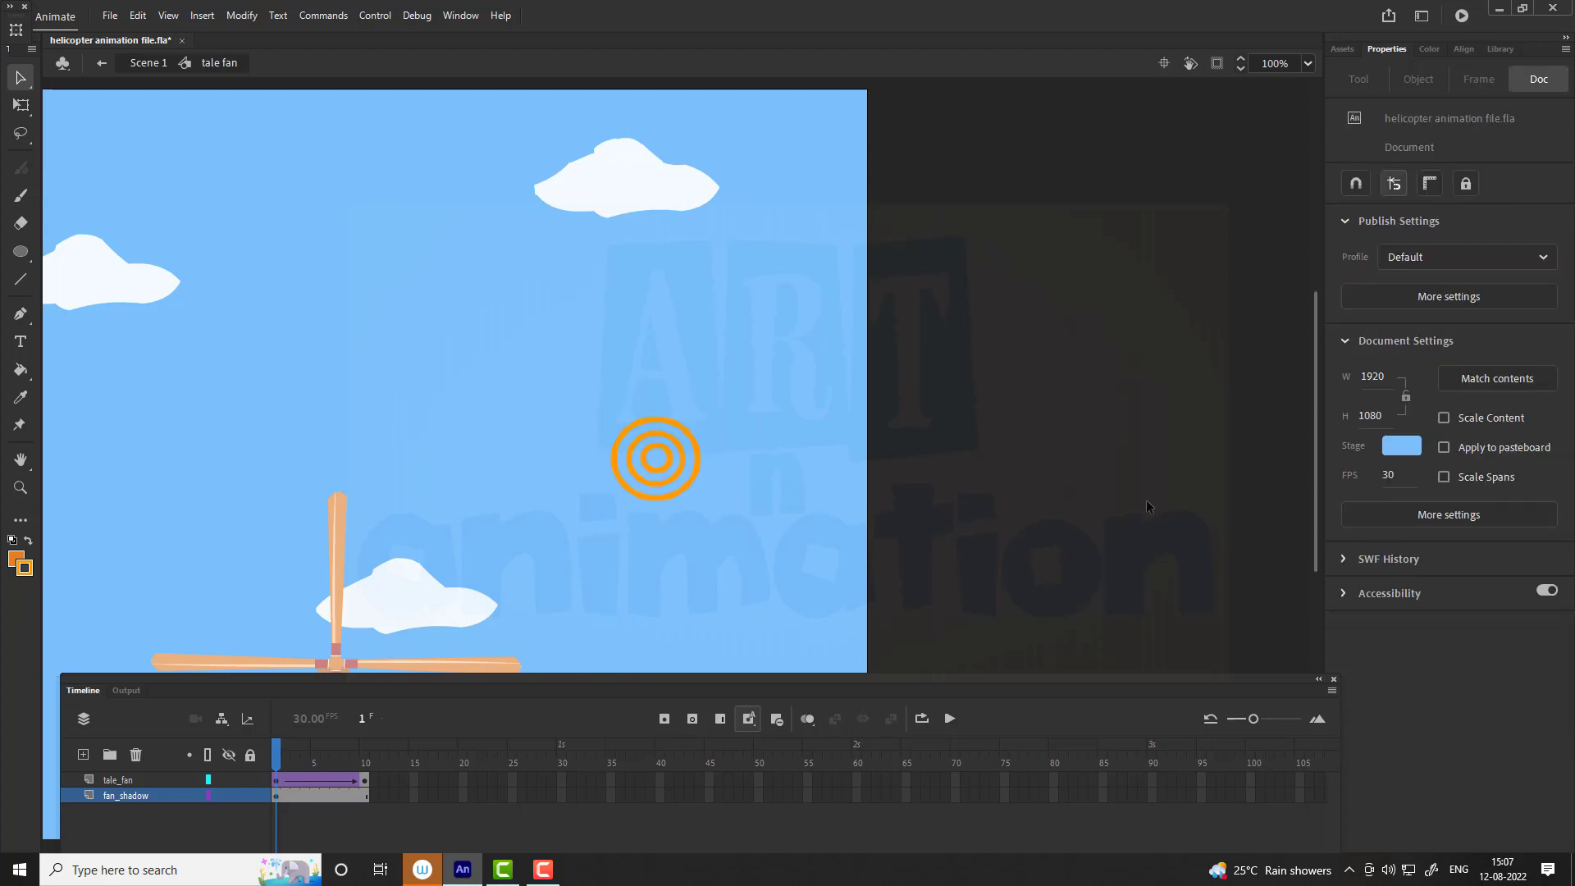
drag(569, 395, 714, 513)
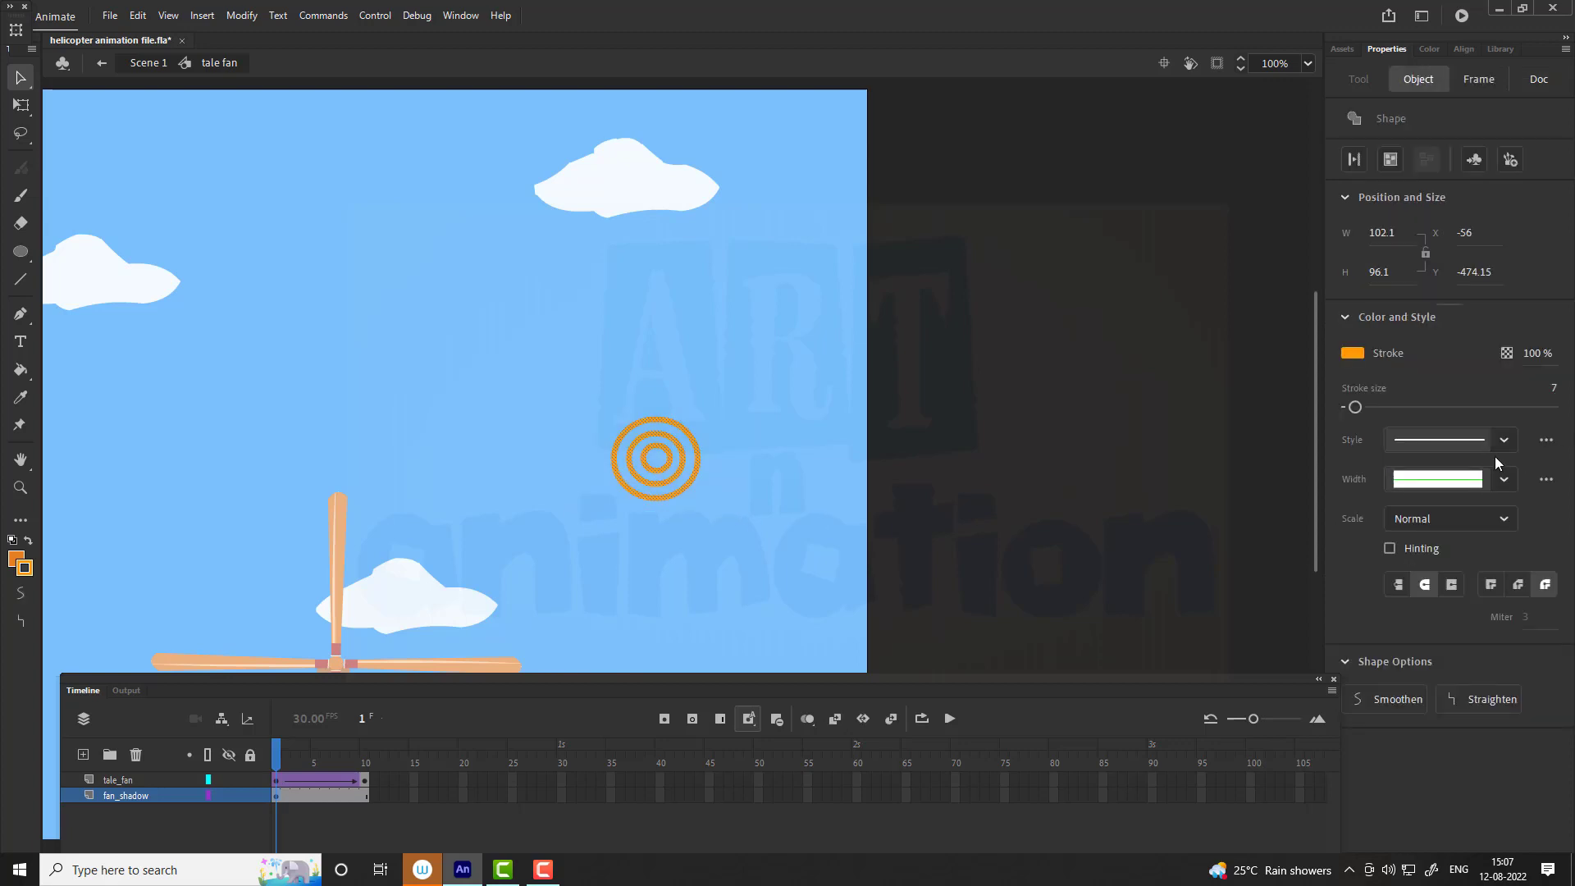
click(1504, 446)
click(1465, 569)
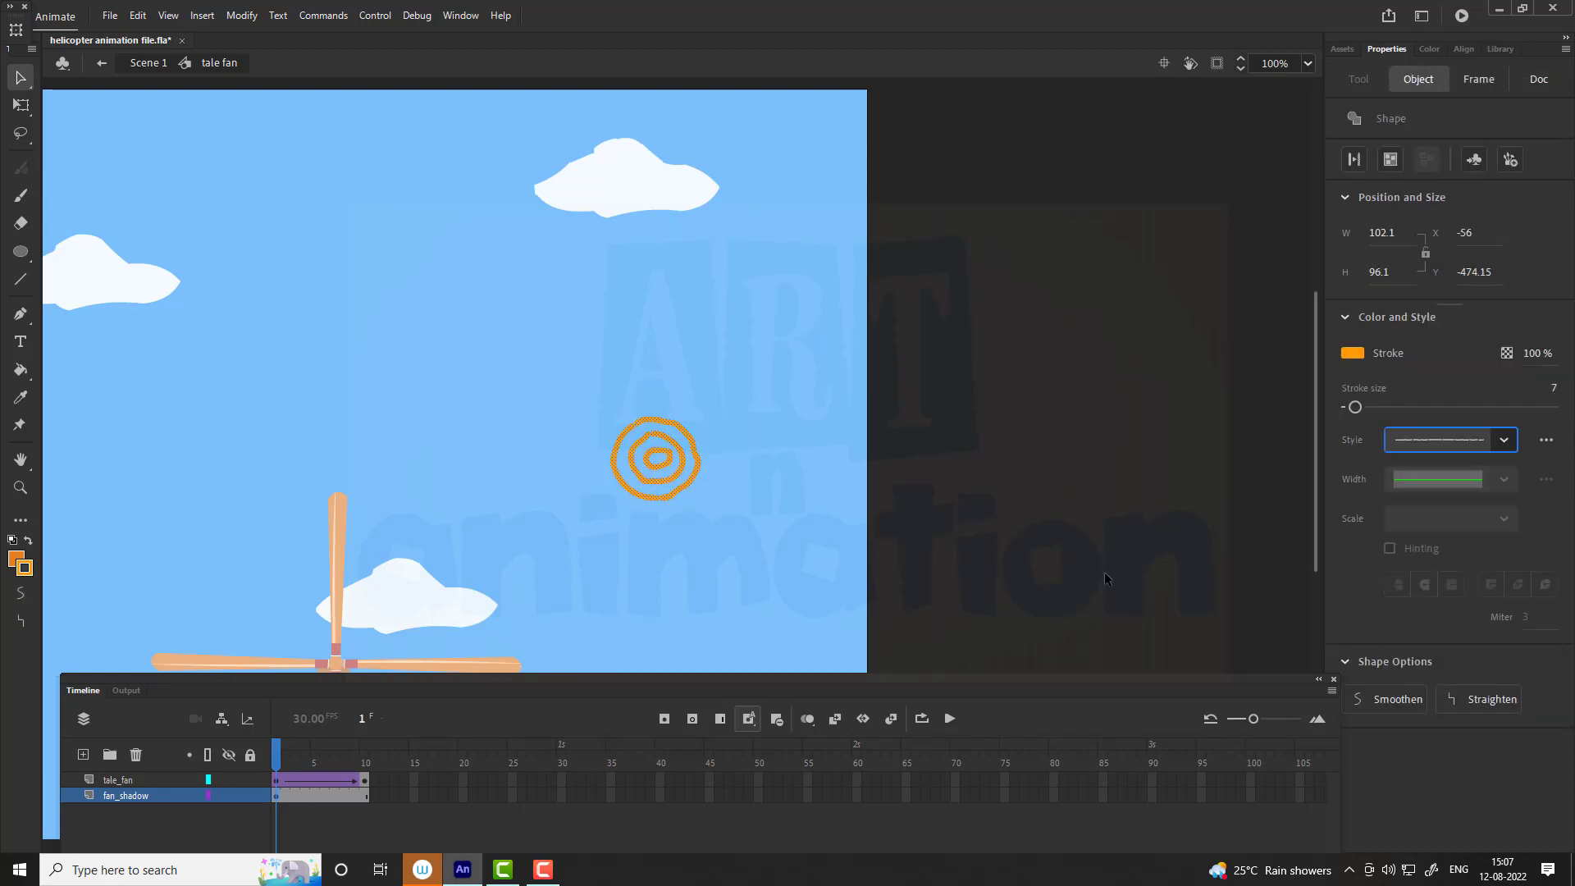
key(ctrl+minus)
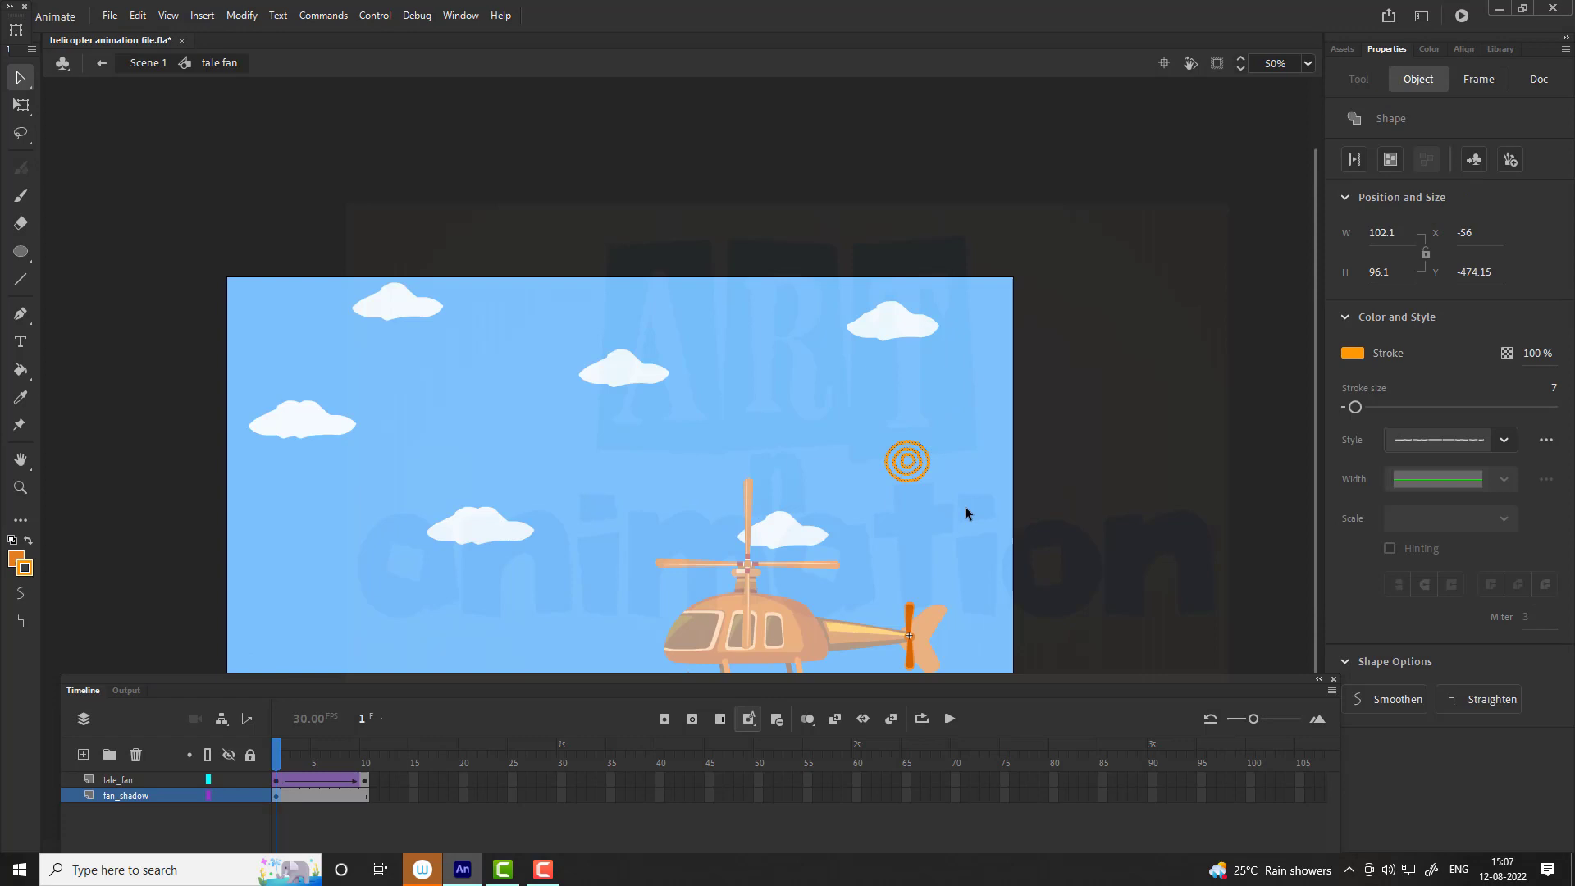
Step: Convert the orange rings into a graphic symbol named 'tale fan shadow'
key(F8)
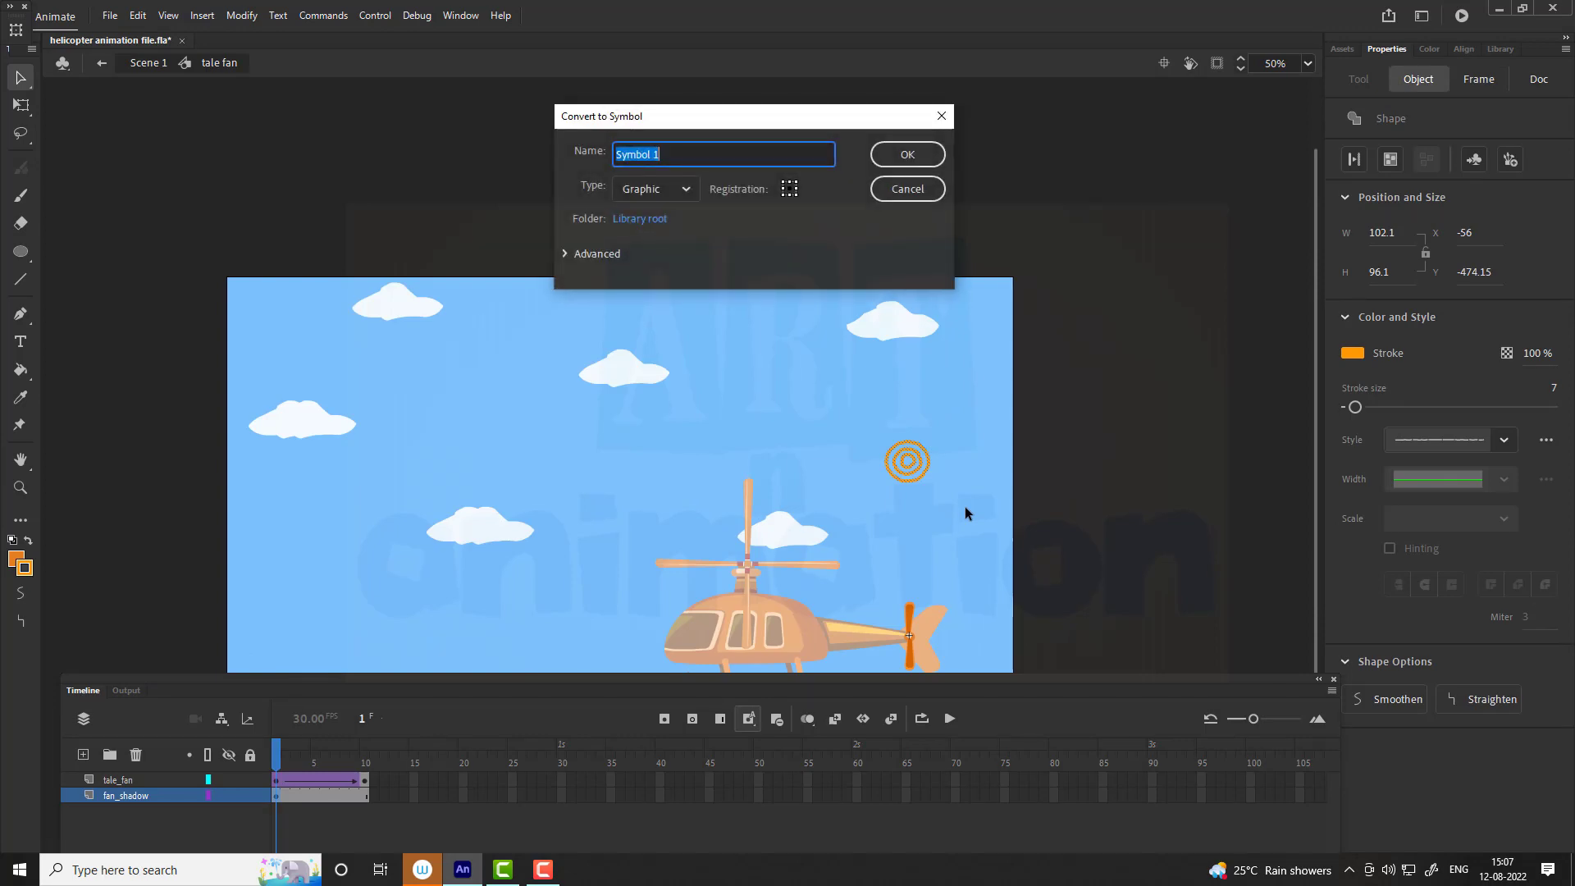
key(BackSpace)
text(tale)
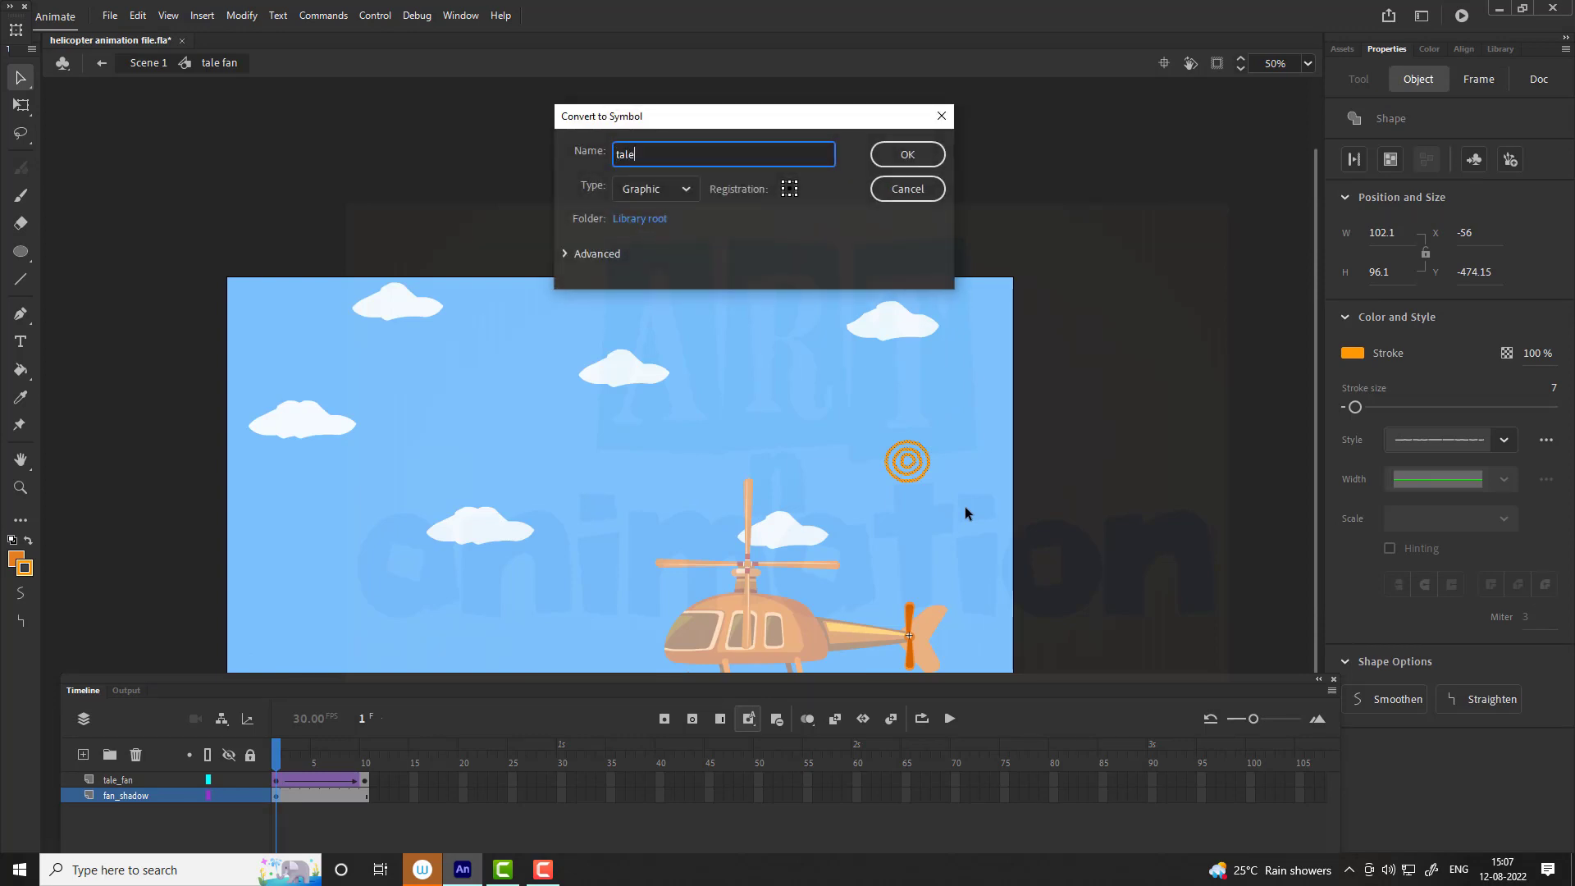
text( fan shadow)
key(Return)
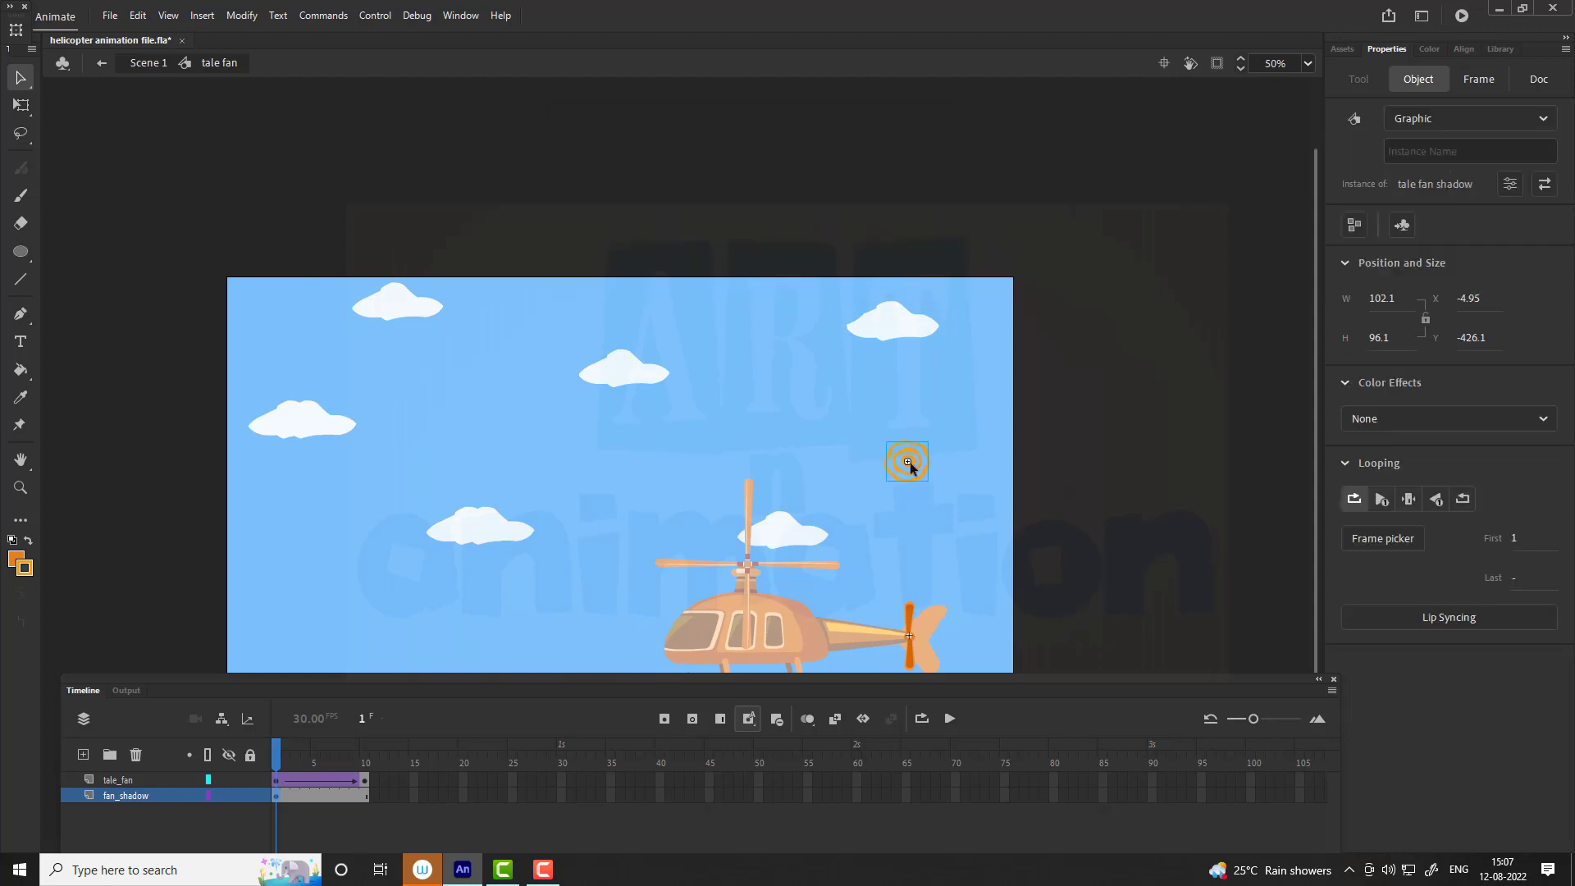
Step: Move the shadow symbol onto the tail rotor and enlarge it to 120%
drag(906, 451, 911, 638)
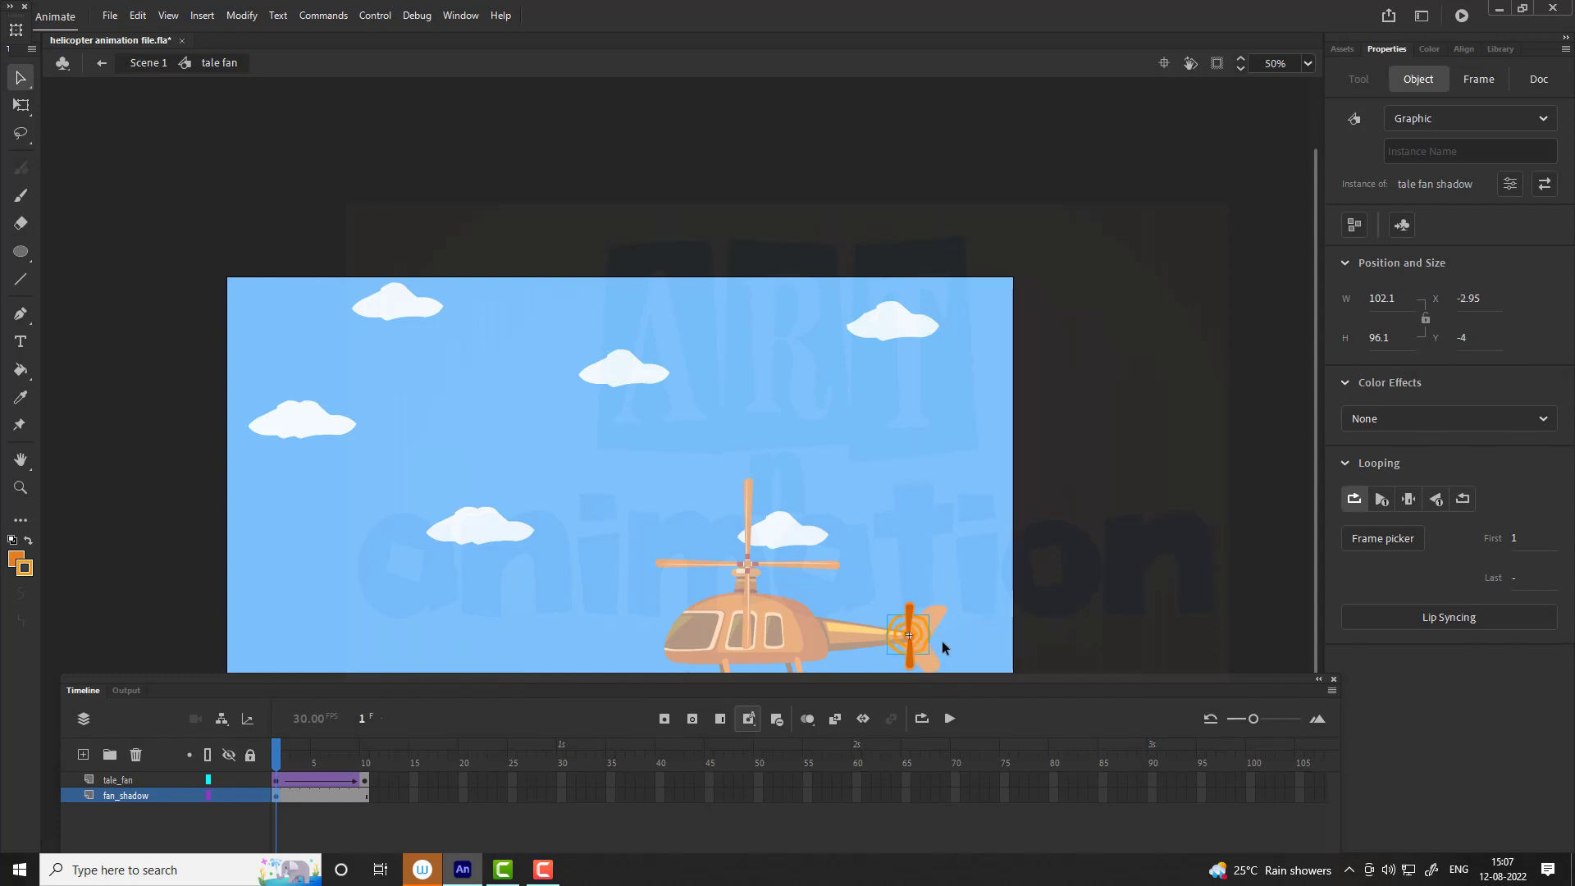
key(ctrl+alt+s)
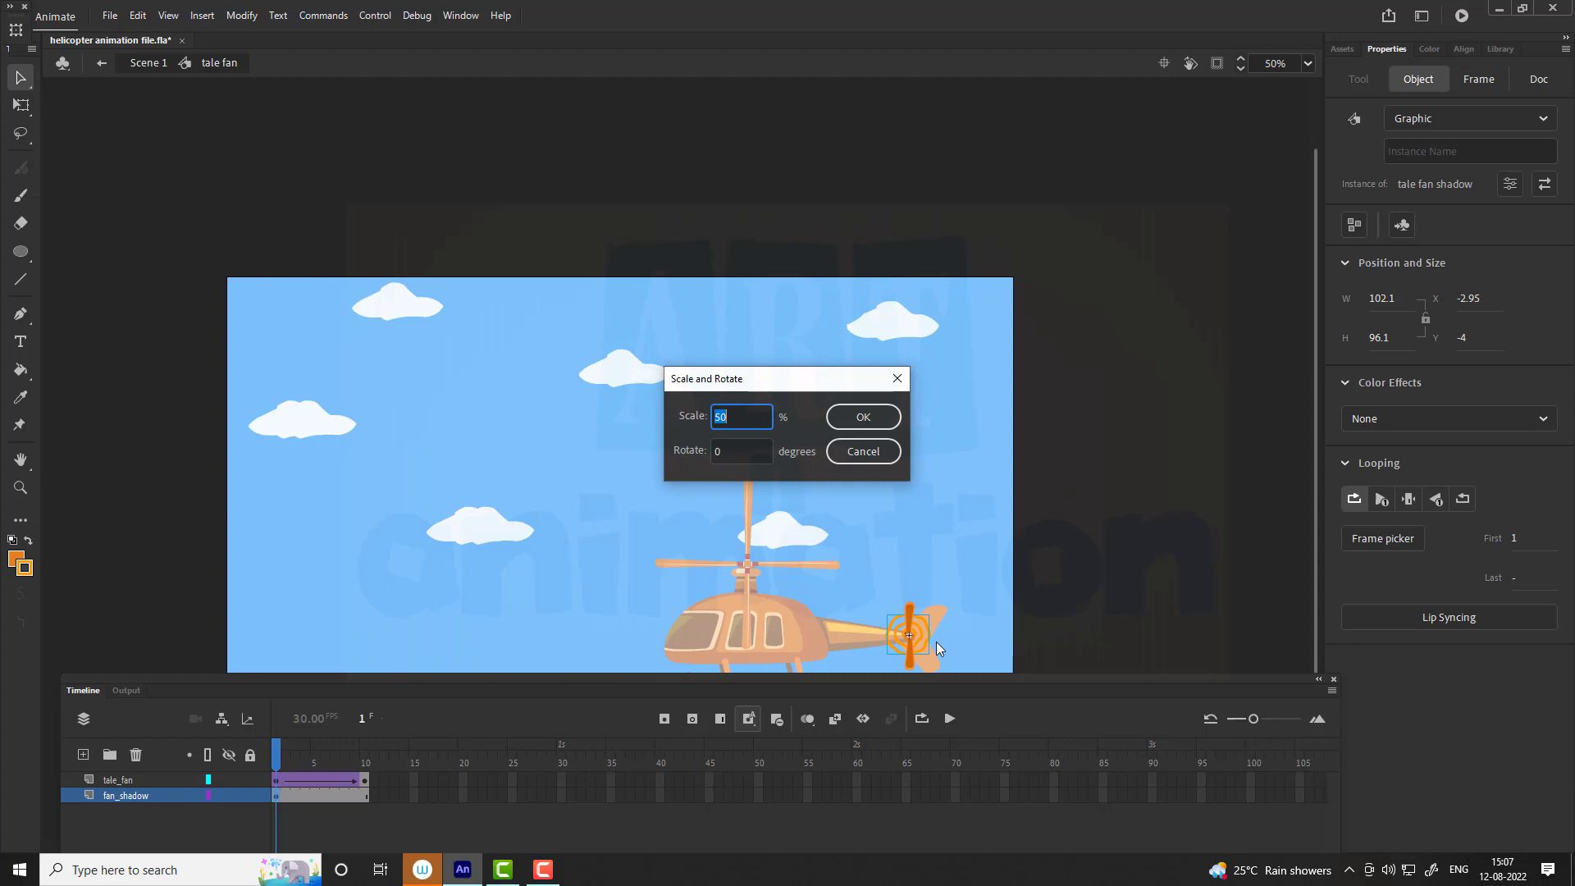
text(120)
key(Return)
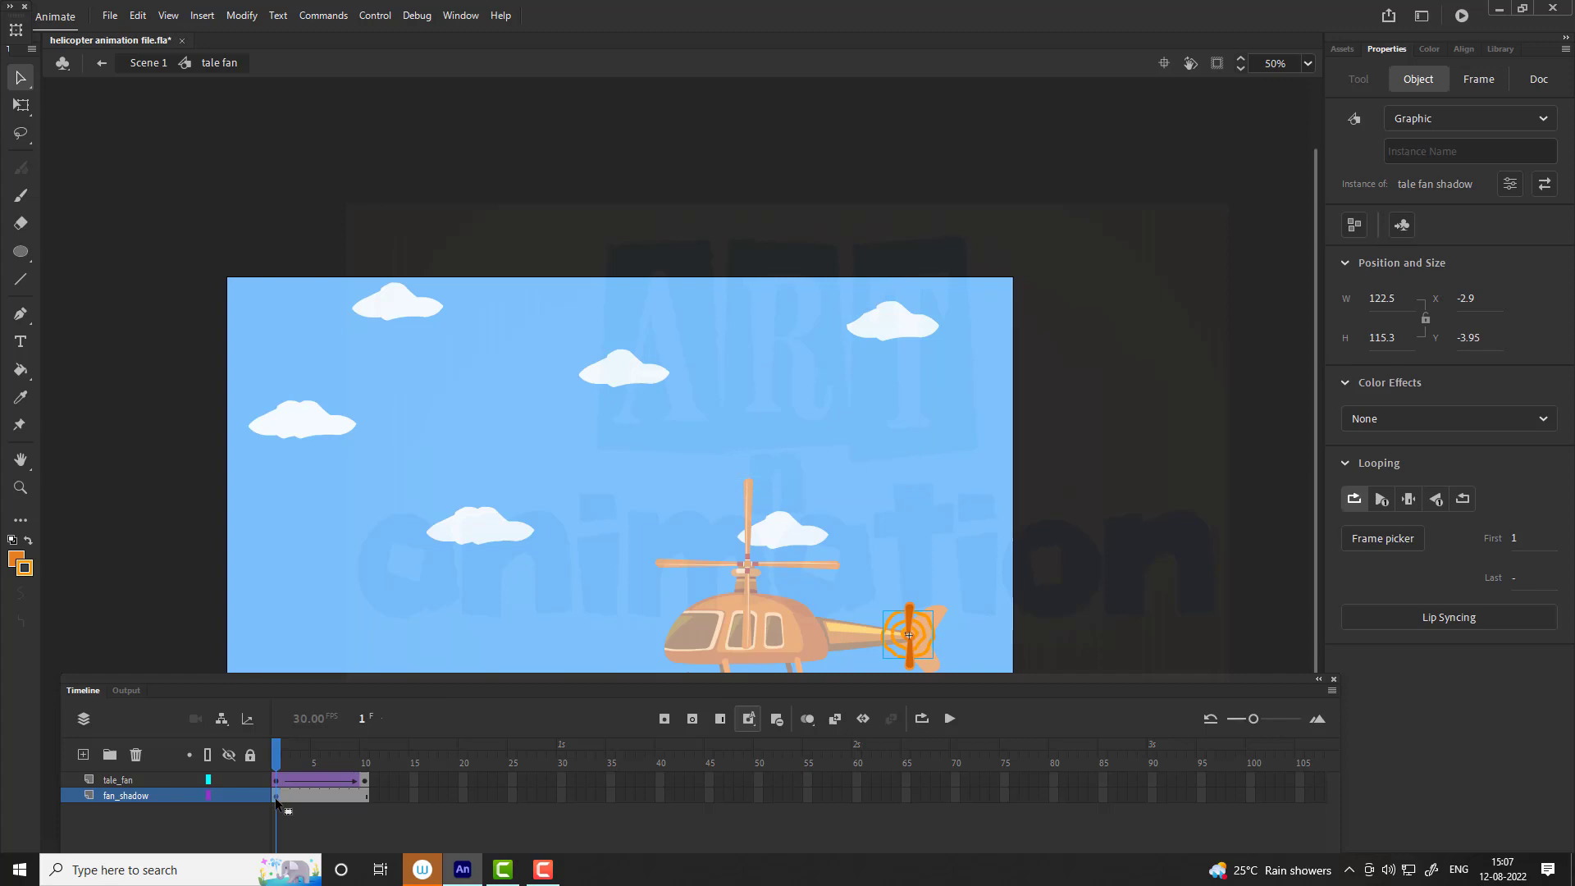
Step: Create a classic tween on the fan_shadow layer from frame 1 to frame 10
click(365, 796)
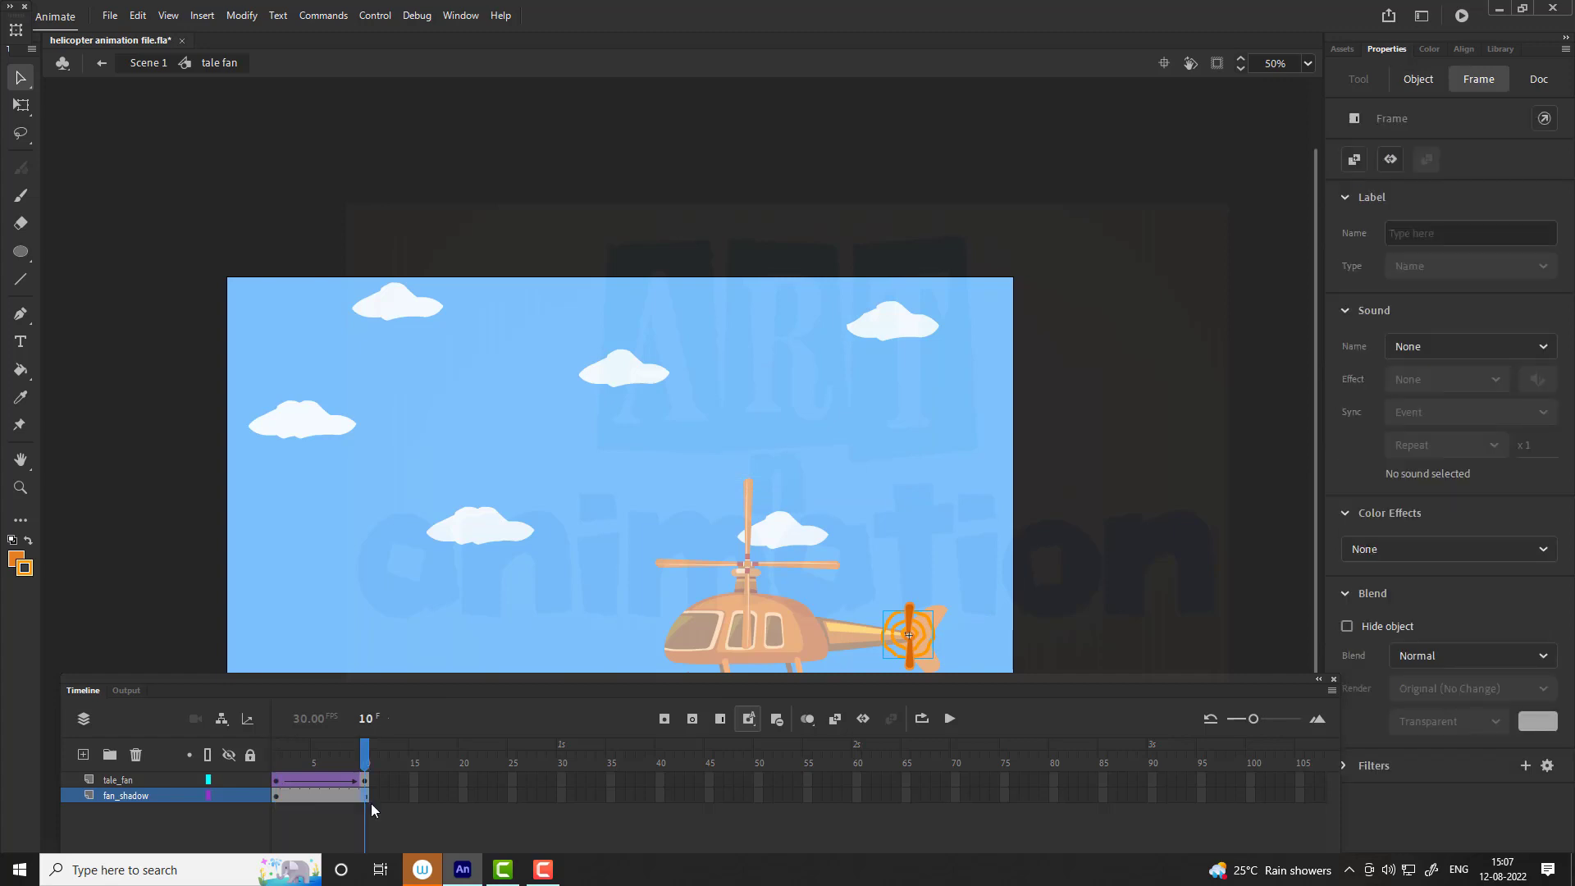
right_click(324, 795)
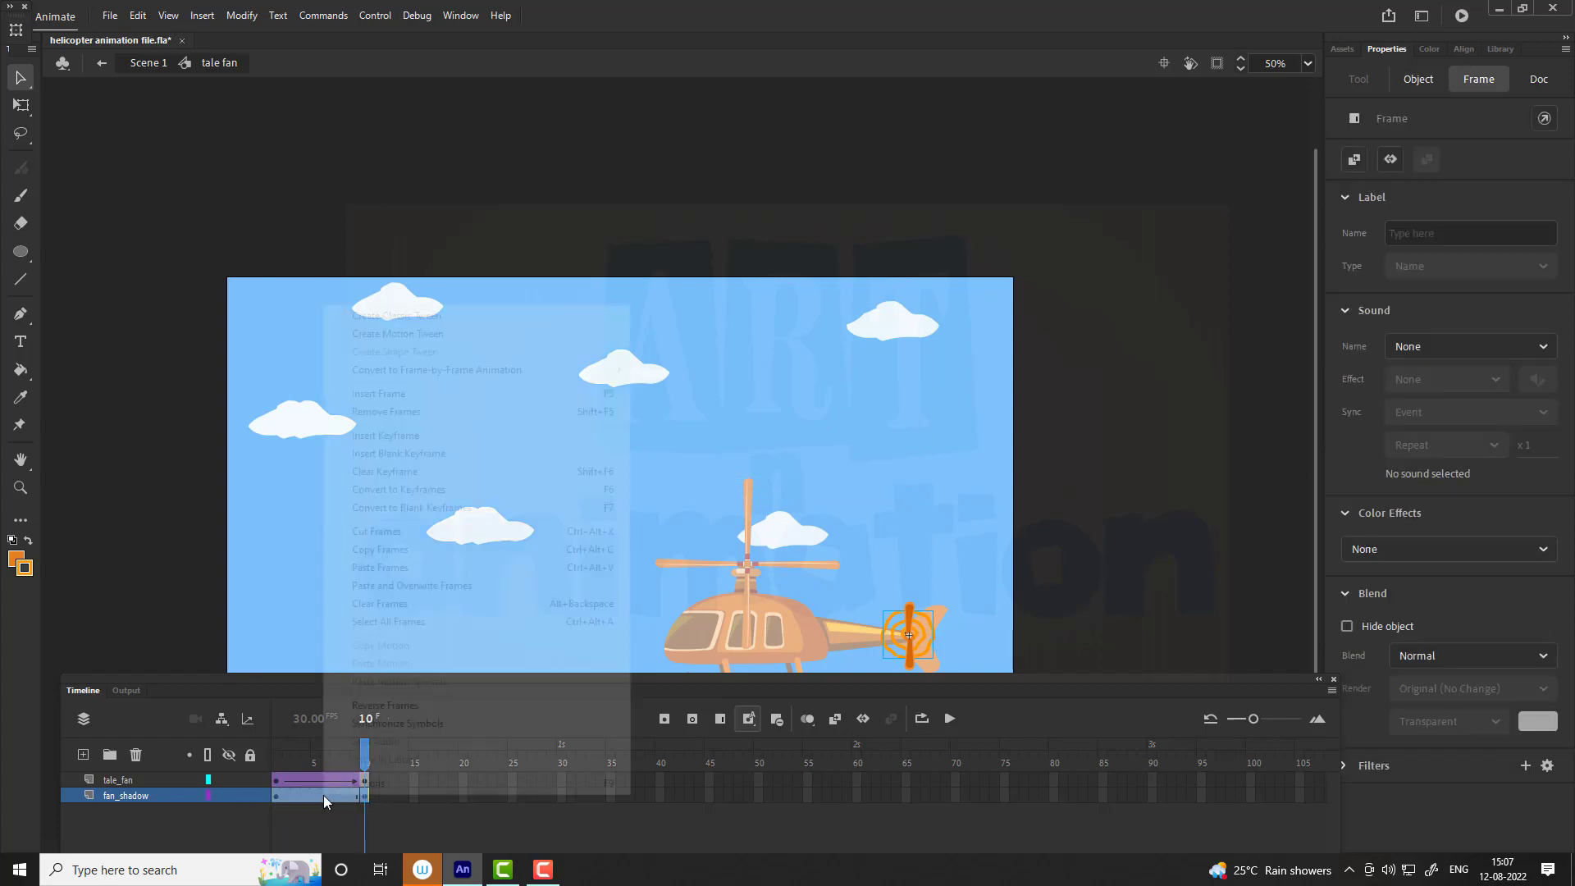
click(394, 315)
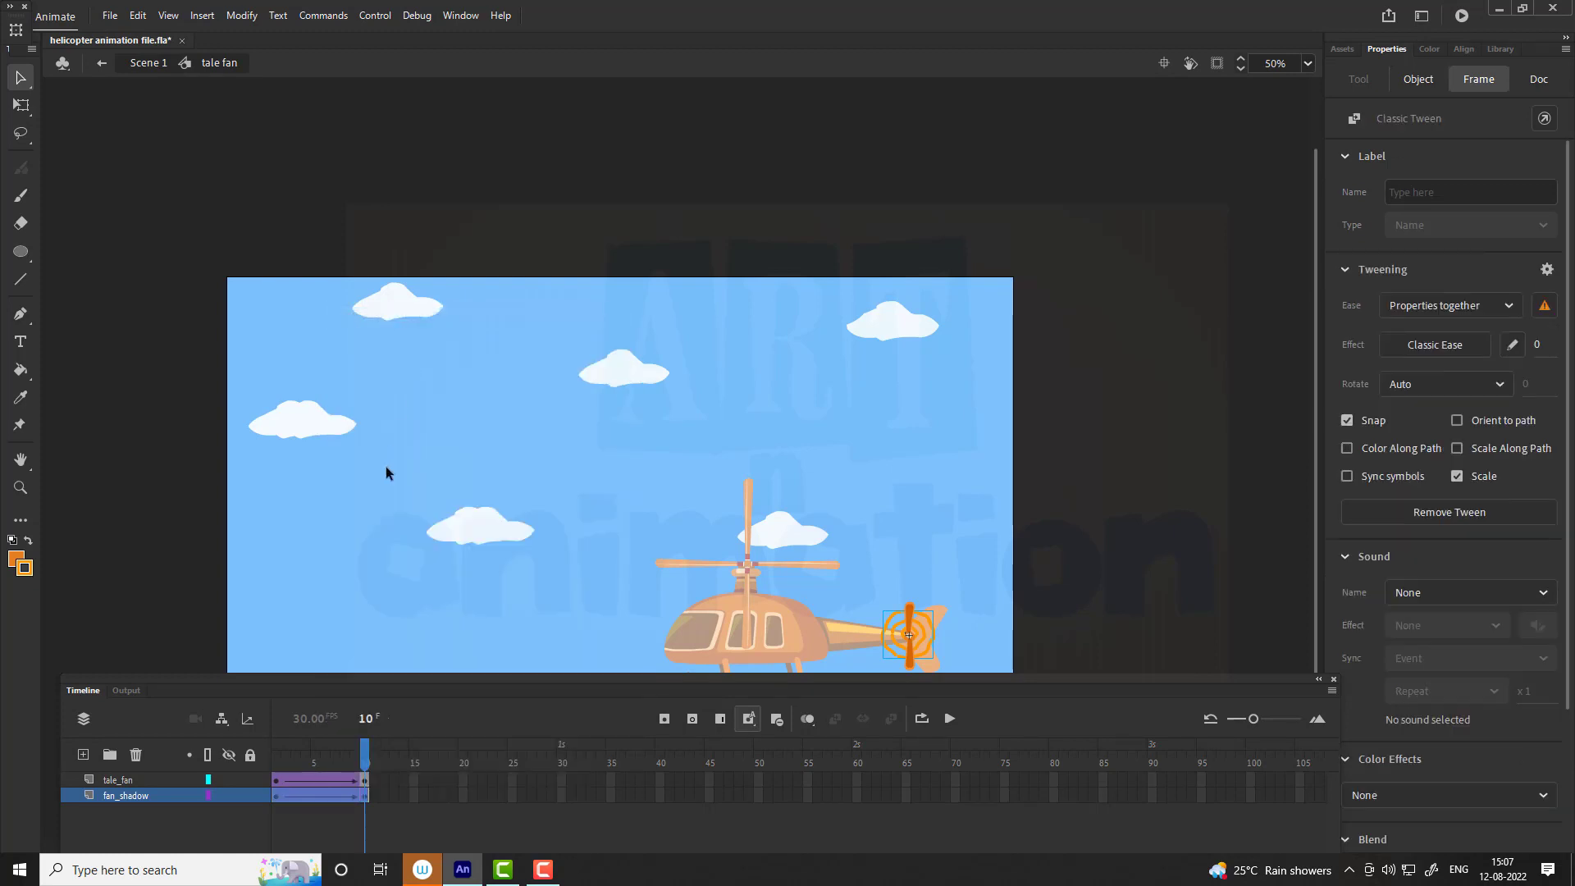
click(278, 803)
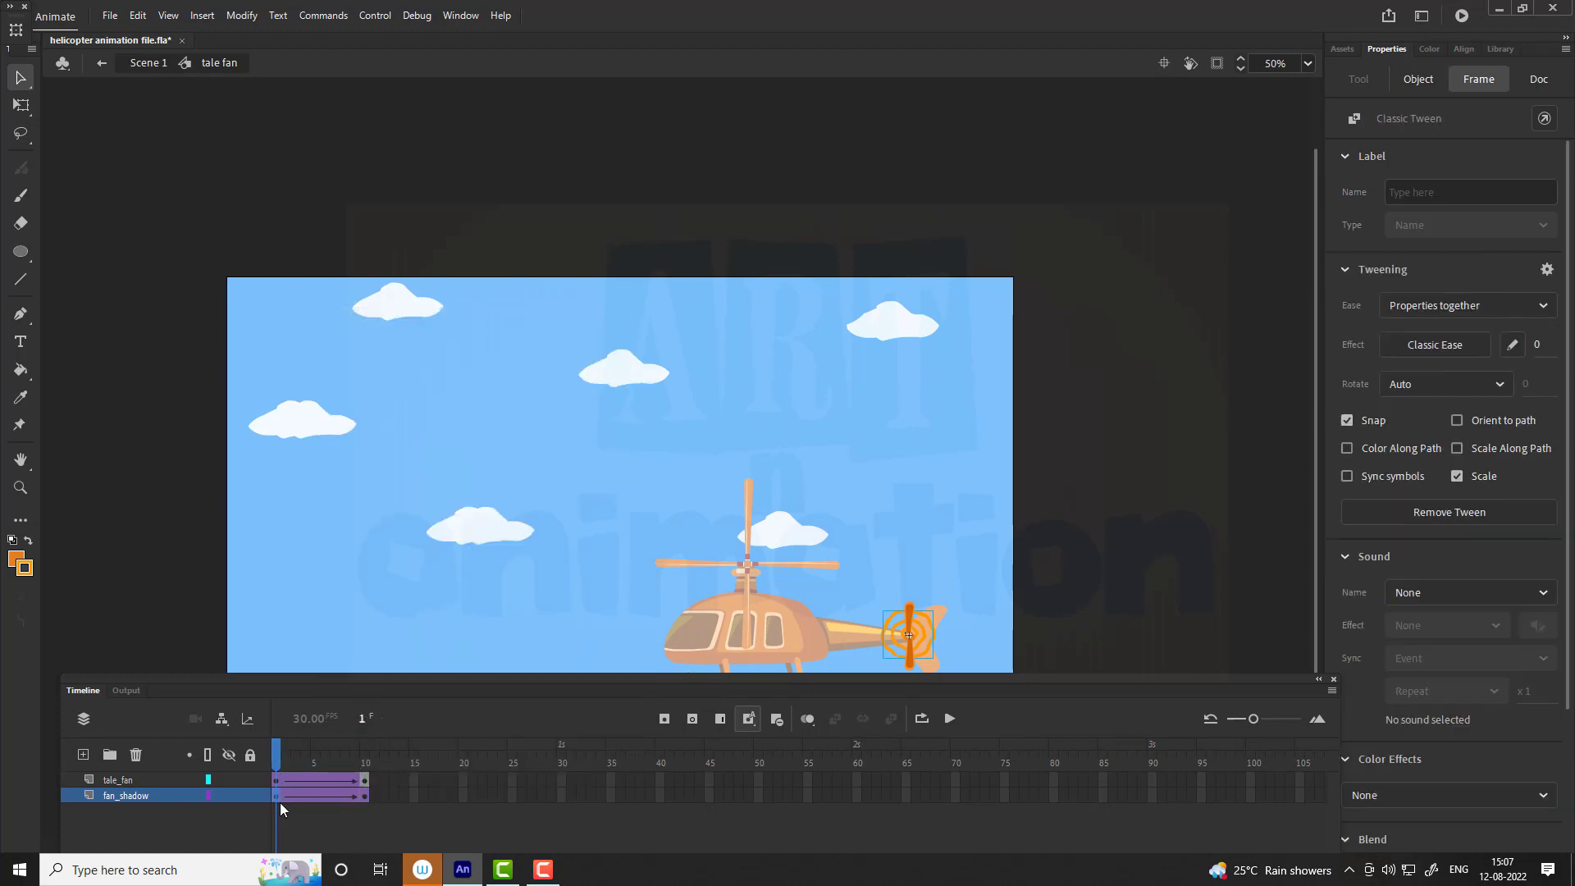
click(1435, 389)
Step: Set the shadow tween to rotate clockwise 15 times and play it back
click(1410, 460)
click(1522, 385)
text(15)
click(906, 539)
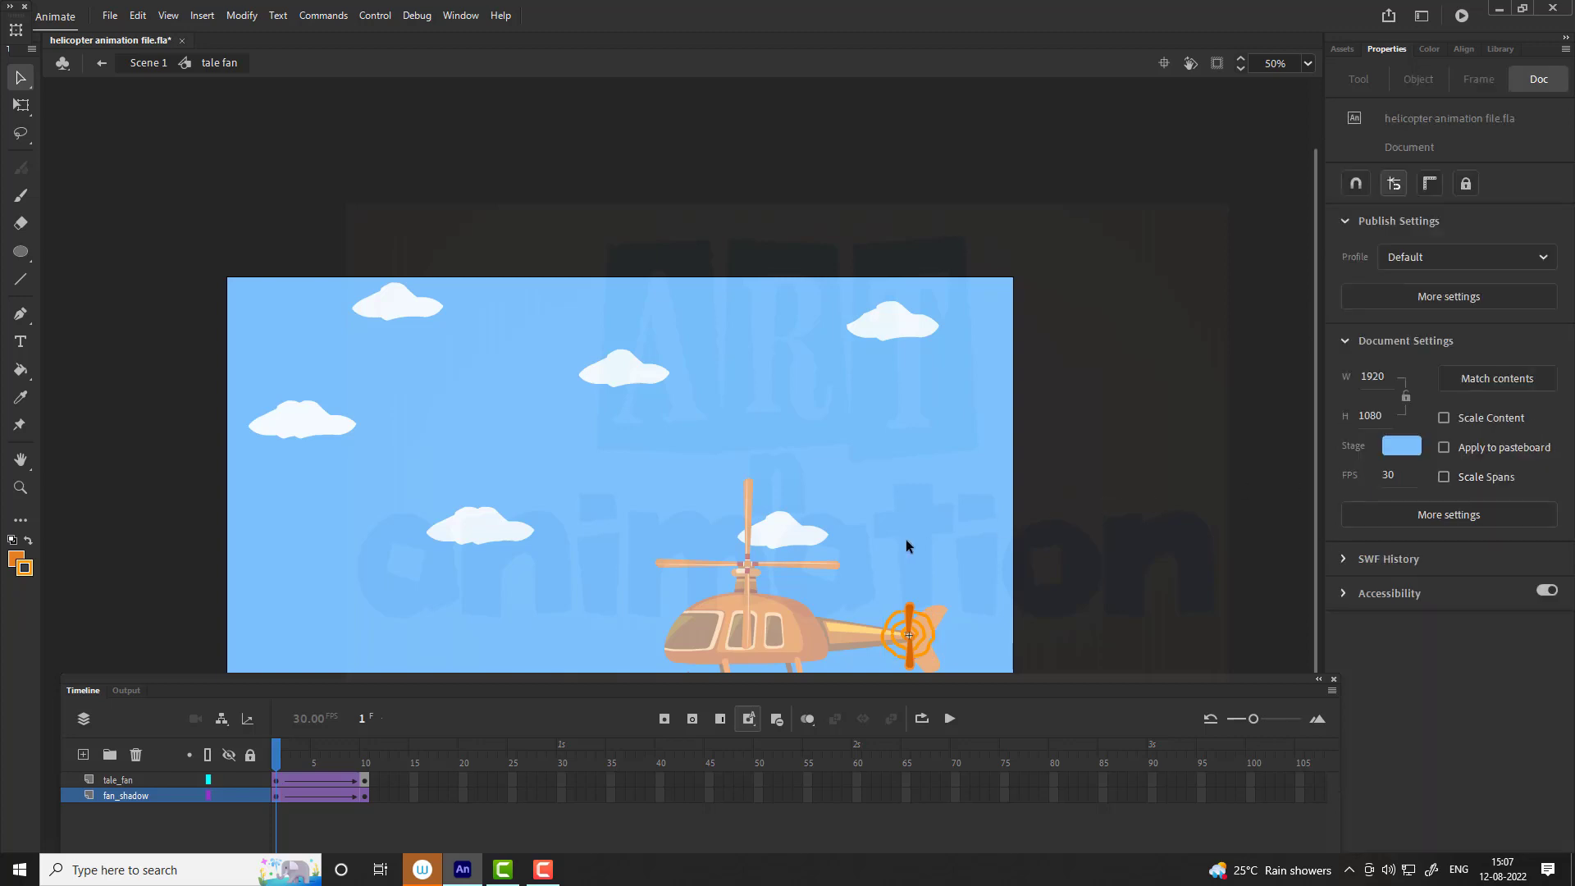
key(Return)
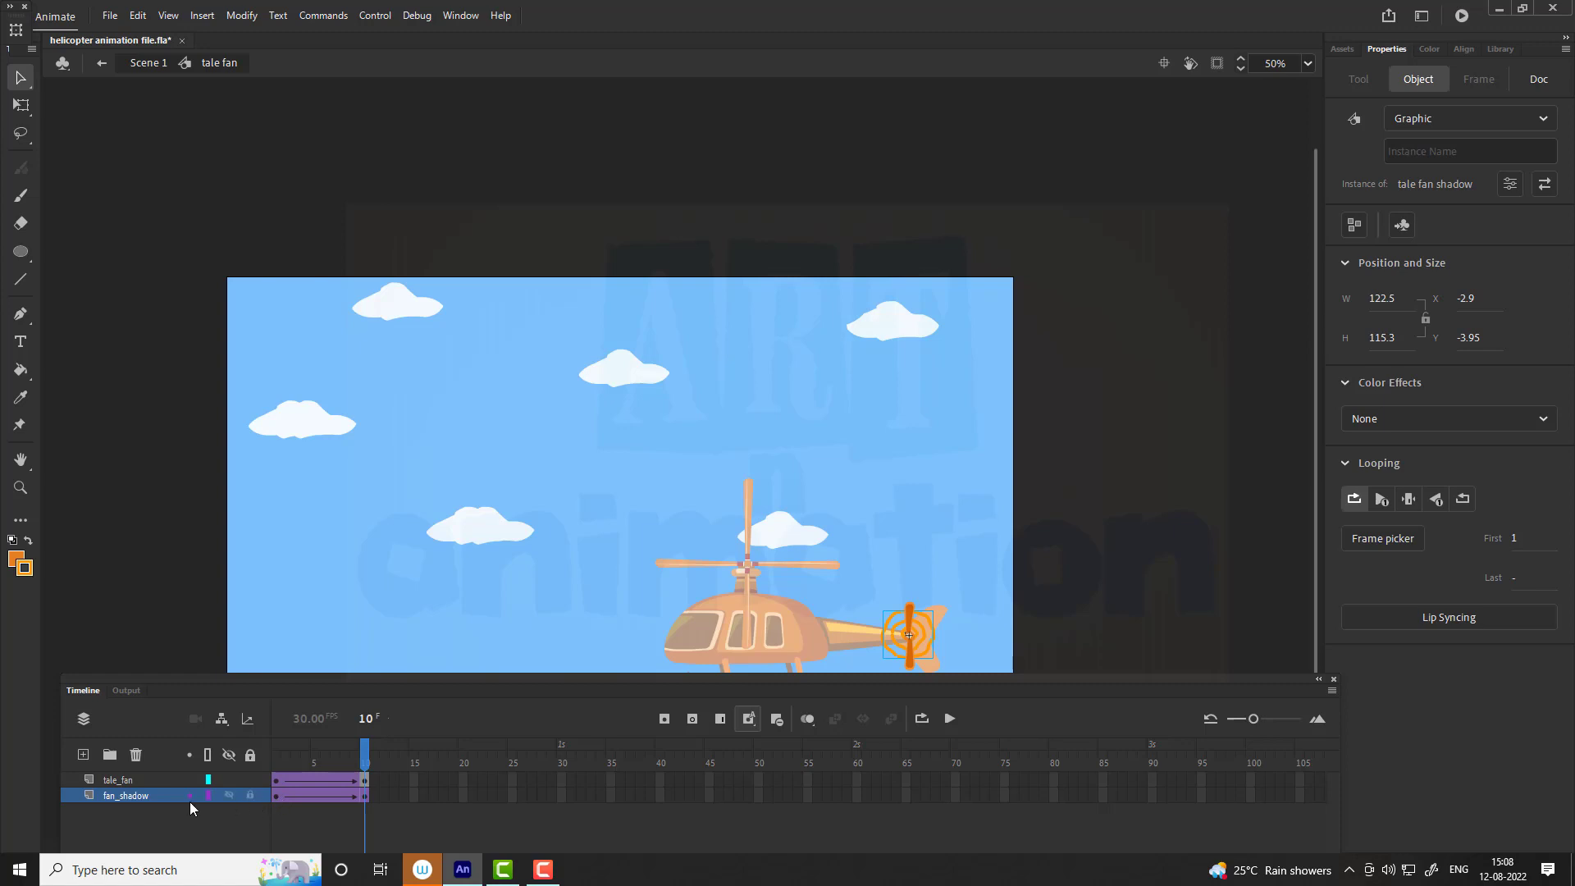
Step: Give the shadow symbol an Alpha color effect of about 53%
click(169, 794)
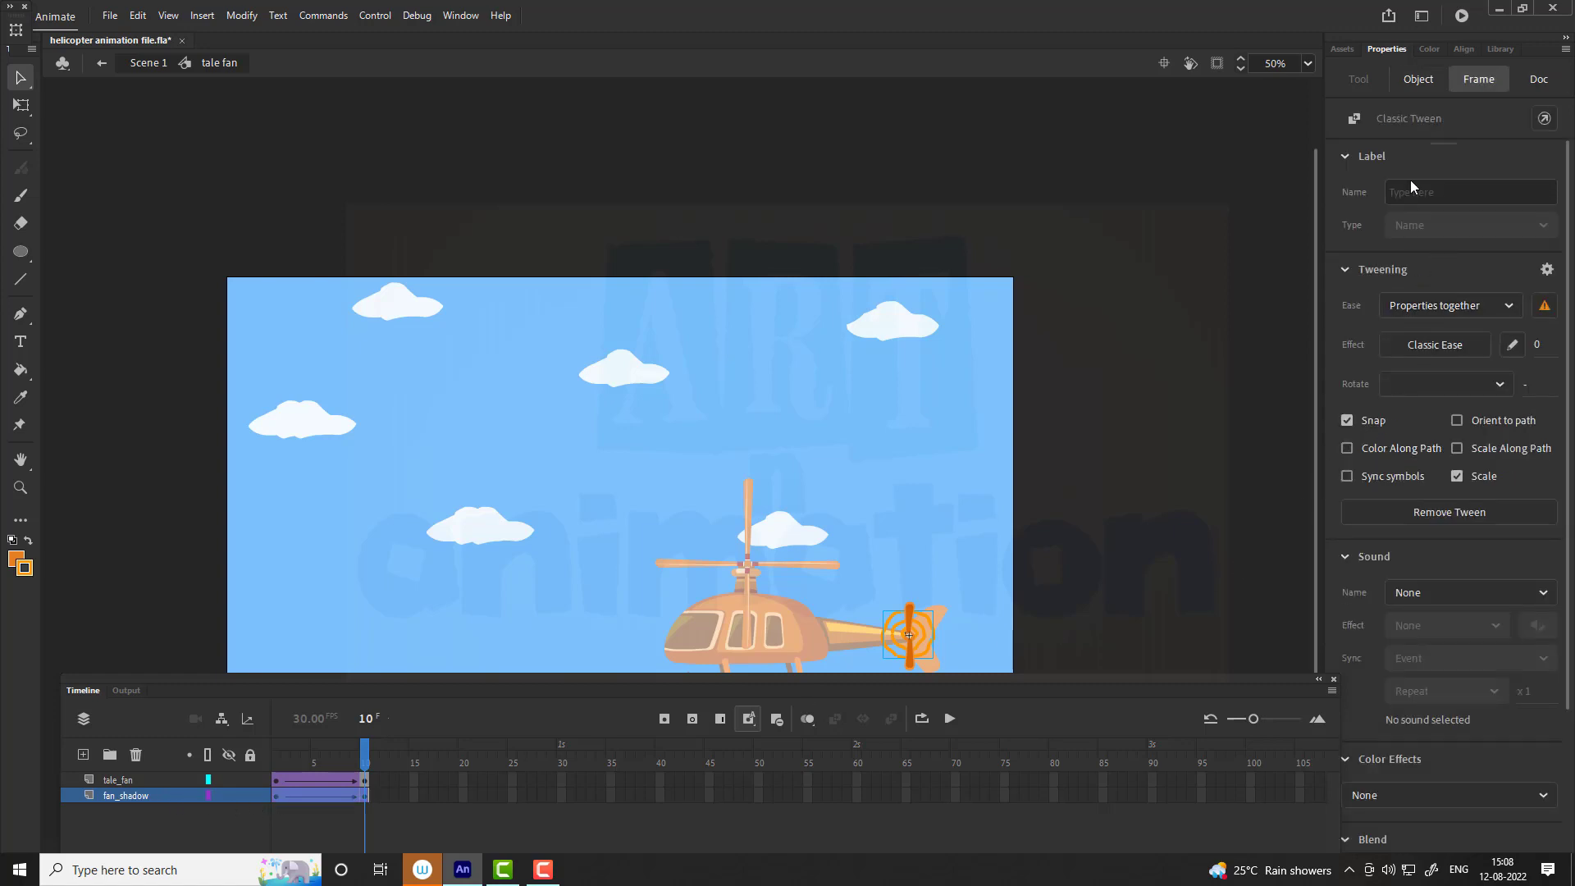
click(1417, 79)
click(1427, 415)
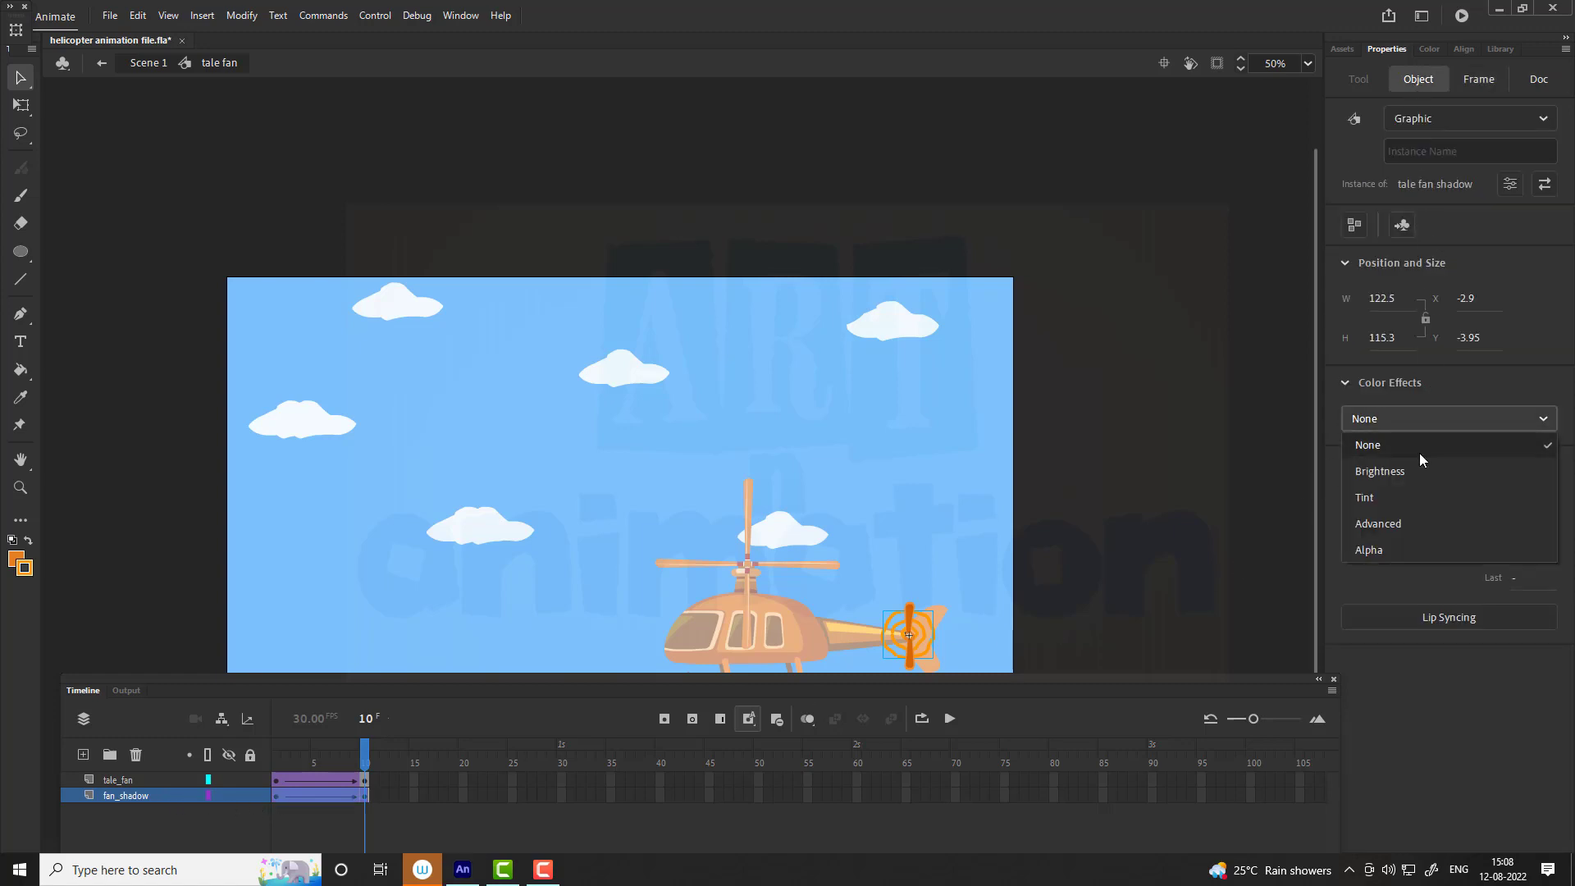
click(1388, 547)
mouse_move(1450, 466)
mouse_down()
mouse_move(1465, 468)
mouse_move(1450, 469)
mouse_up()
Step: Return to Scene 1 and play the whole animation
click(976, 534)
double_click(333, 192)
click(335, 194)
key(Return)
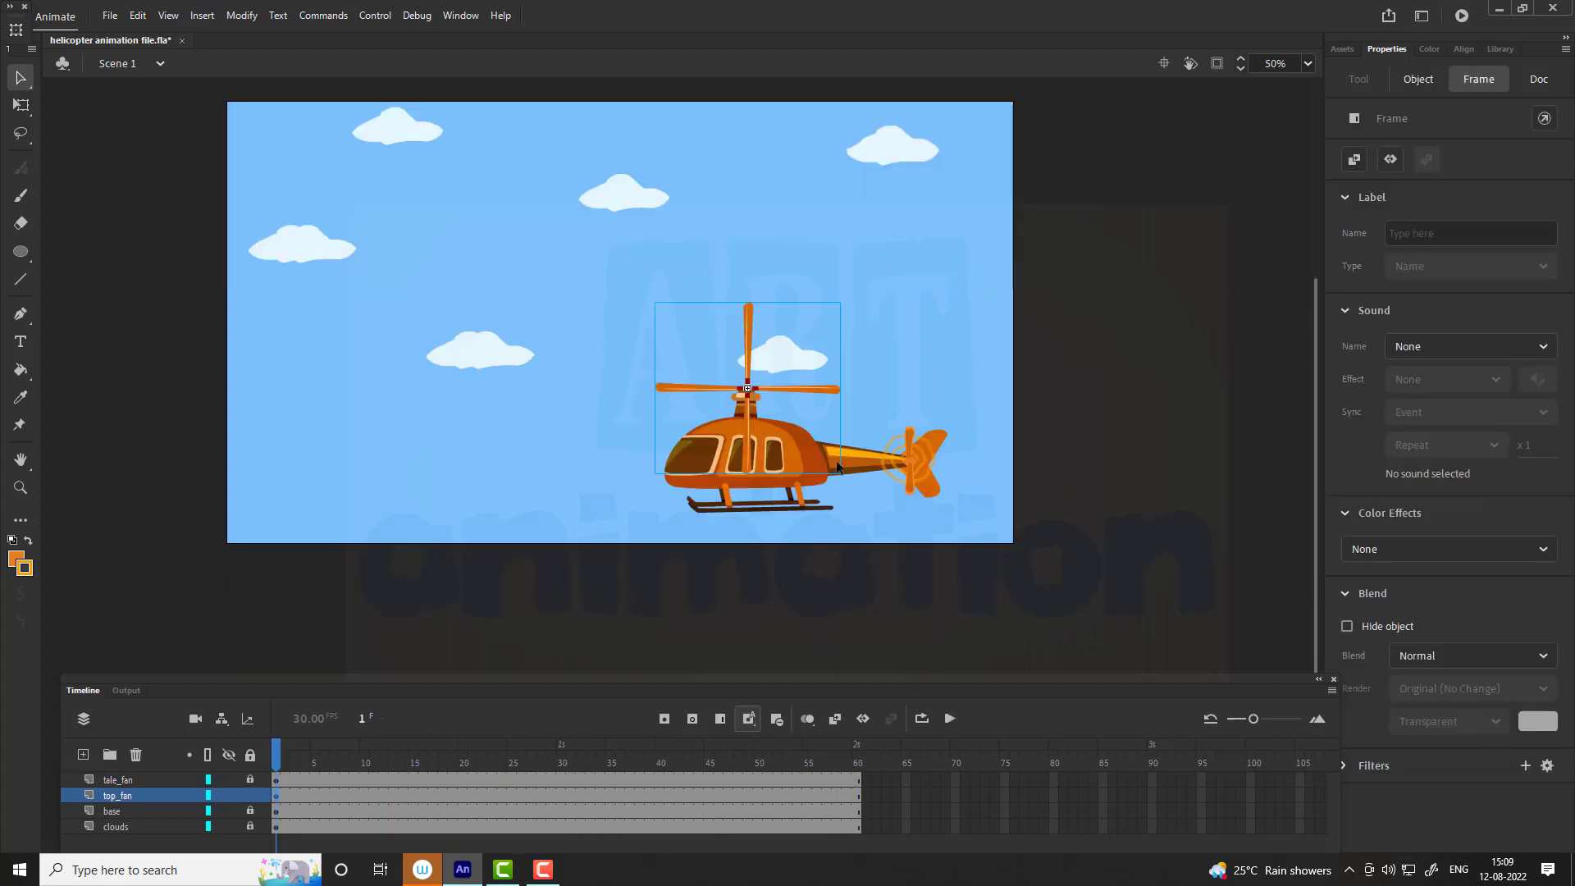
Step: Inside the top fan, select the whole rotor and convert it to graphic symbol 'rotating top fan'
double_click(763, 387)
key(ctrl+a)
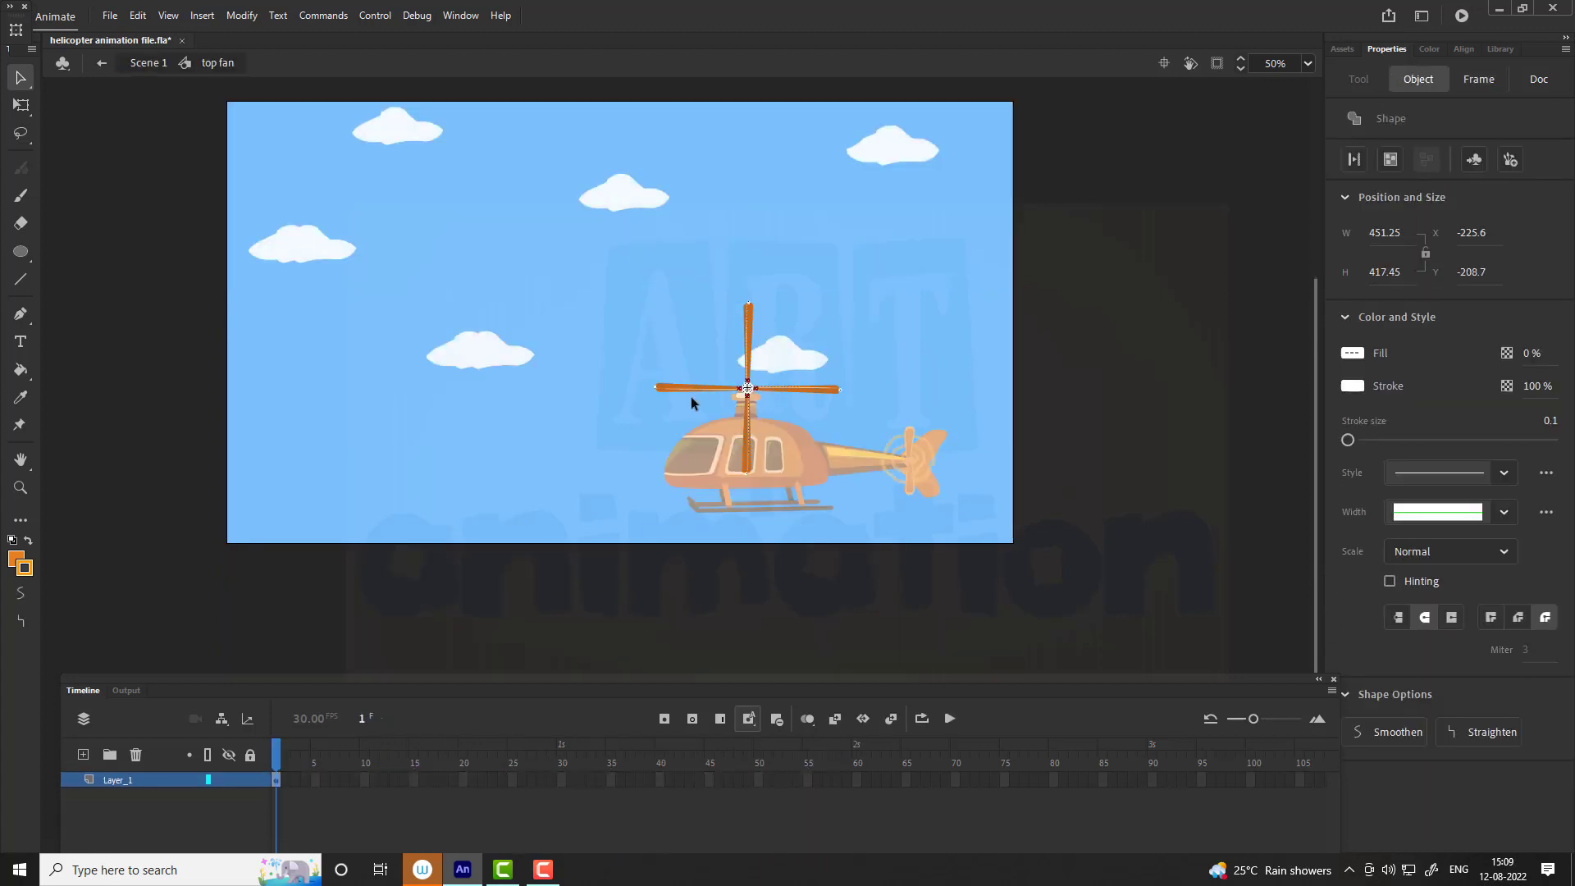
key(F8)
key(BackSpace)
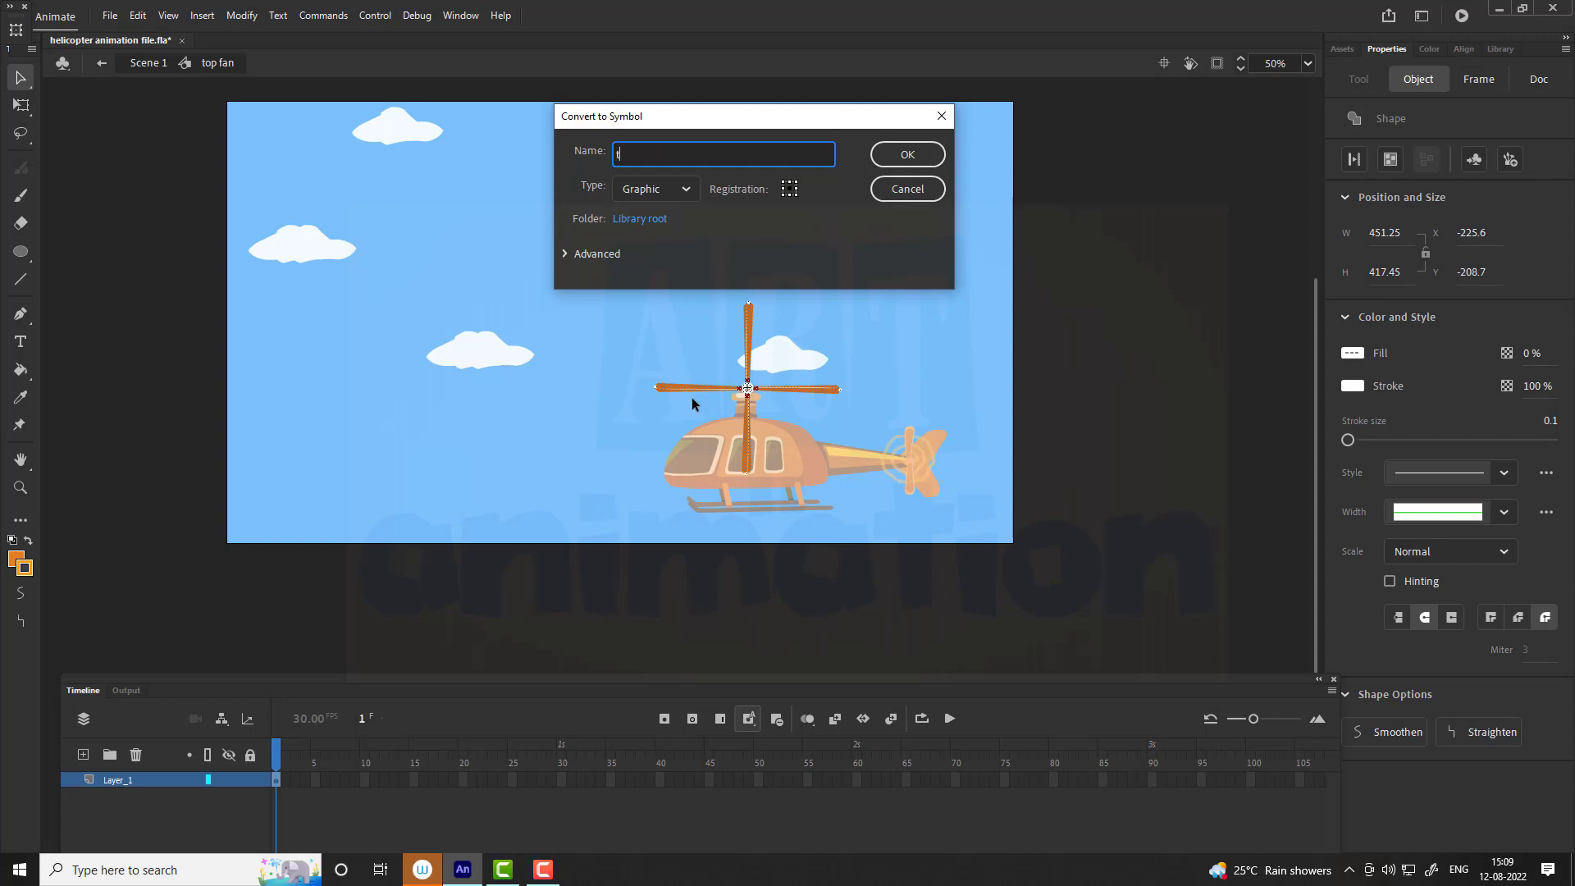
text(rotating top fan)
key(Return)
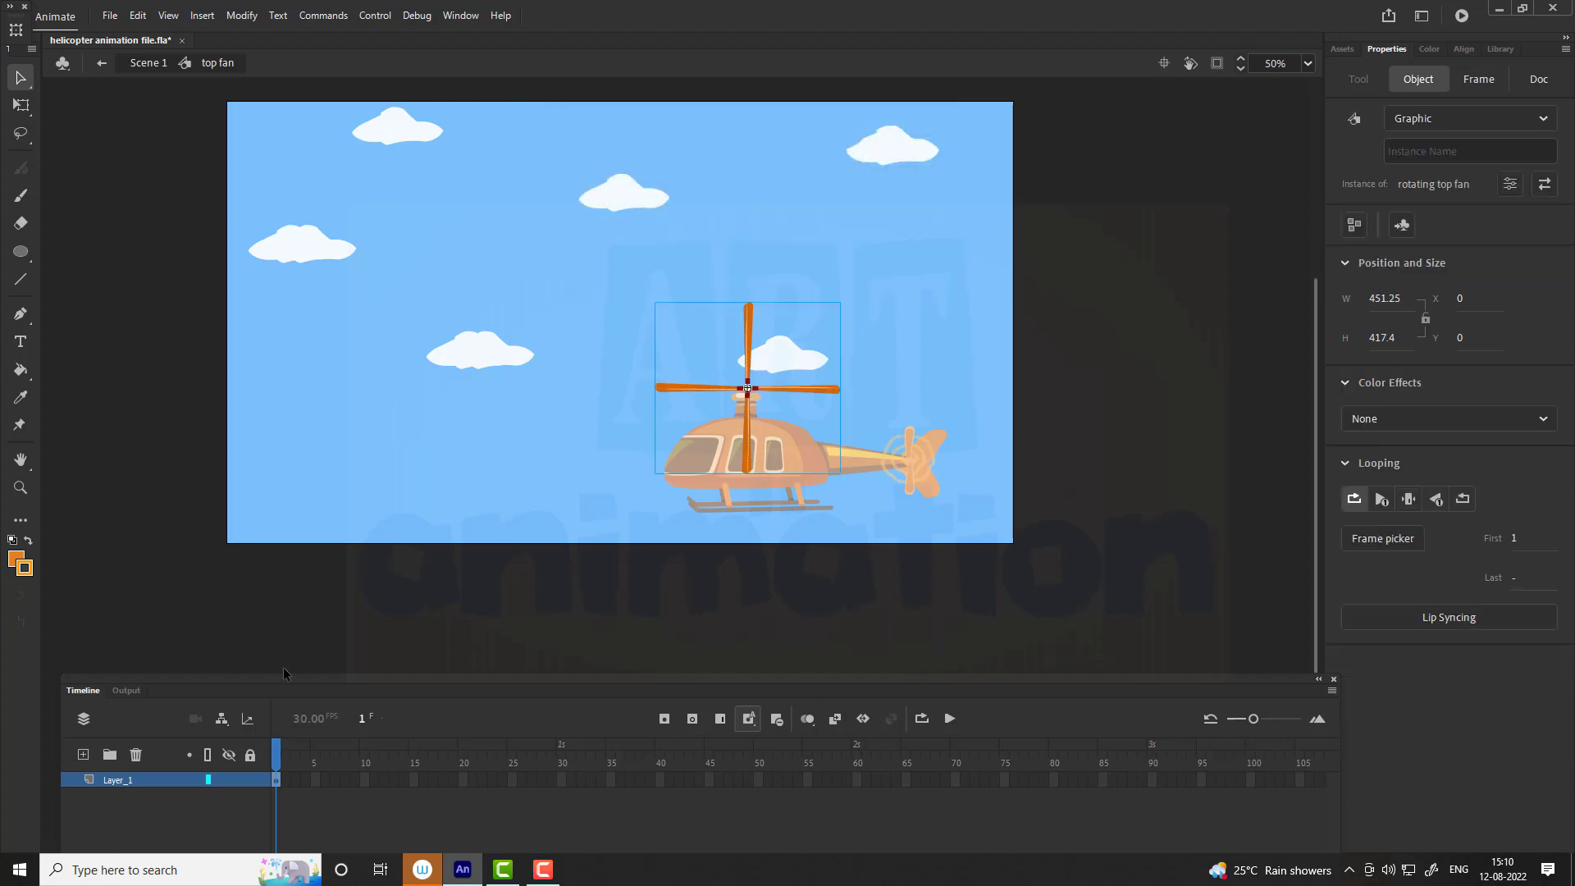
Step: Add a keyframe at frame 10 and rename Layer_1 to top_fan
click(366, 779)
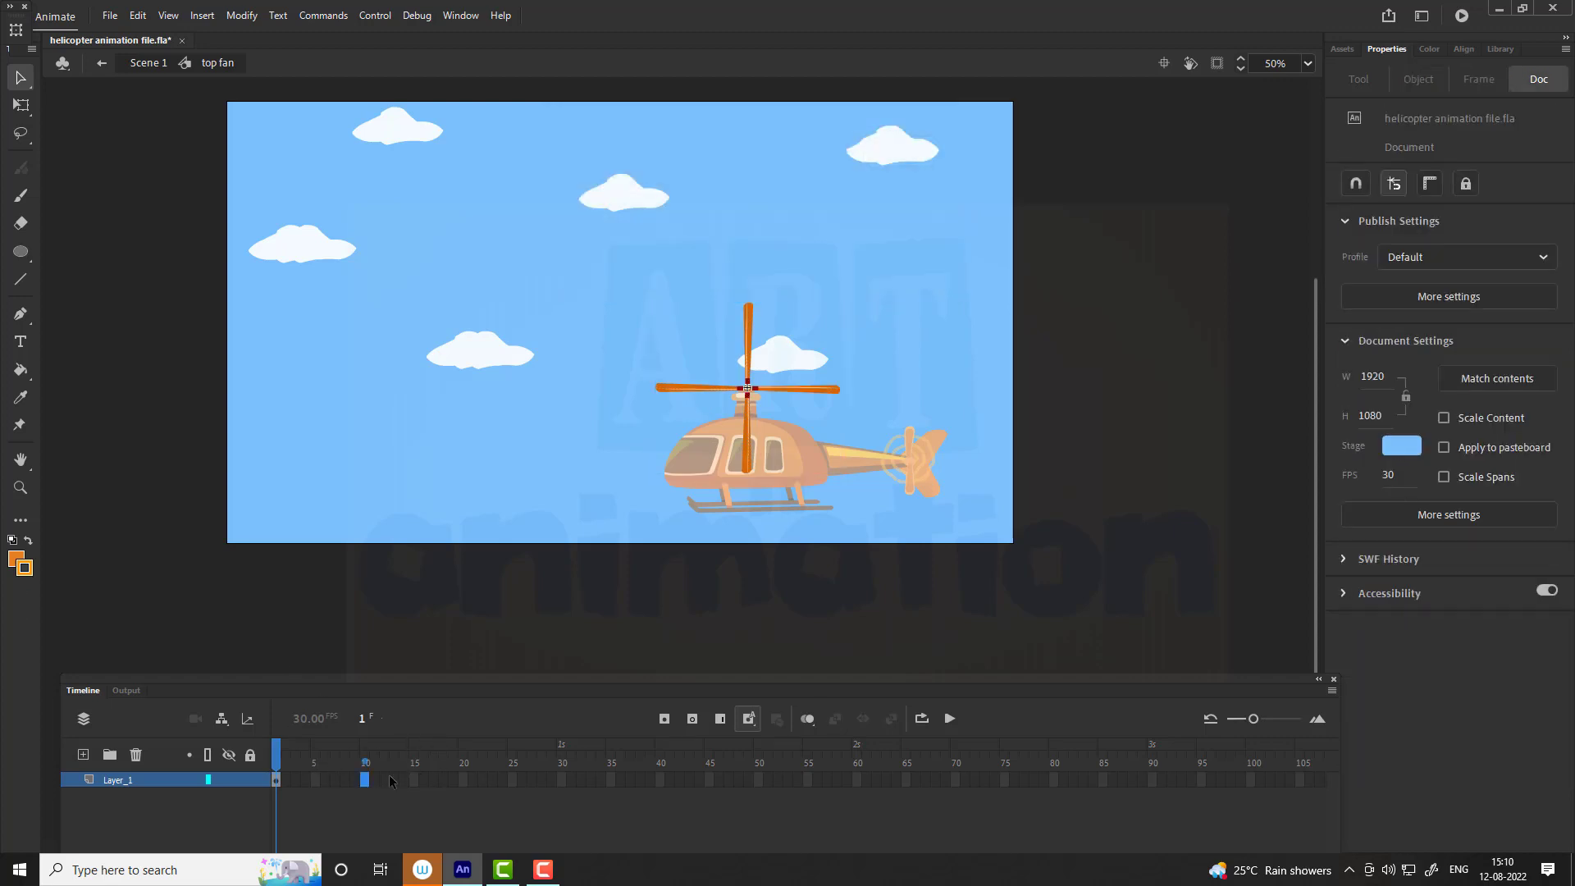
key(F6)
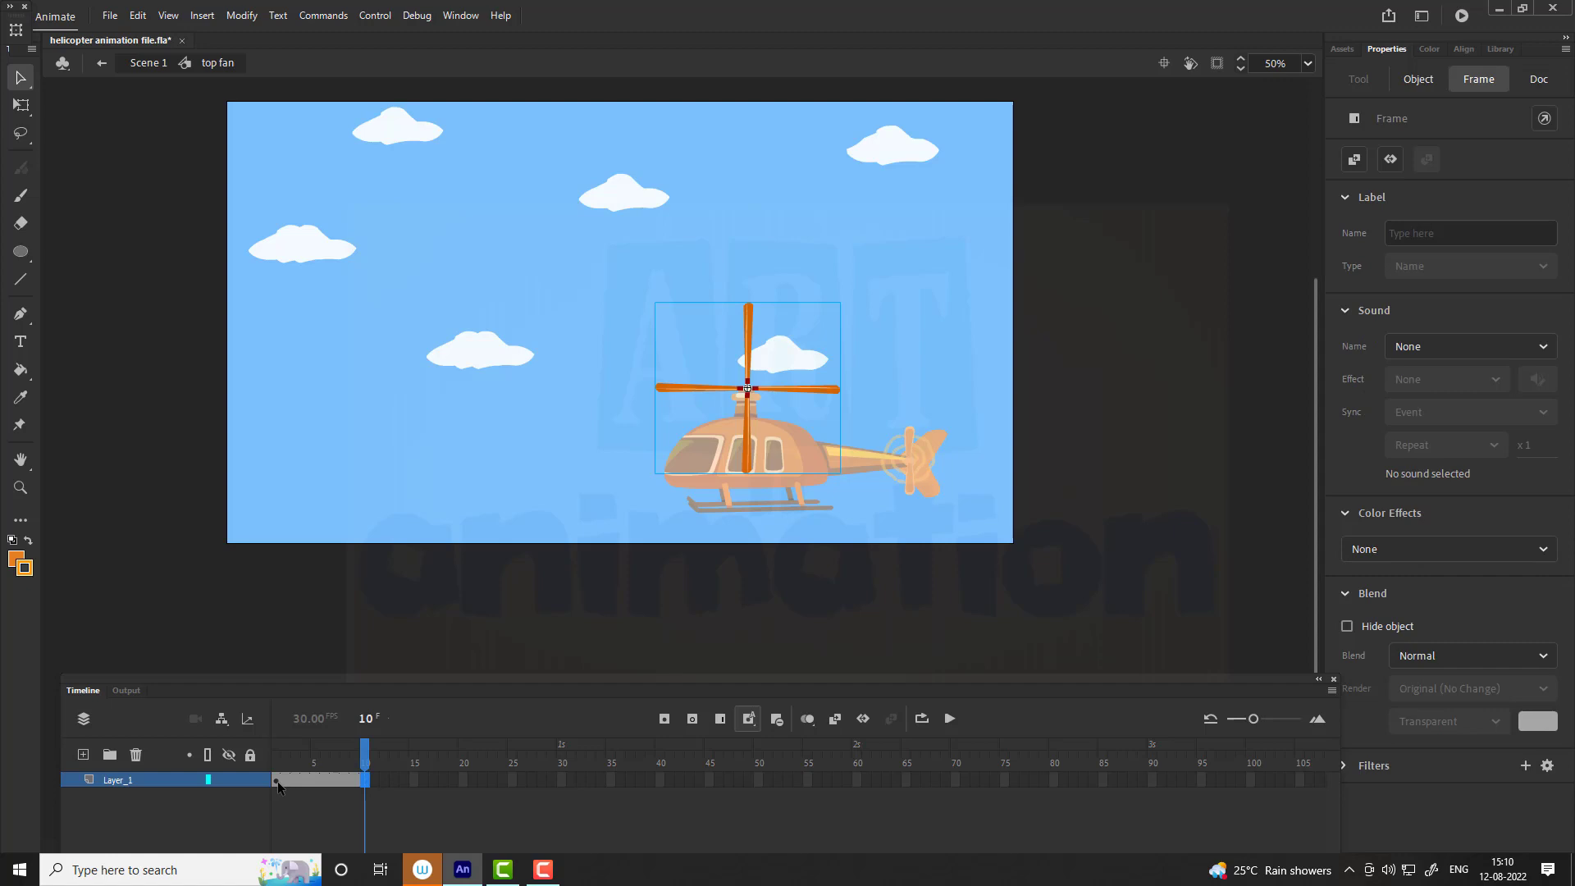
double_click(125, 780)
text(top)
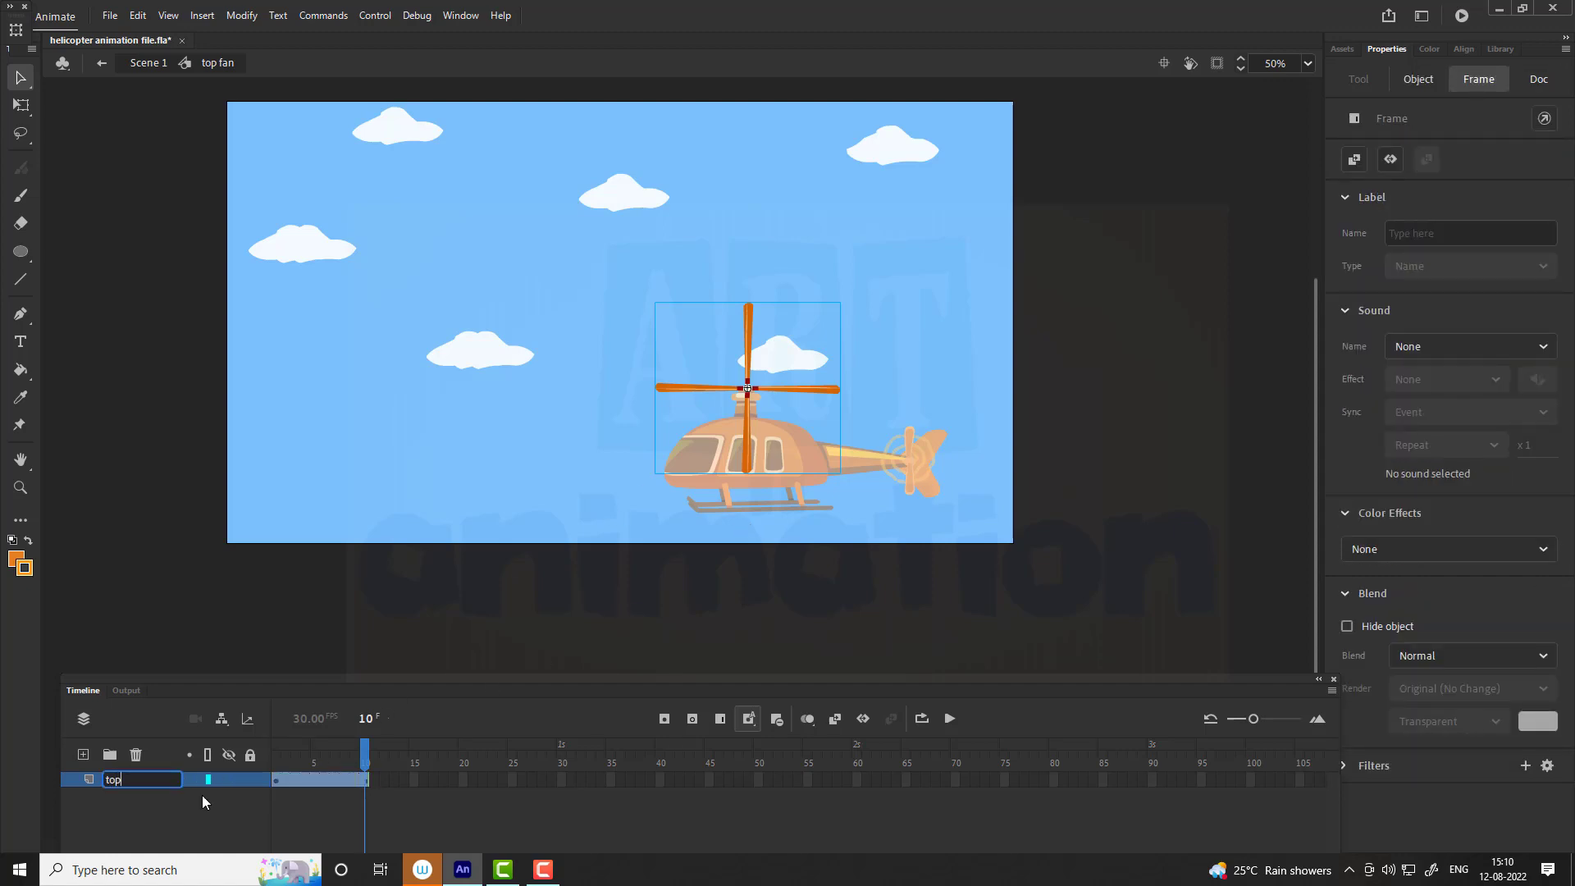
text(_fan)
key(Return)
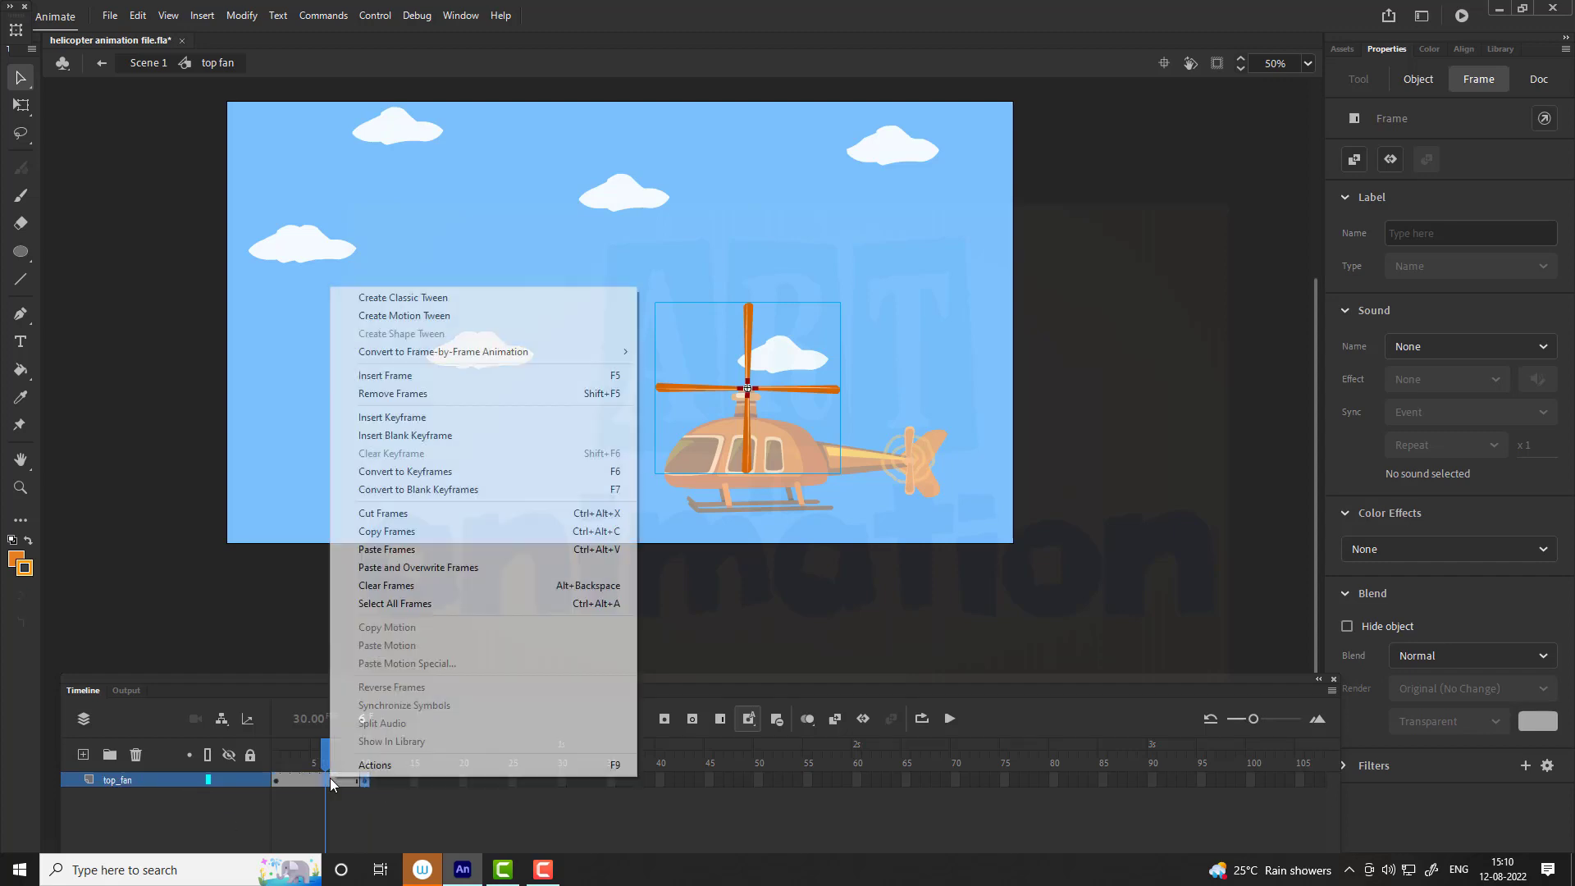
Step: Give the top fan a classic tween rotating clockwise 10 times and preview the spin
click(402, 297)
key(shift+comma)
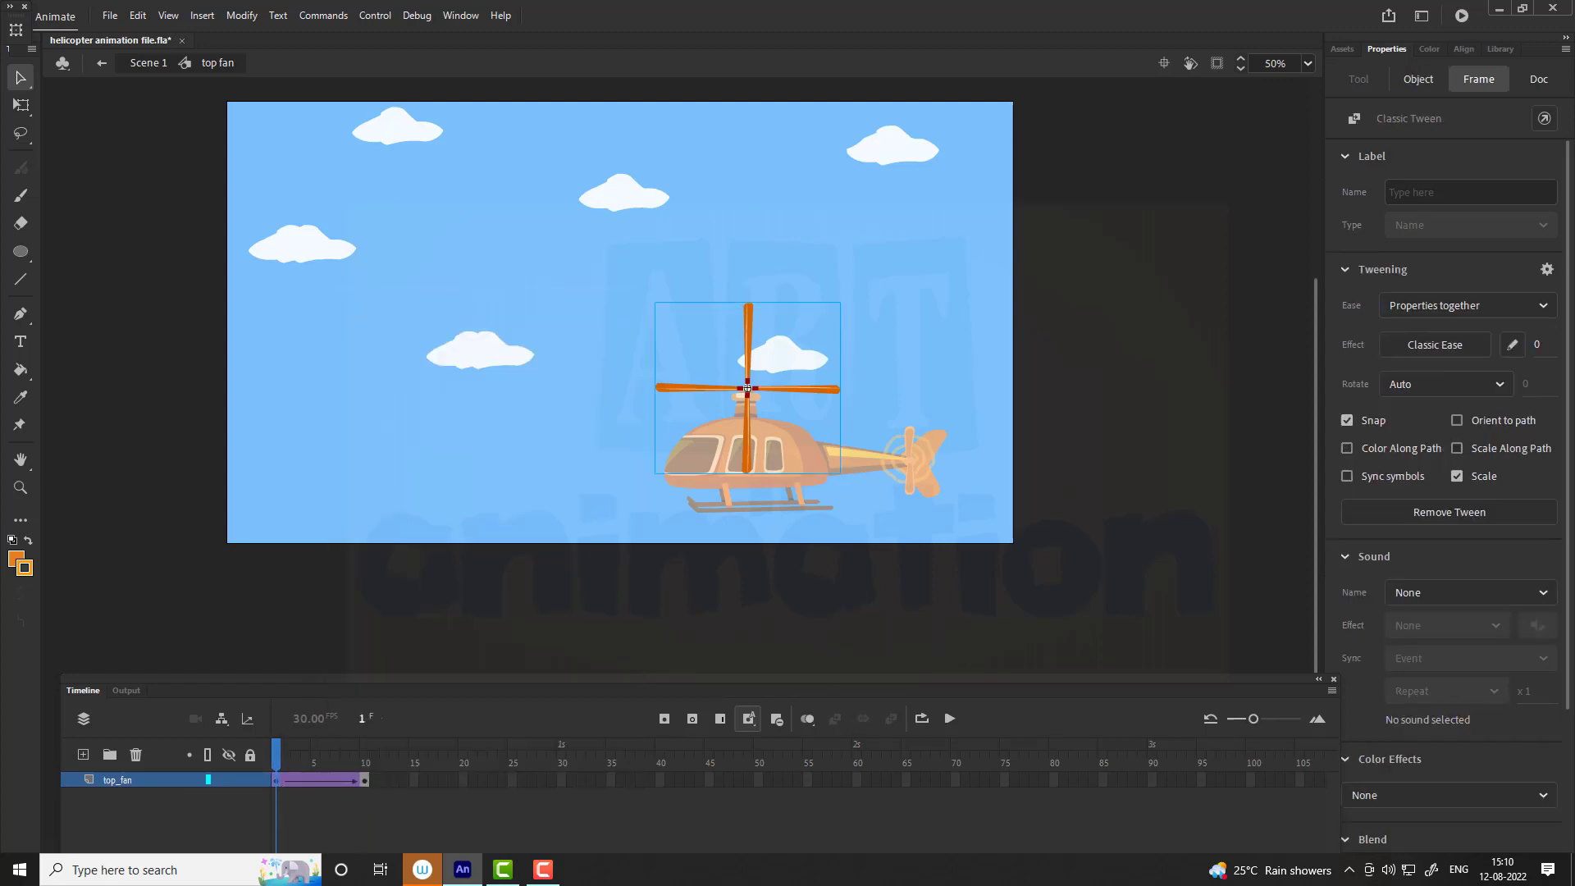
click(1444, 384)
click(1443, 465)
key(Return)
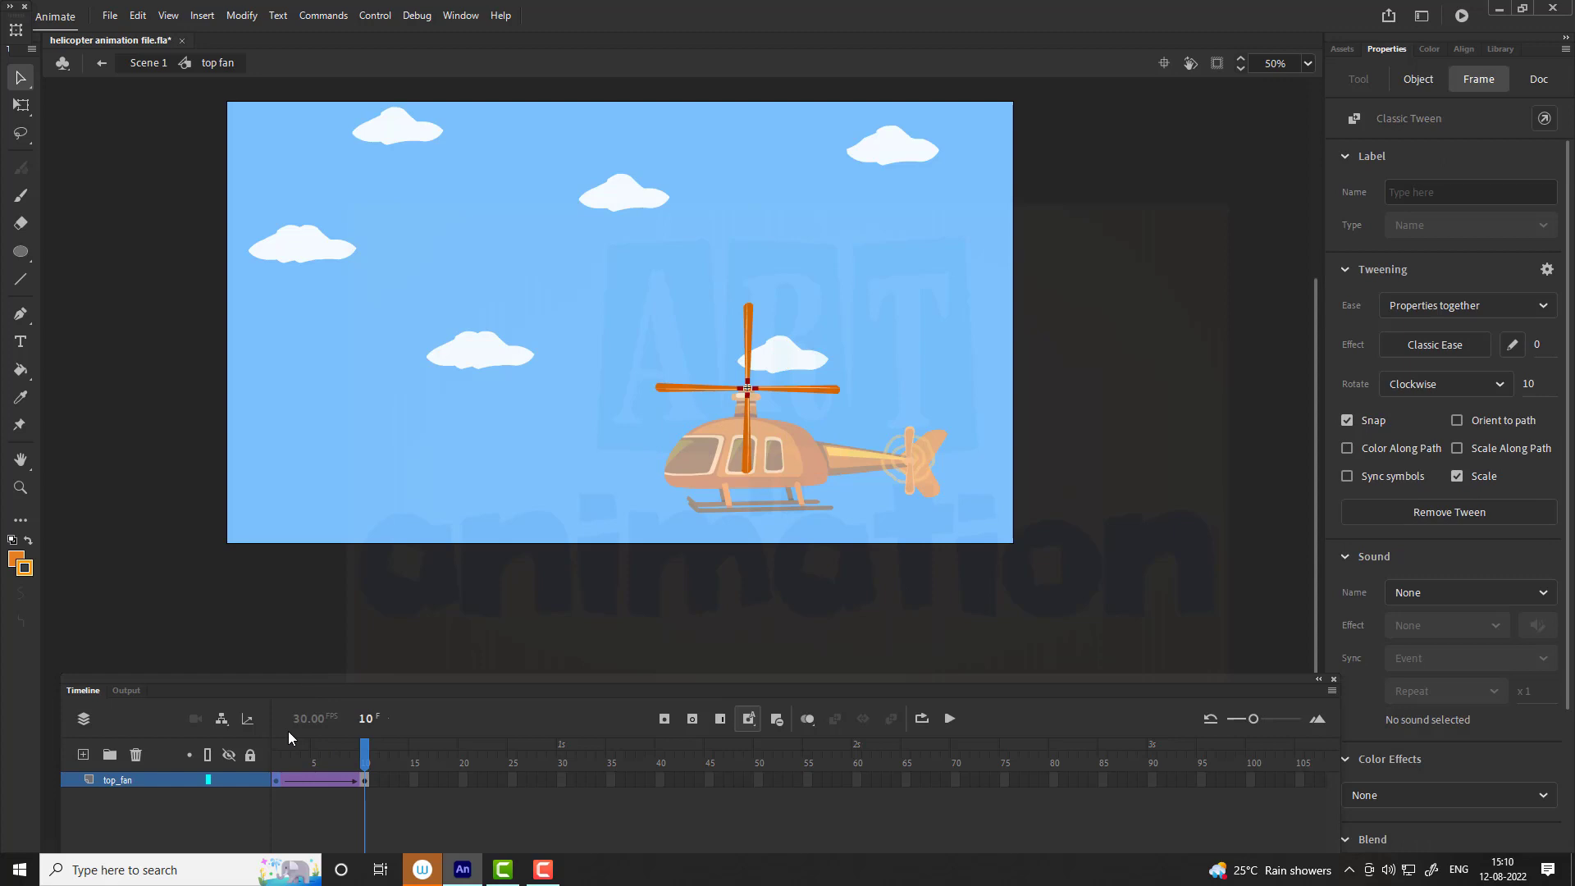
click(346, 757)
key(Return)
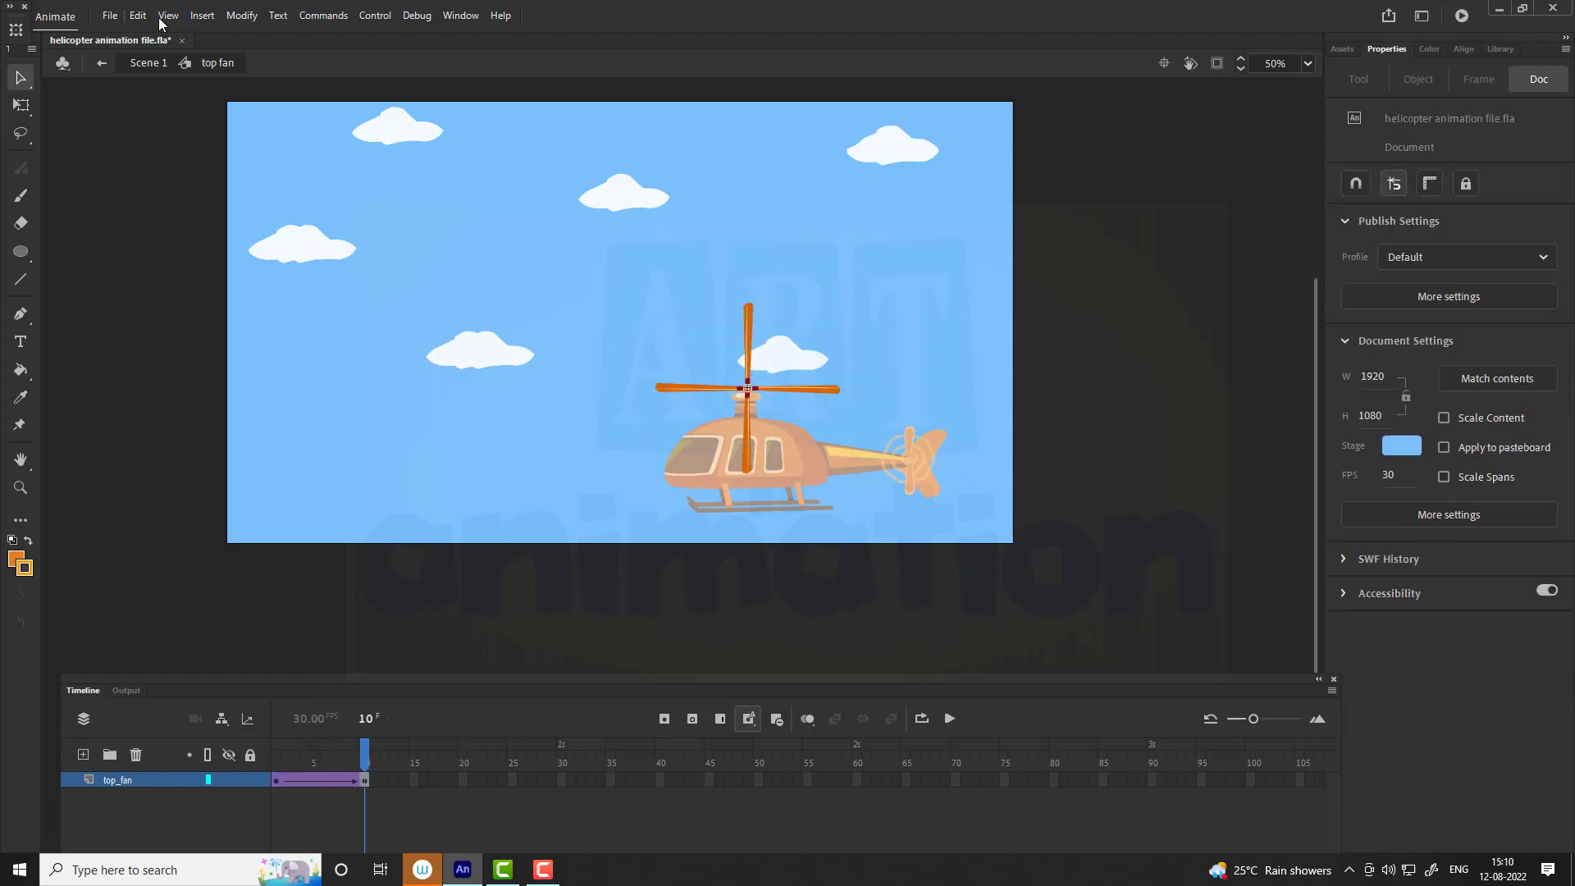
Step: Unlock tale_fan and copy the fan_shadow layer from the tail fan symbol
click(148, 64)
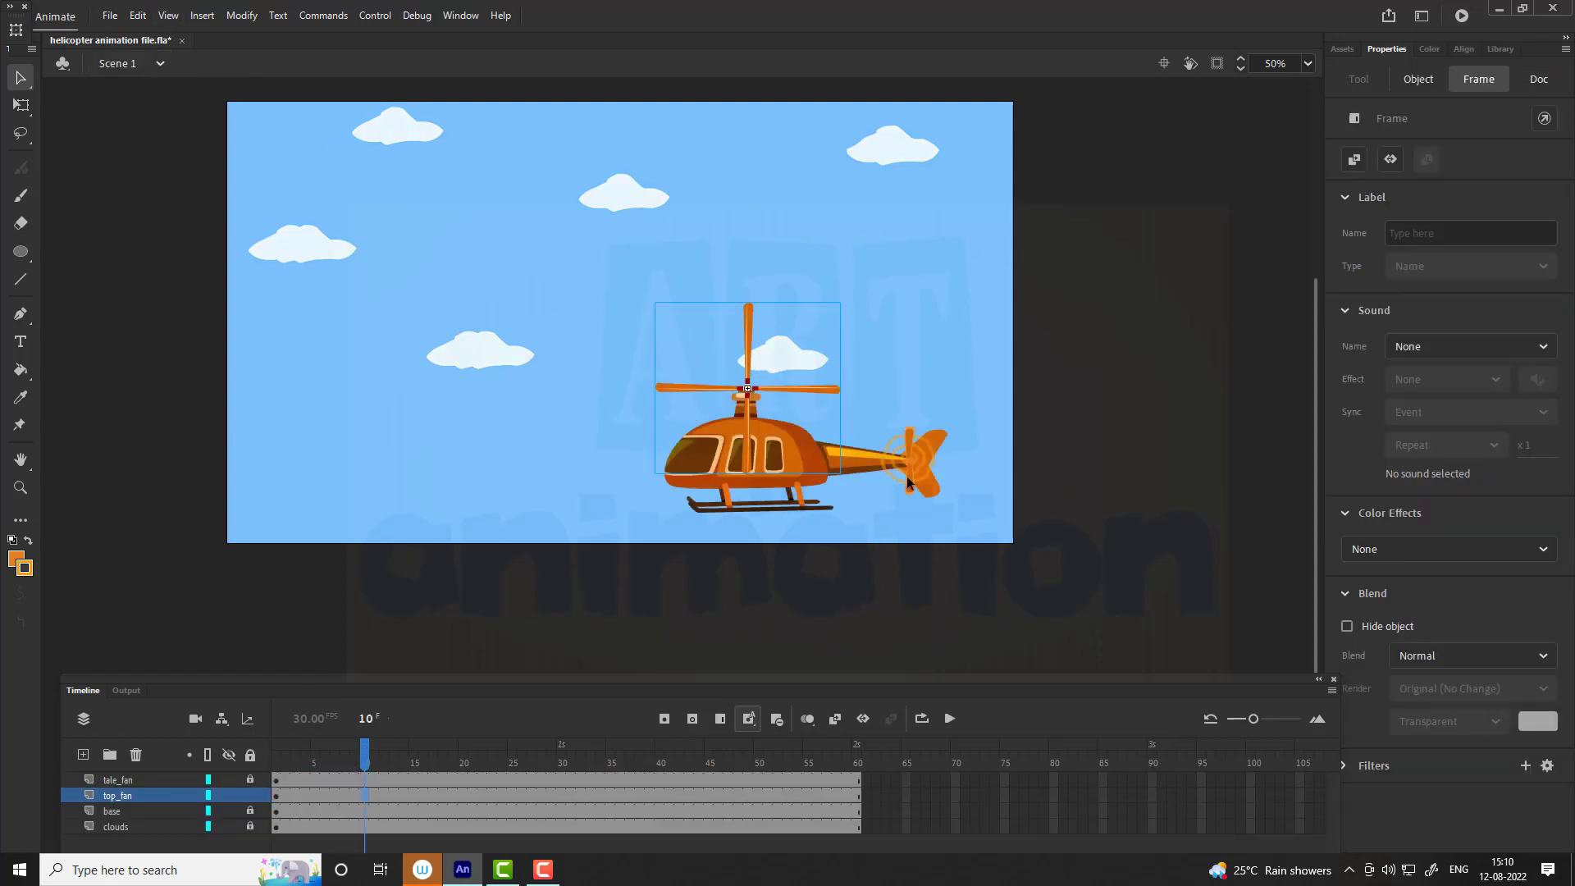
click(898, 478)
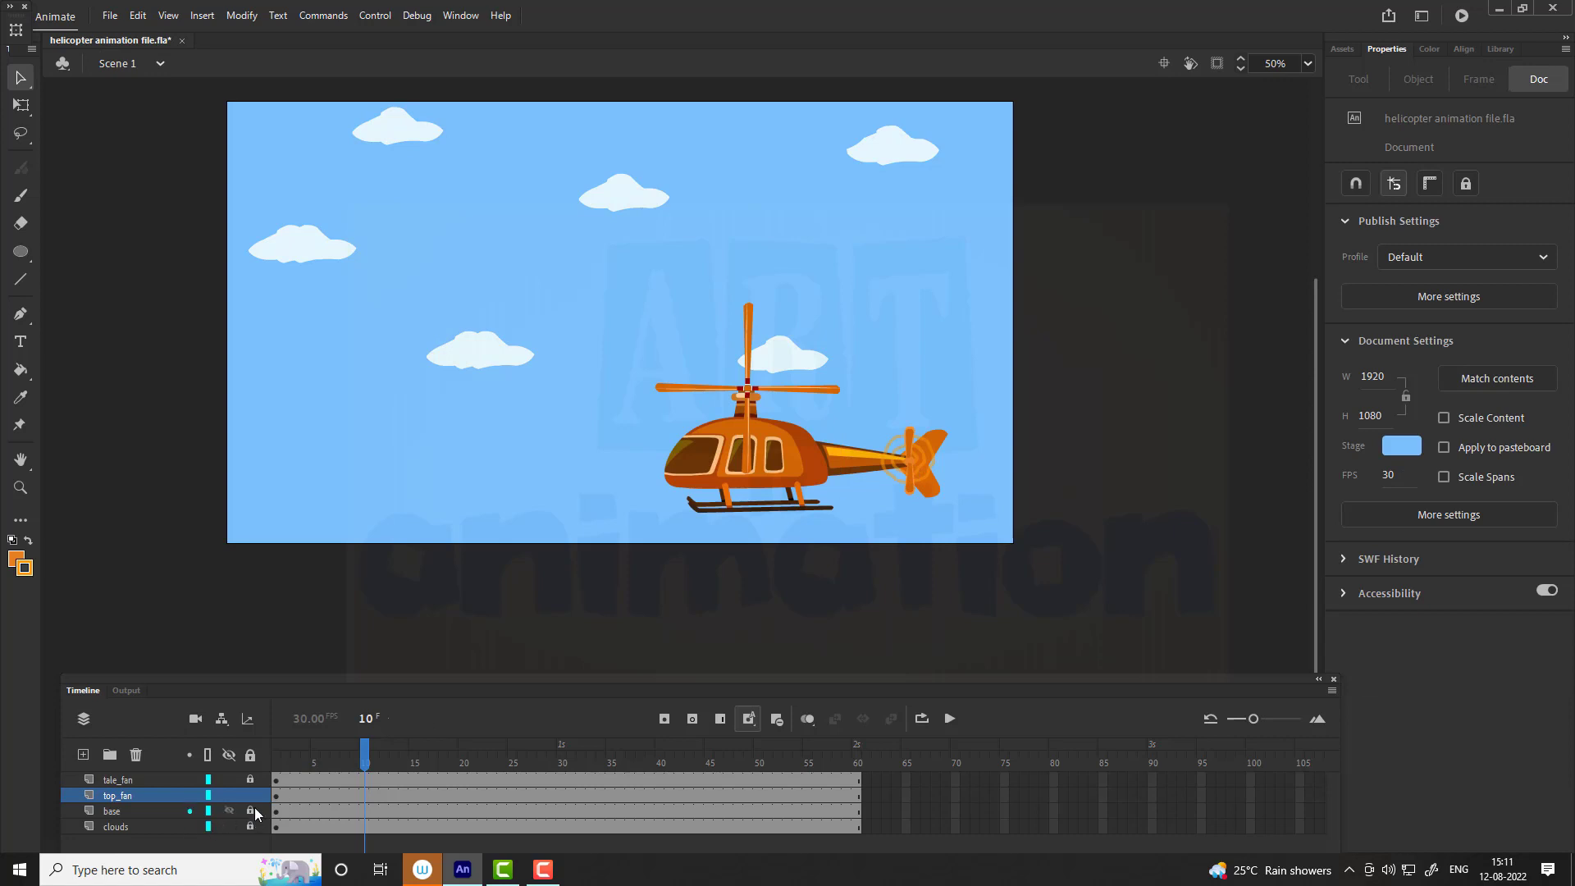
click(250, 780)
double_click(891, 471)
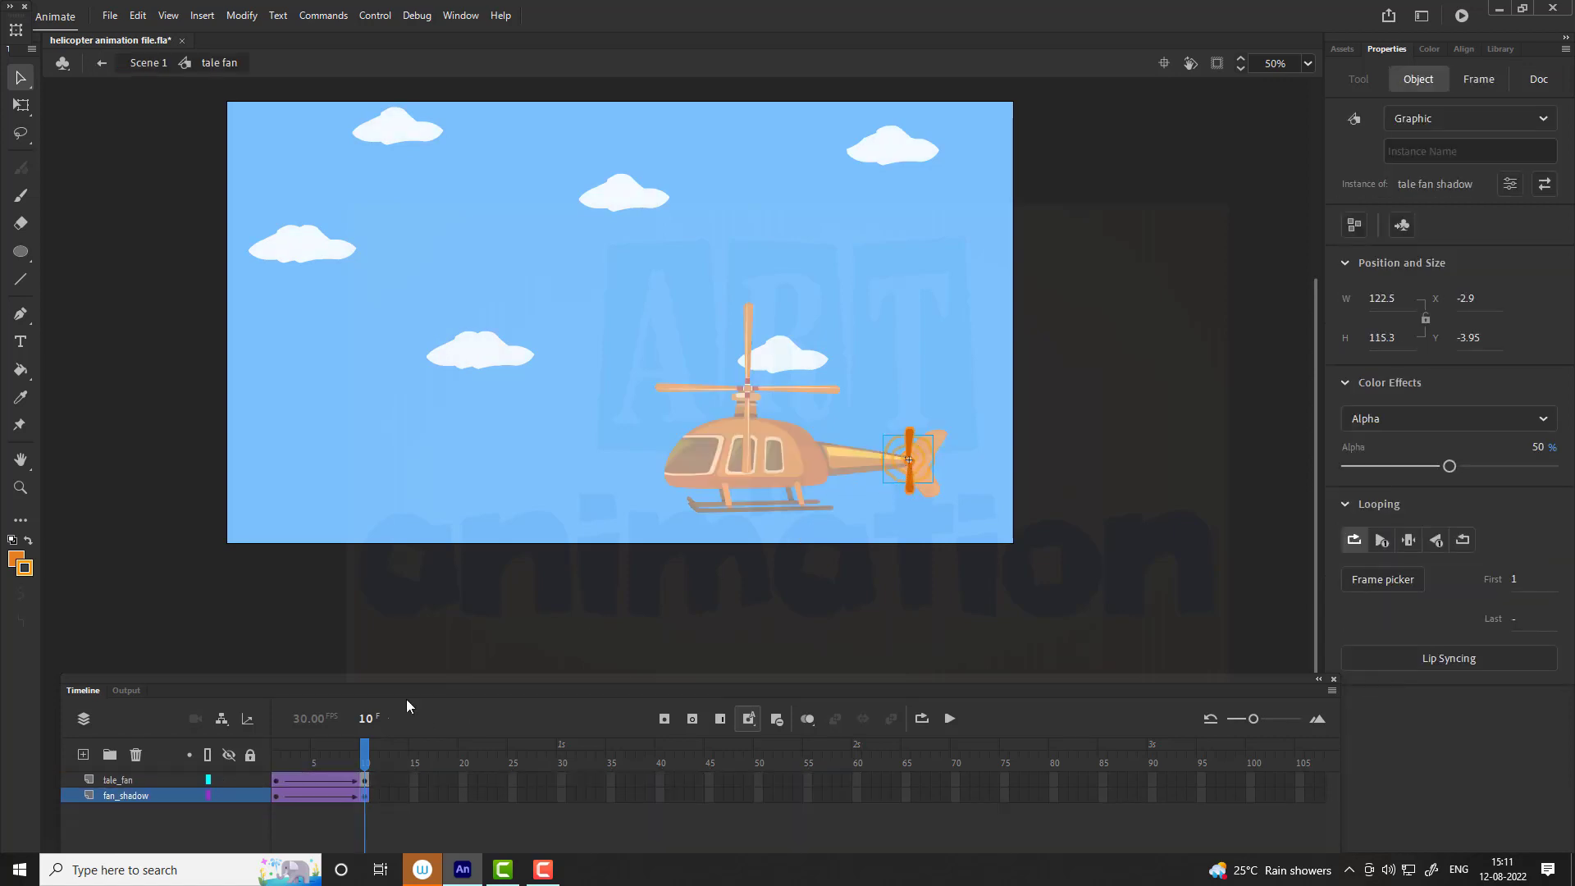
right_click(151, 794)
click(205, 482)
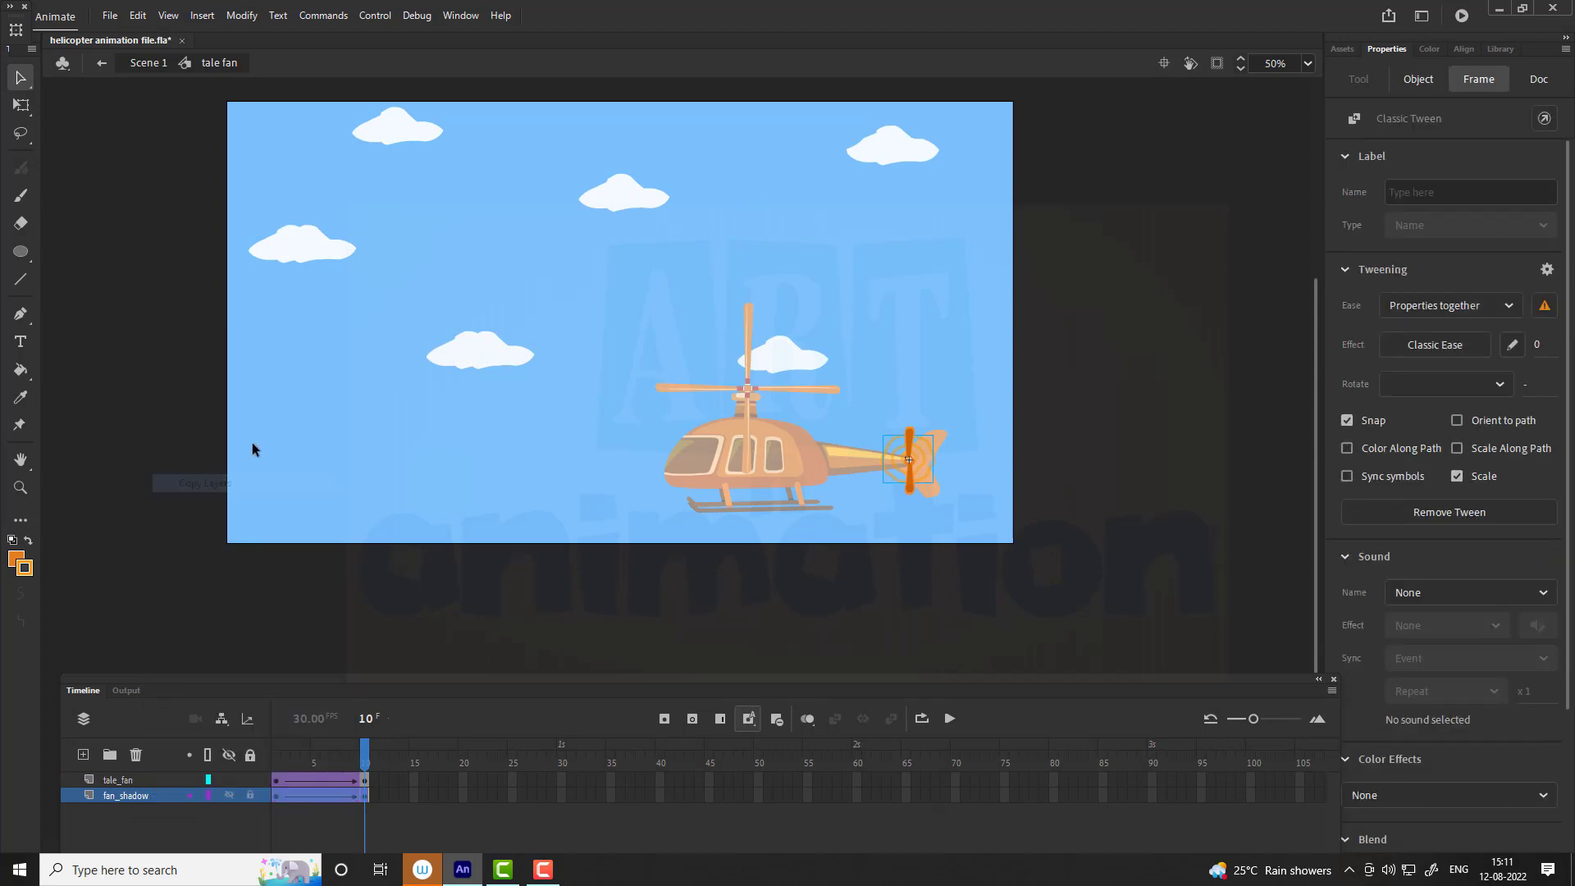
Step: Paste fan_shadow into the top fan symbol, beneath the top_fan layer
double_click(296, 245)
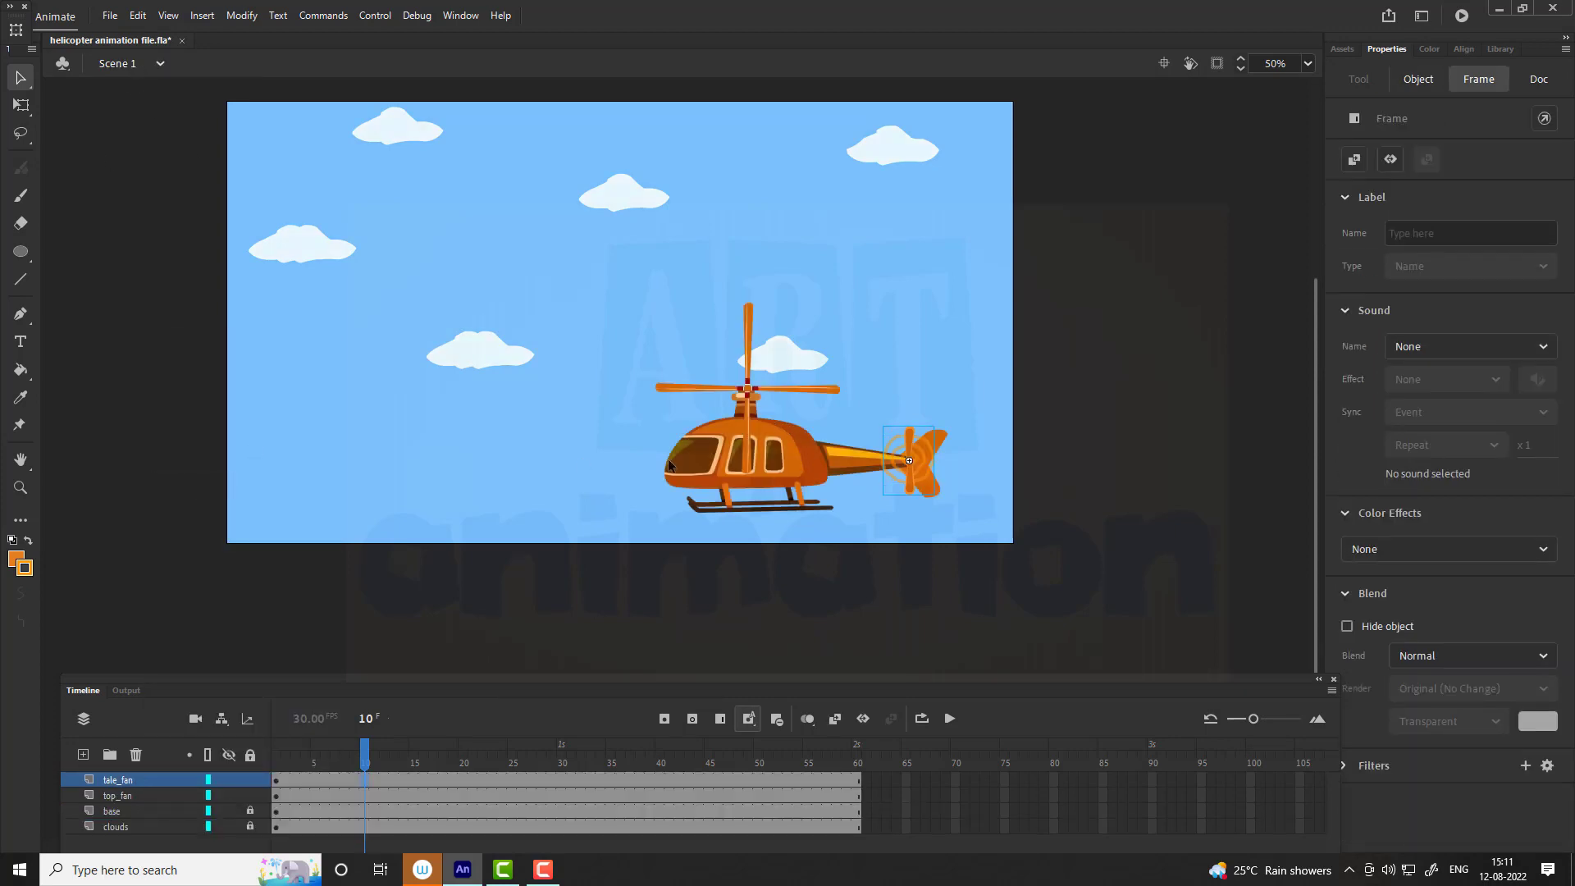
double_click(743, 396)
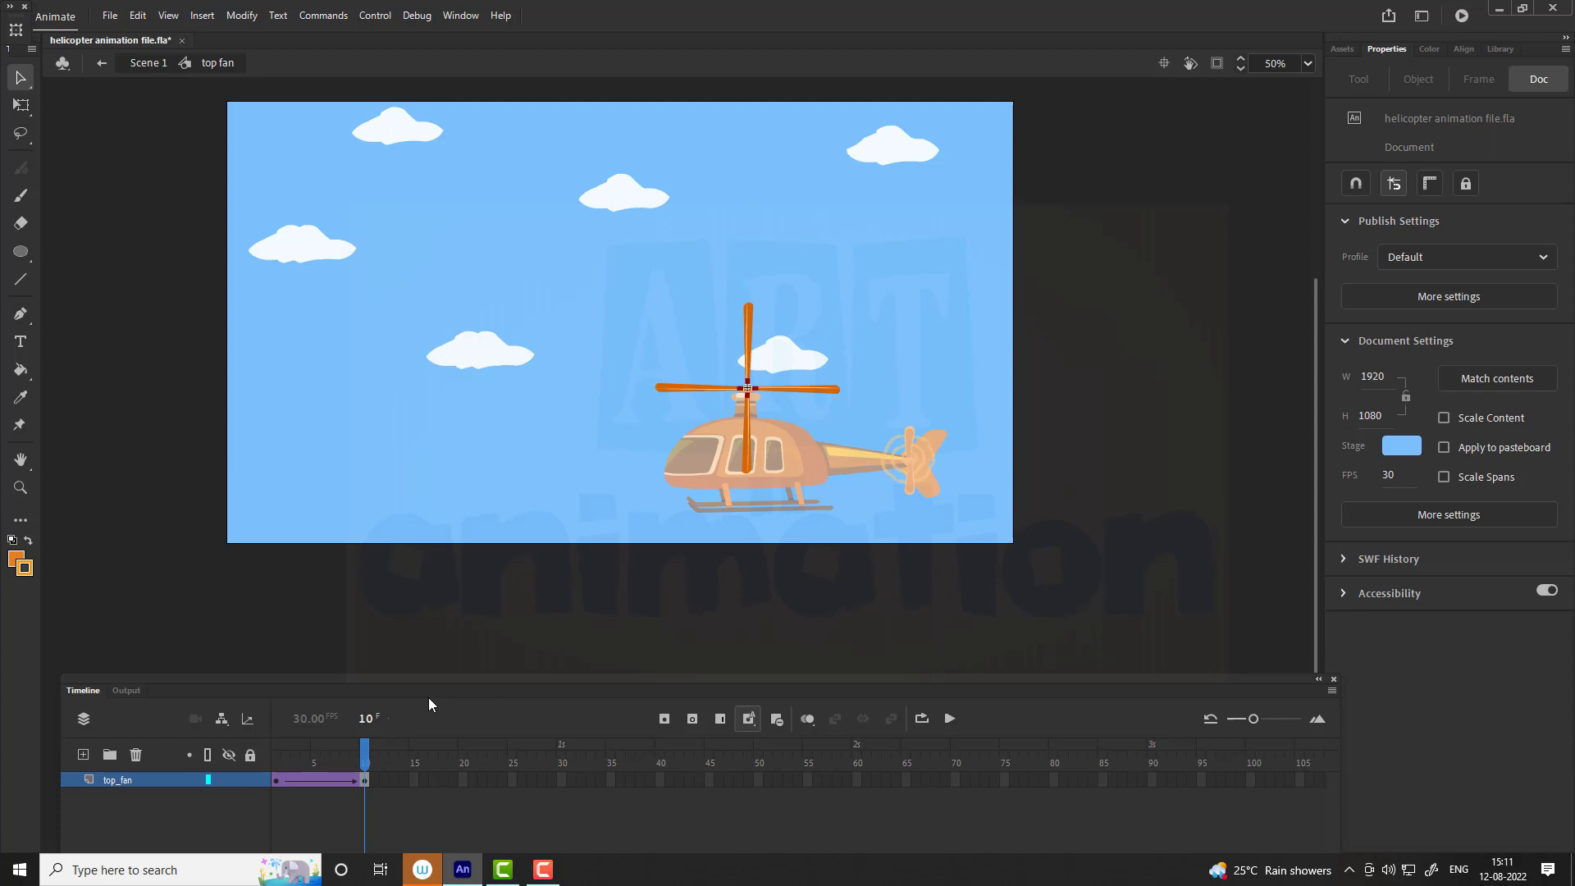
right_click(150, 776)
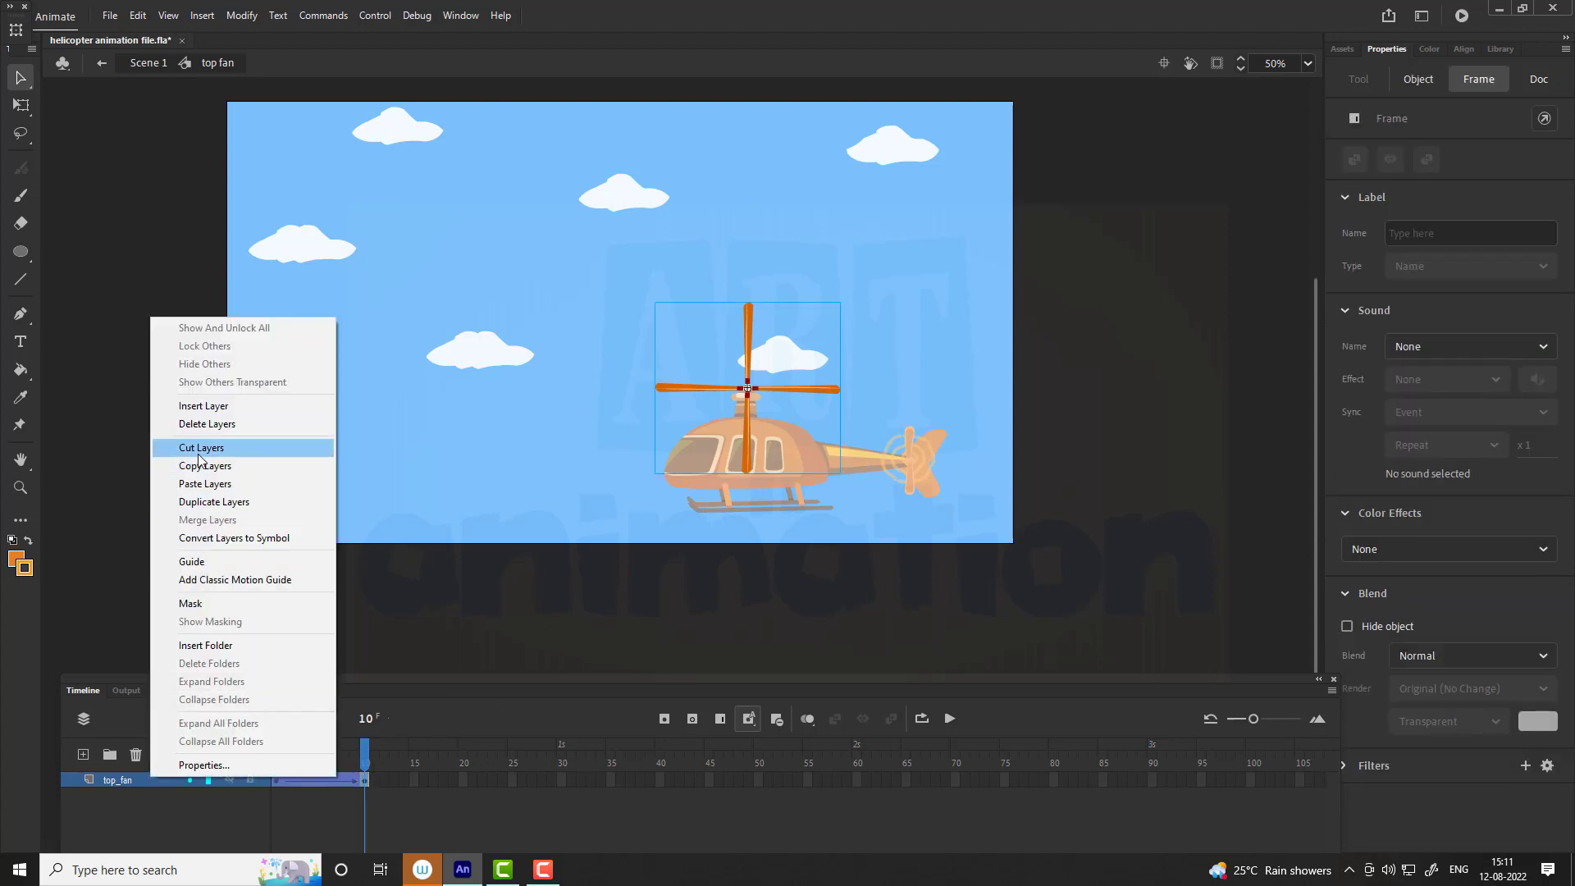
click(206, 484)
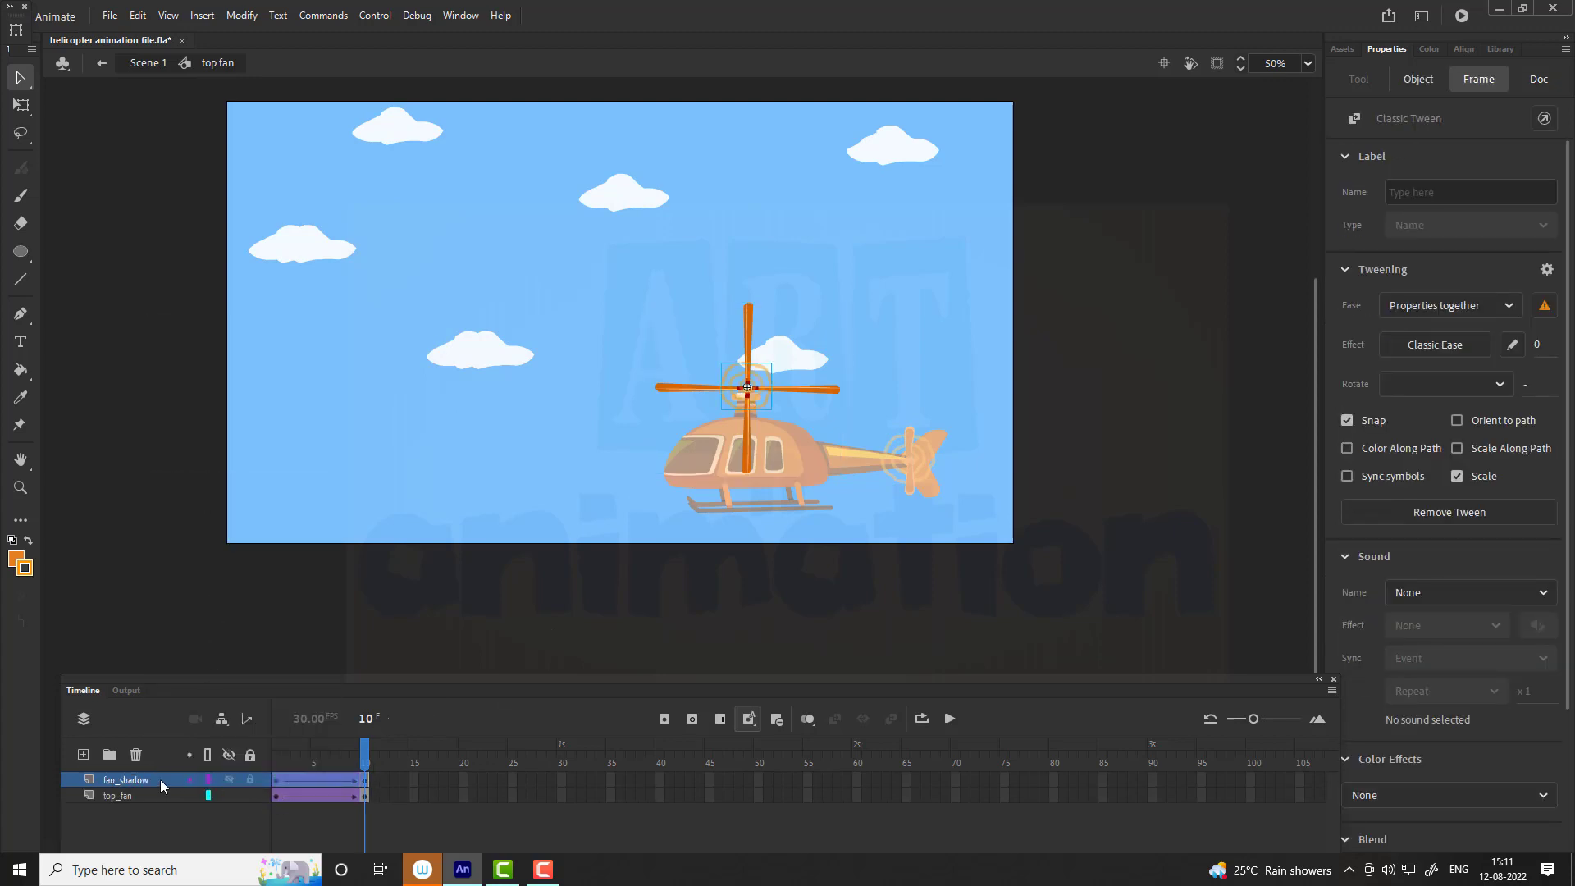
drag(160, 779, 160, 810)
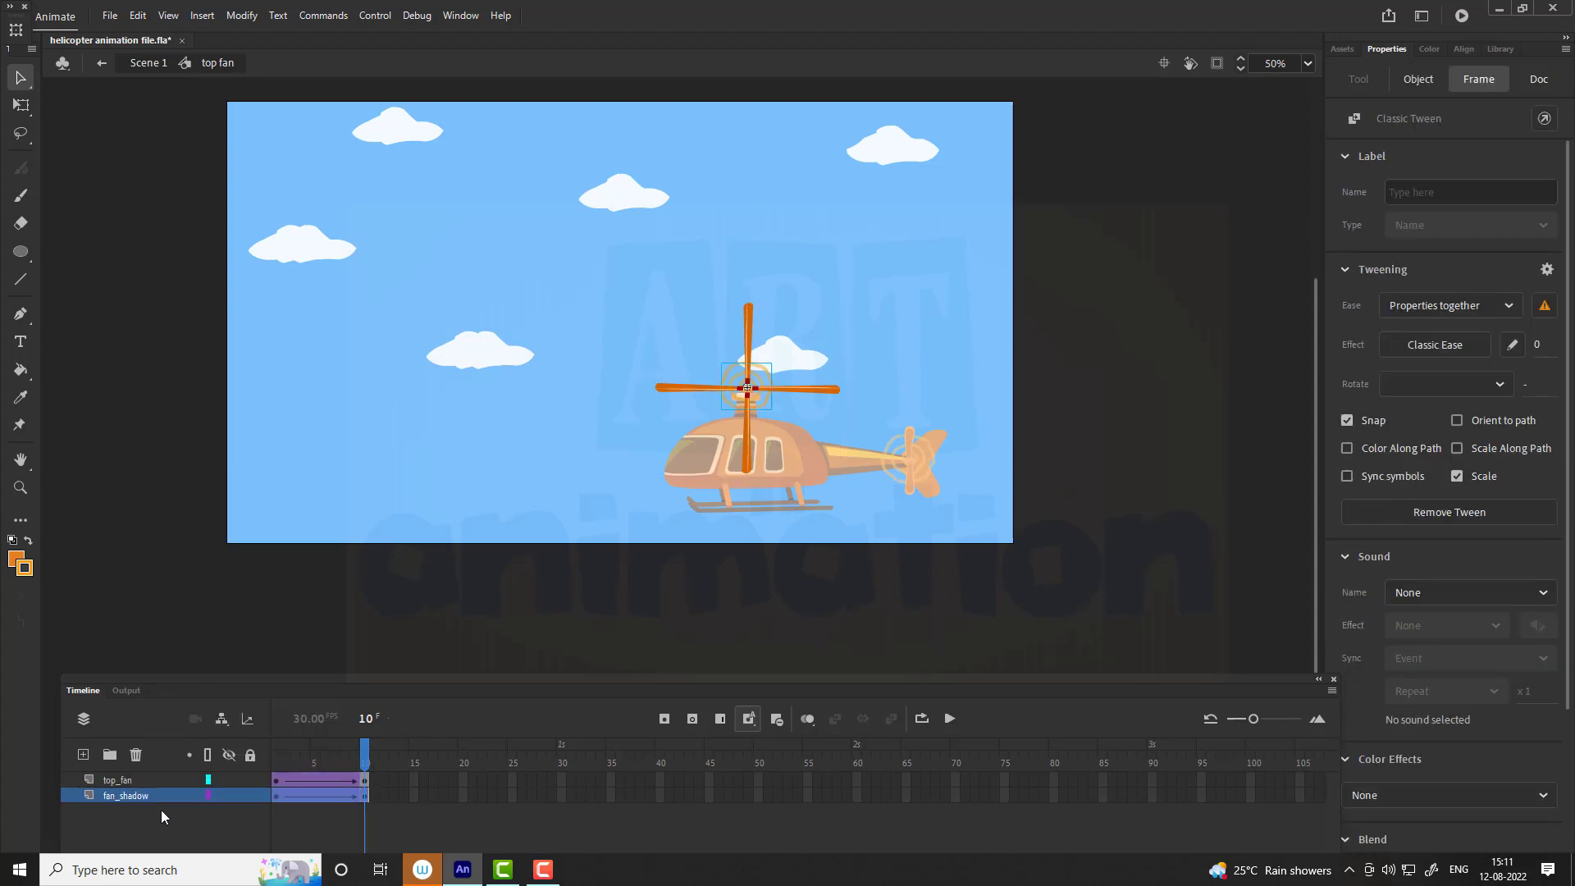
Step: Clear fan_shadow's frame-10 keyframe and remove its classic tween
click(282, 797)
click(362, 795)
right_click(363, 795)
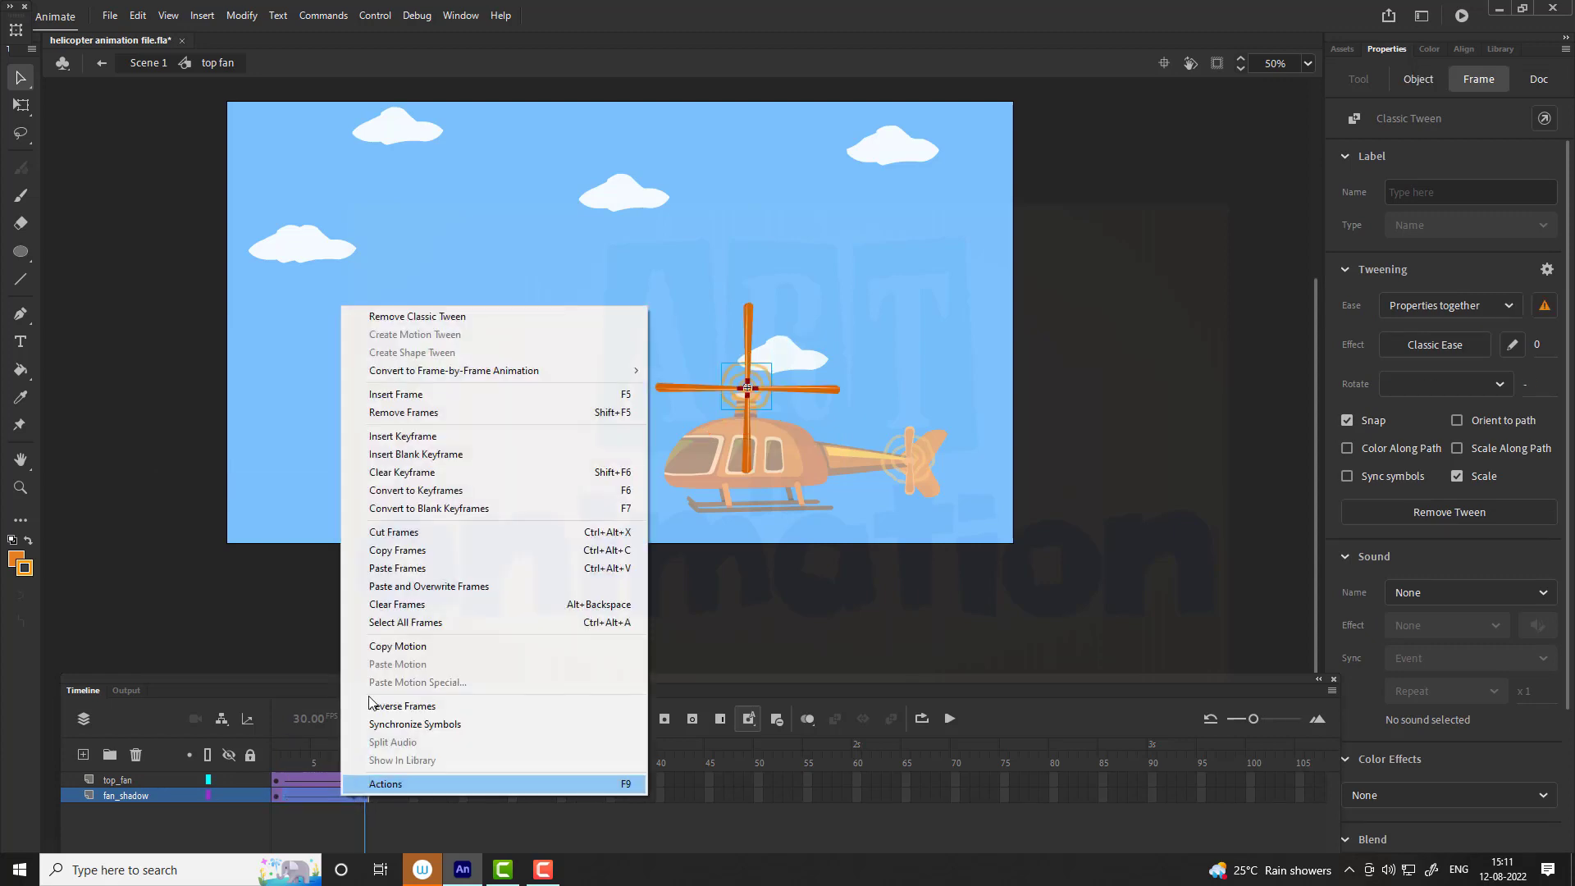
click(399, 472)
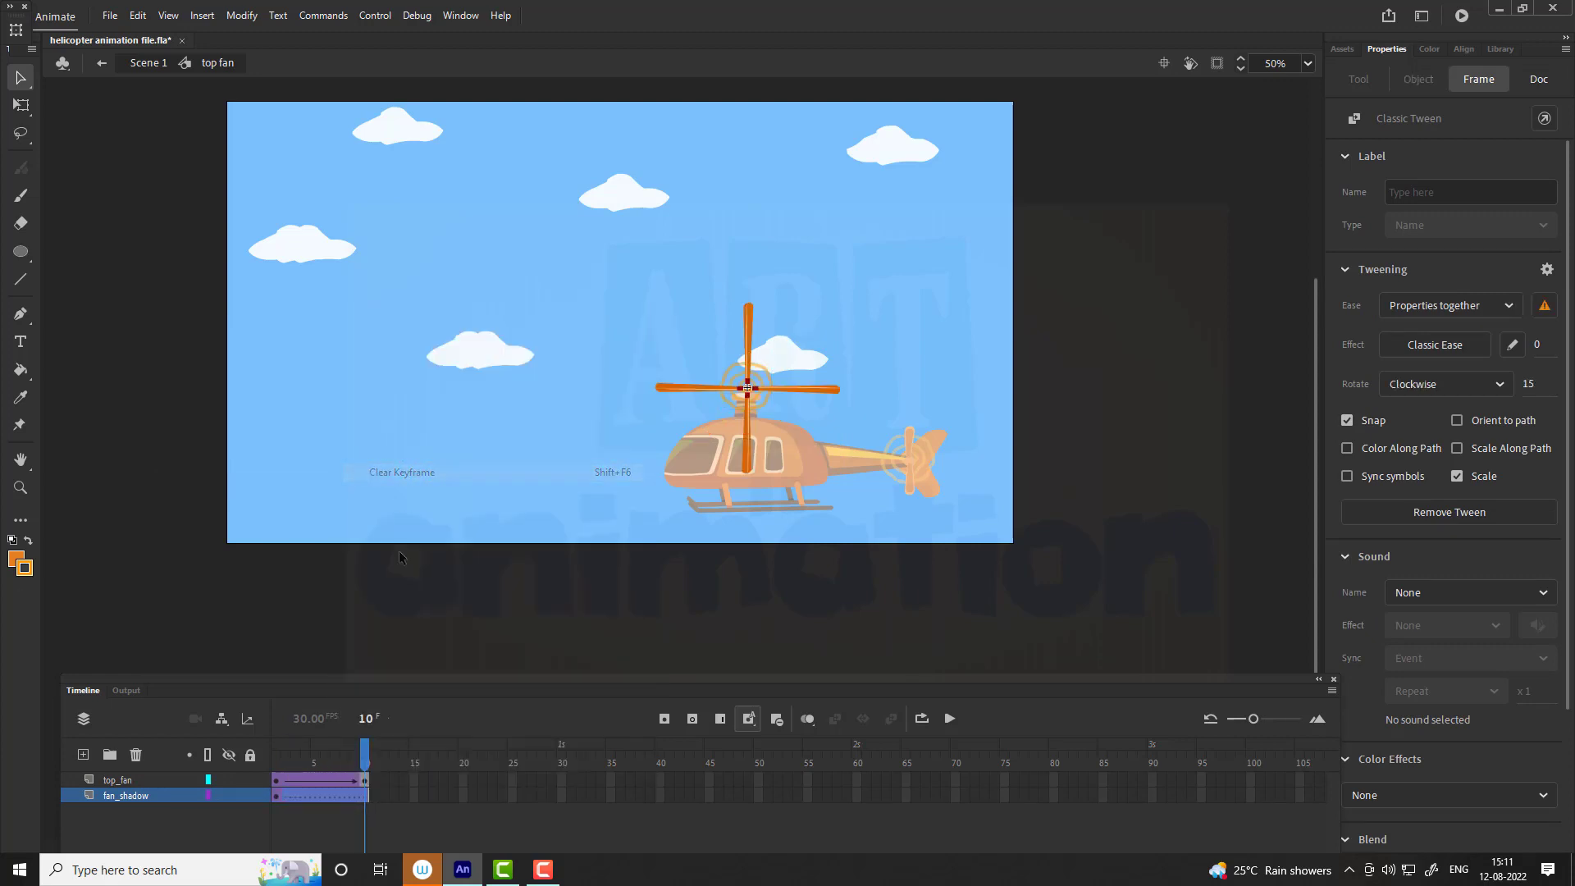
right_click(315, 800)
click(447, 317)
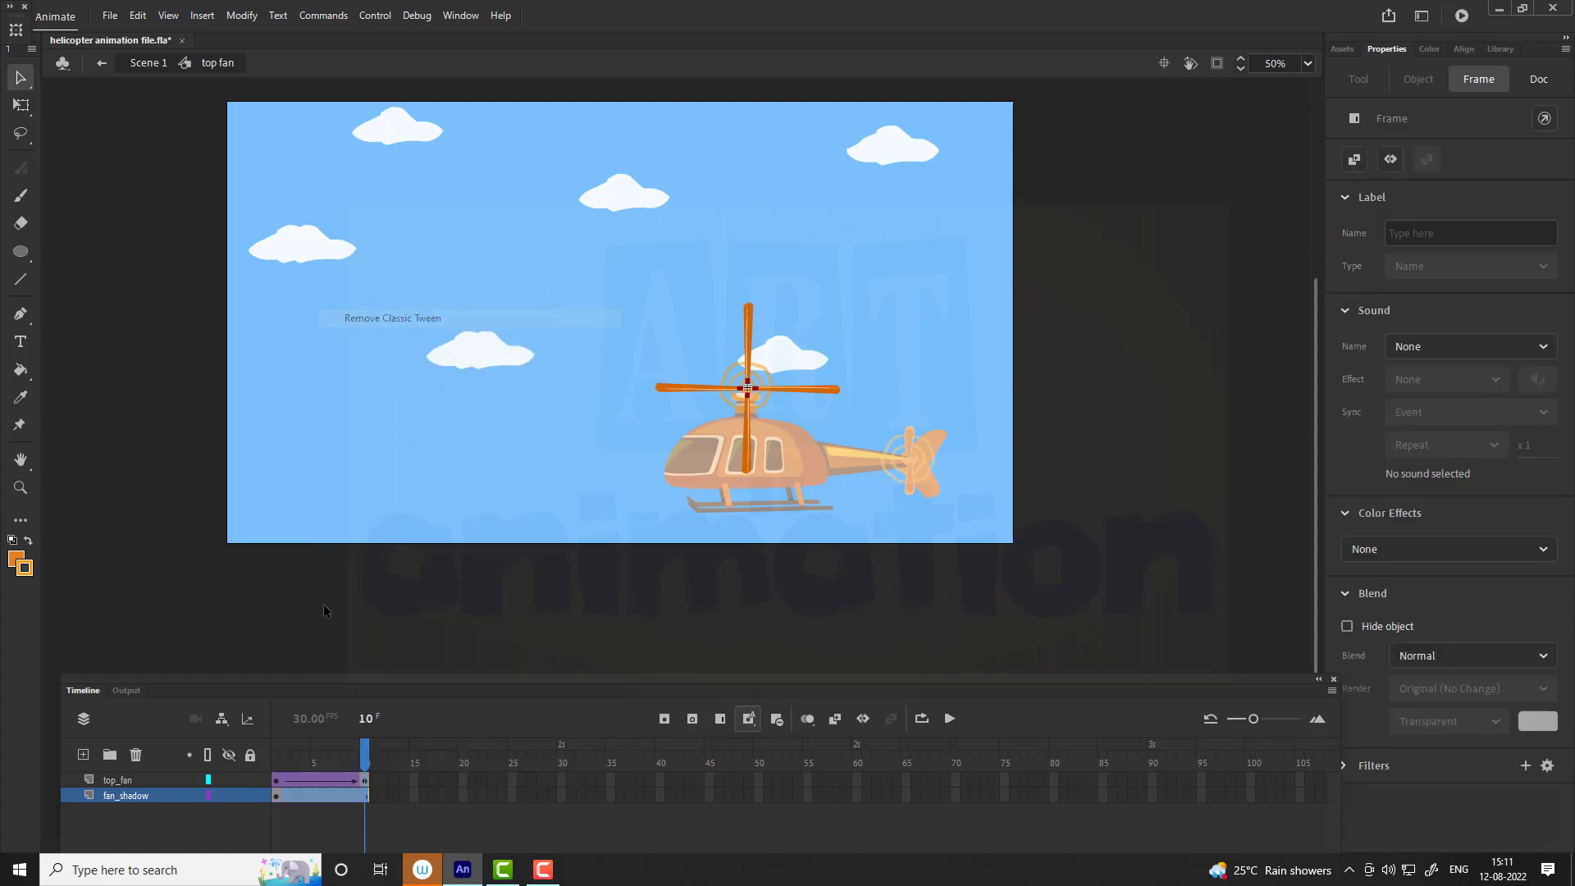
Step: Duplicate the fan shadow symbol as a new symbol named 'top fan shadow'
click(275, 800)
key(ctrl+=)
click(691, 499)
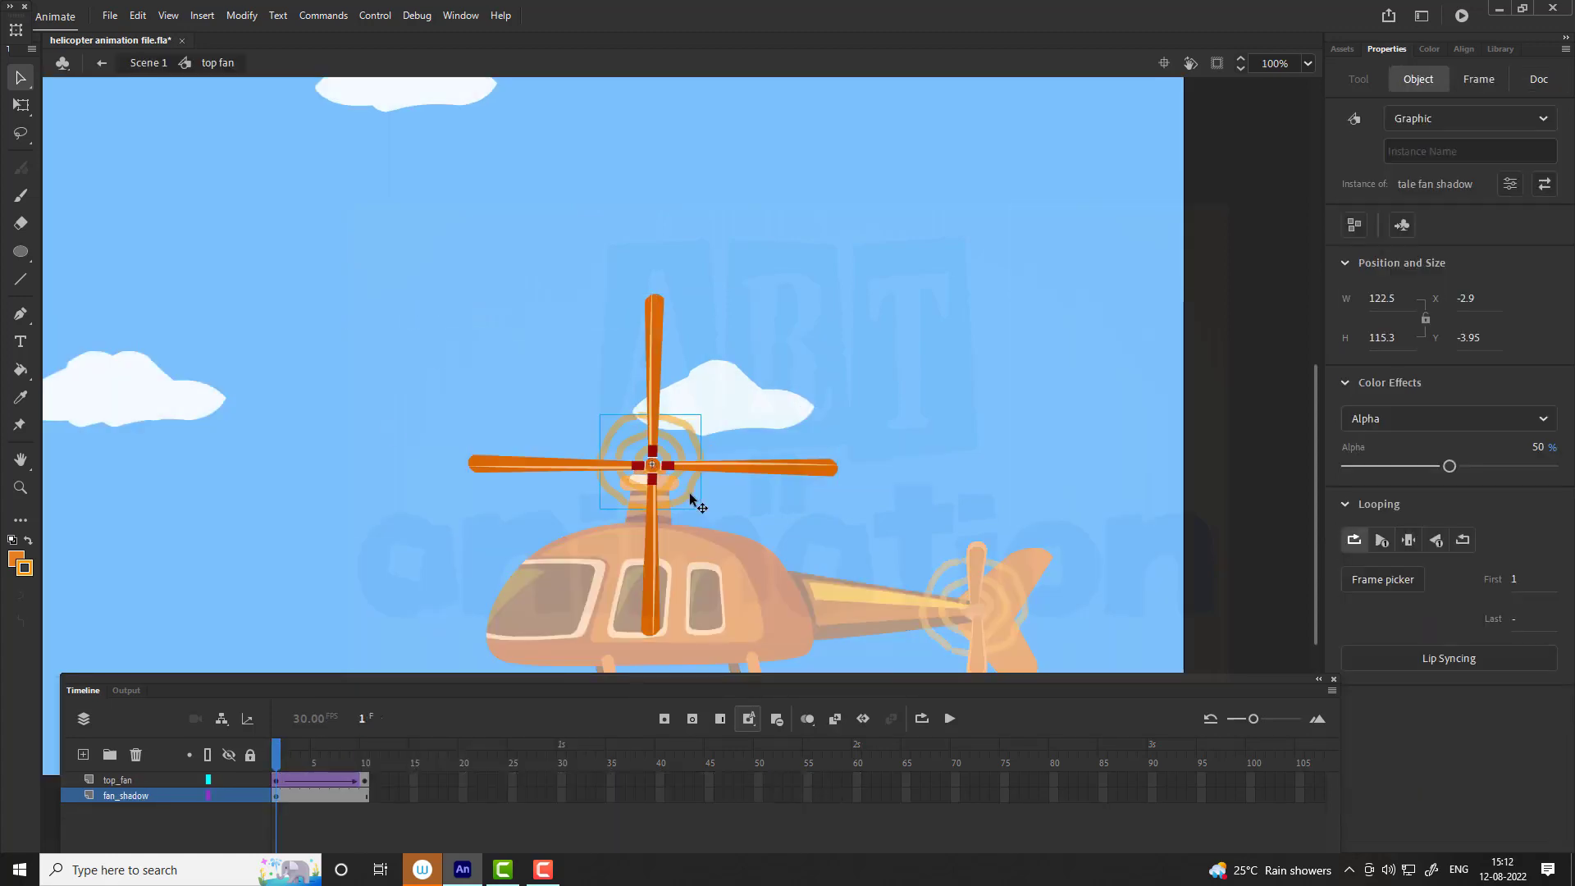
right_click(692, 499)
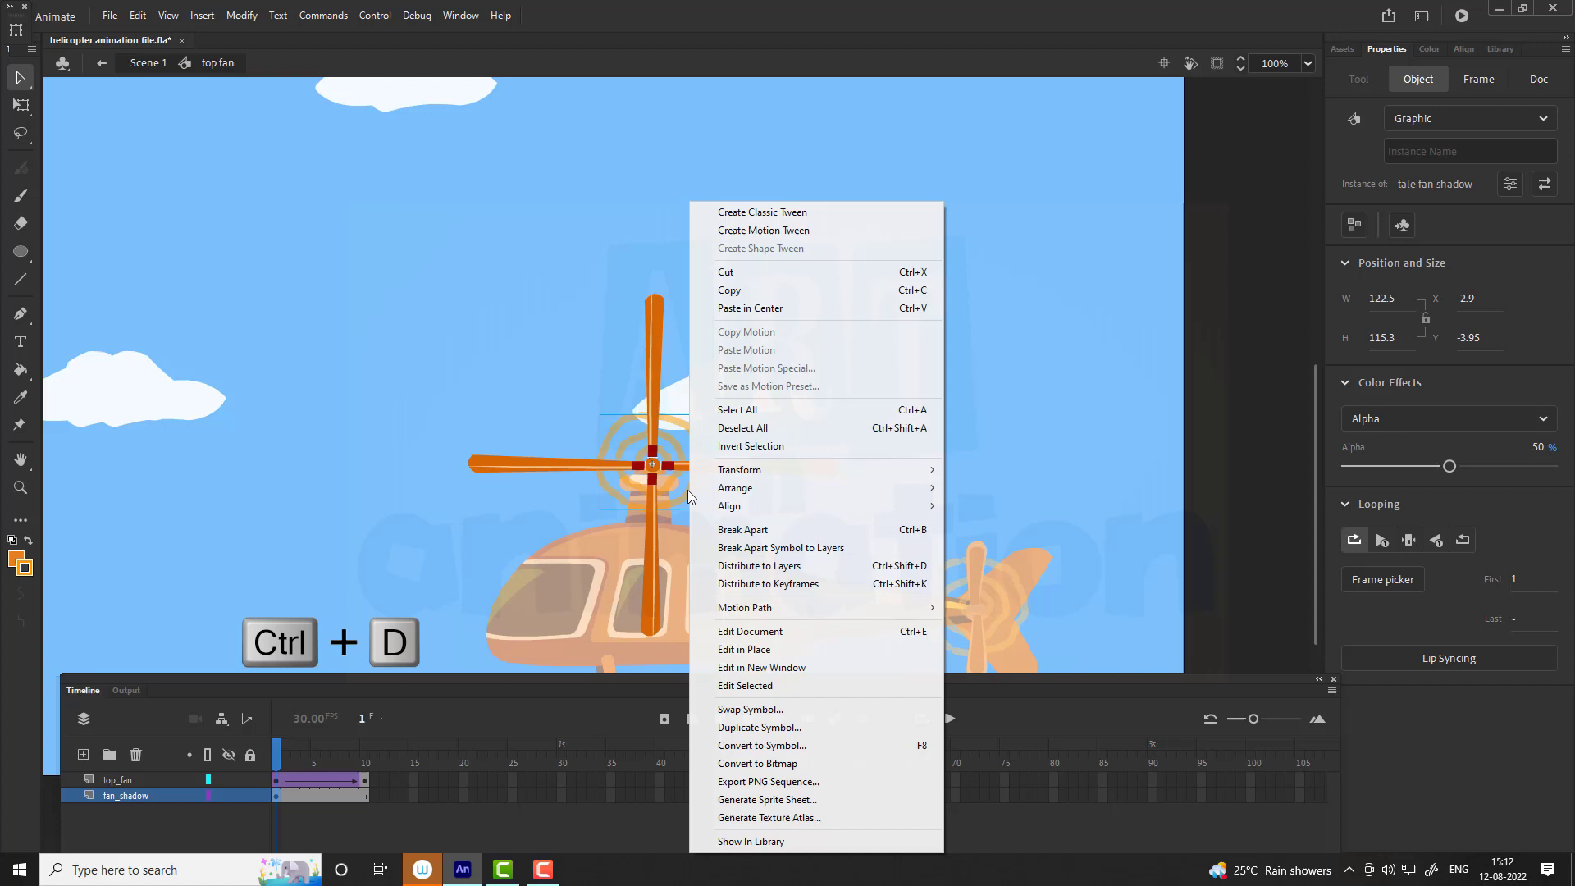
click(778, 728)
text(top)
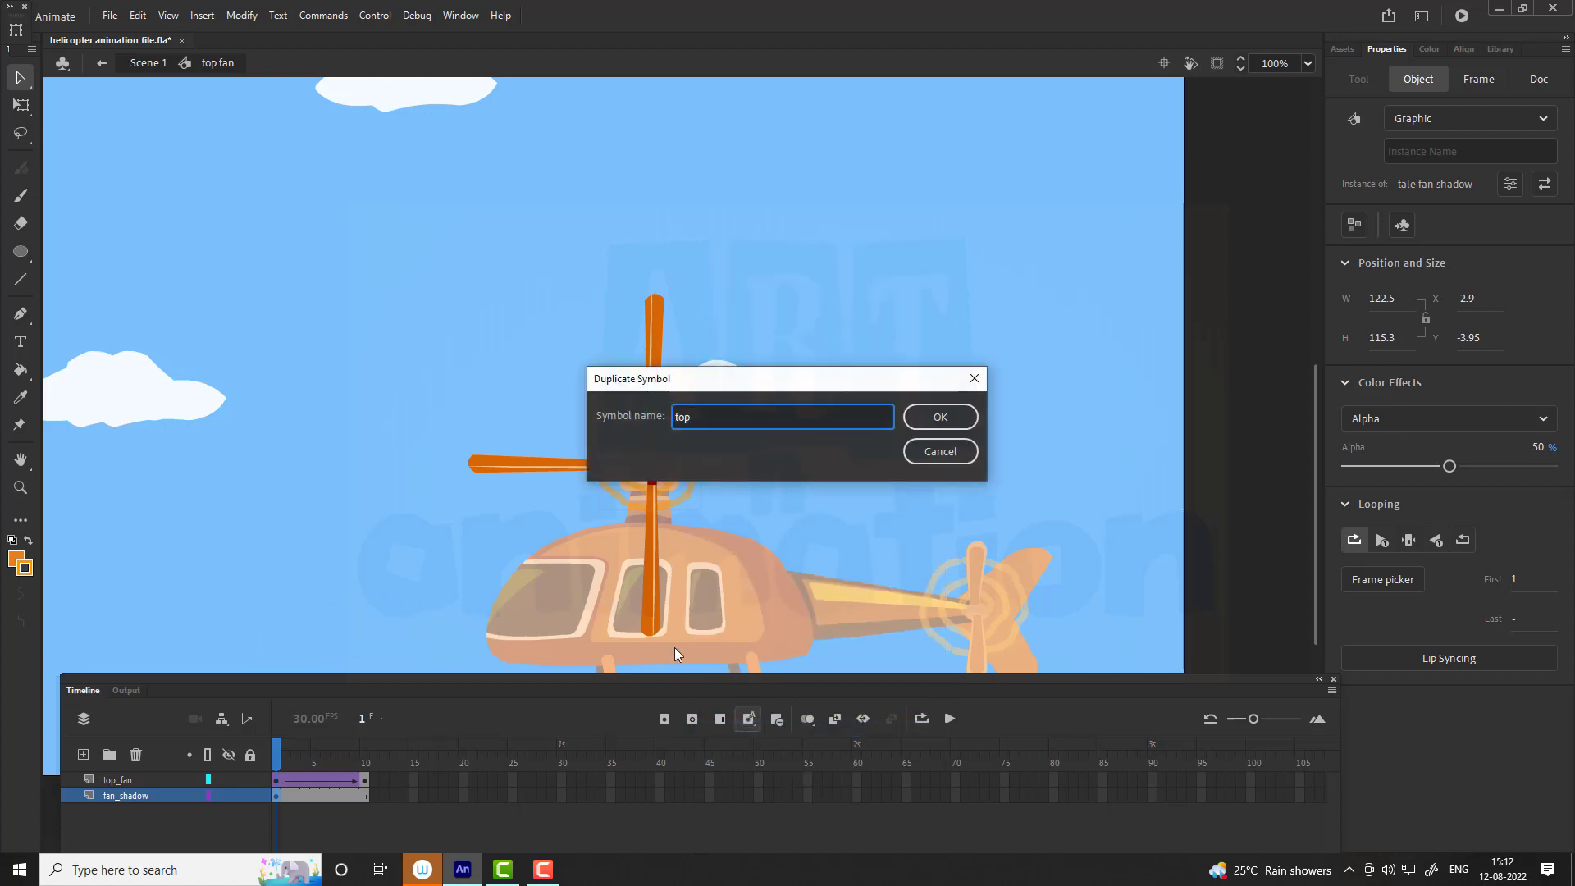
text( fan shadow)
key(Return)
Step: Scale the 'top fan shadow' spiral to 330% and thin its stroke from 7 to 4
double_click(596, 416)
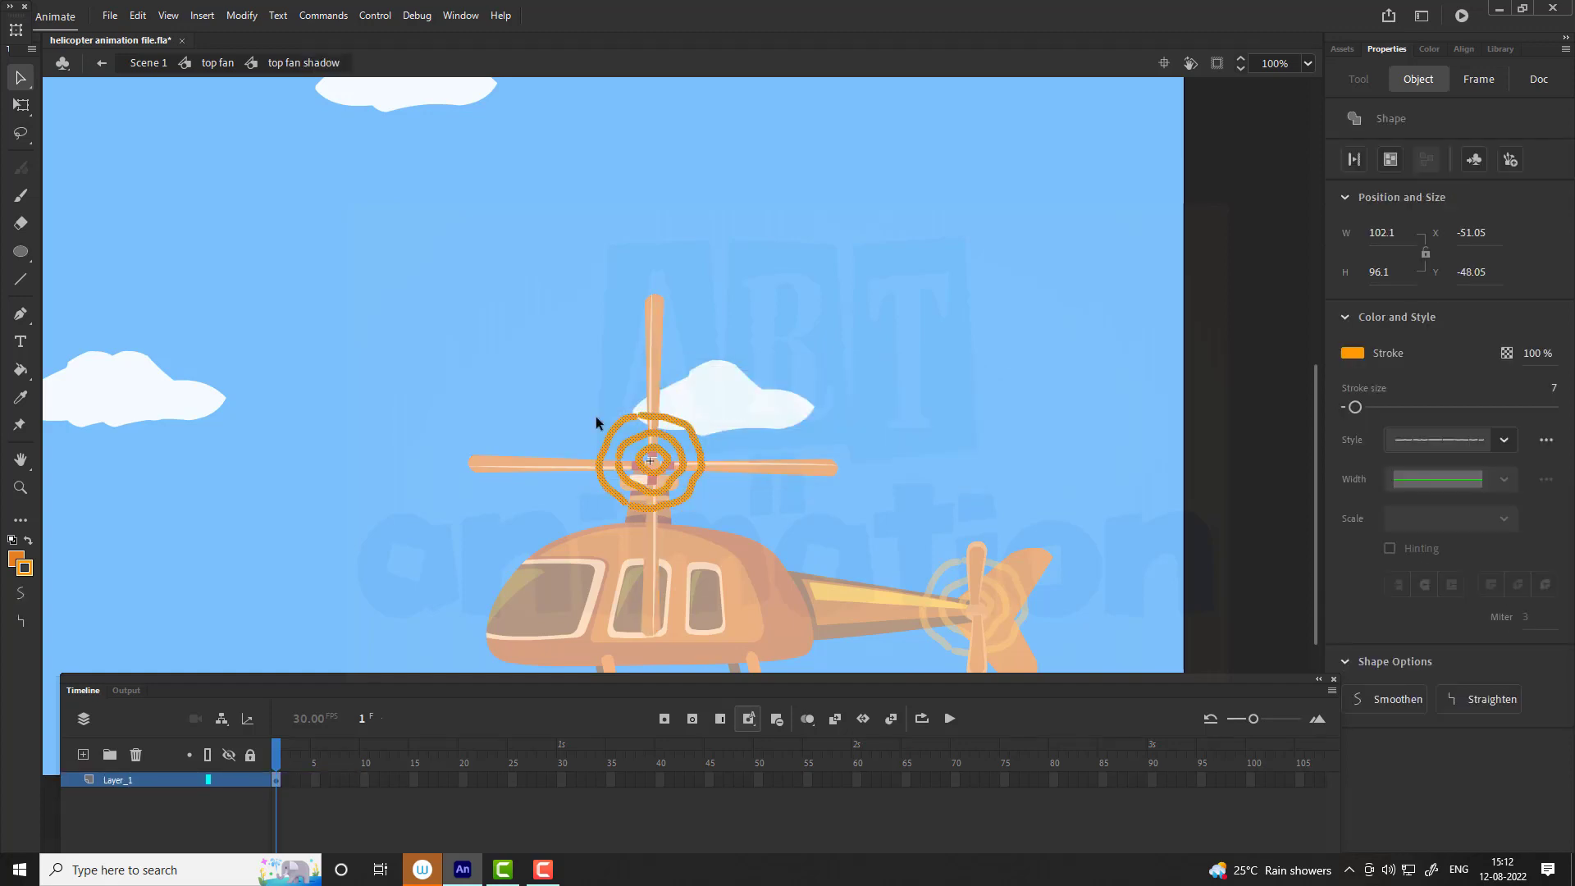
key(ctrl+alt+s)
text(330)
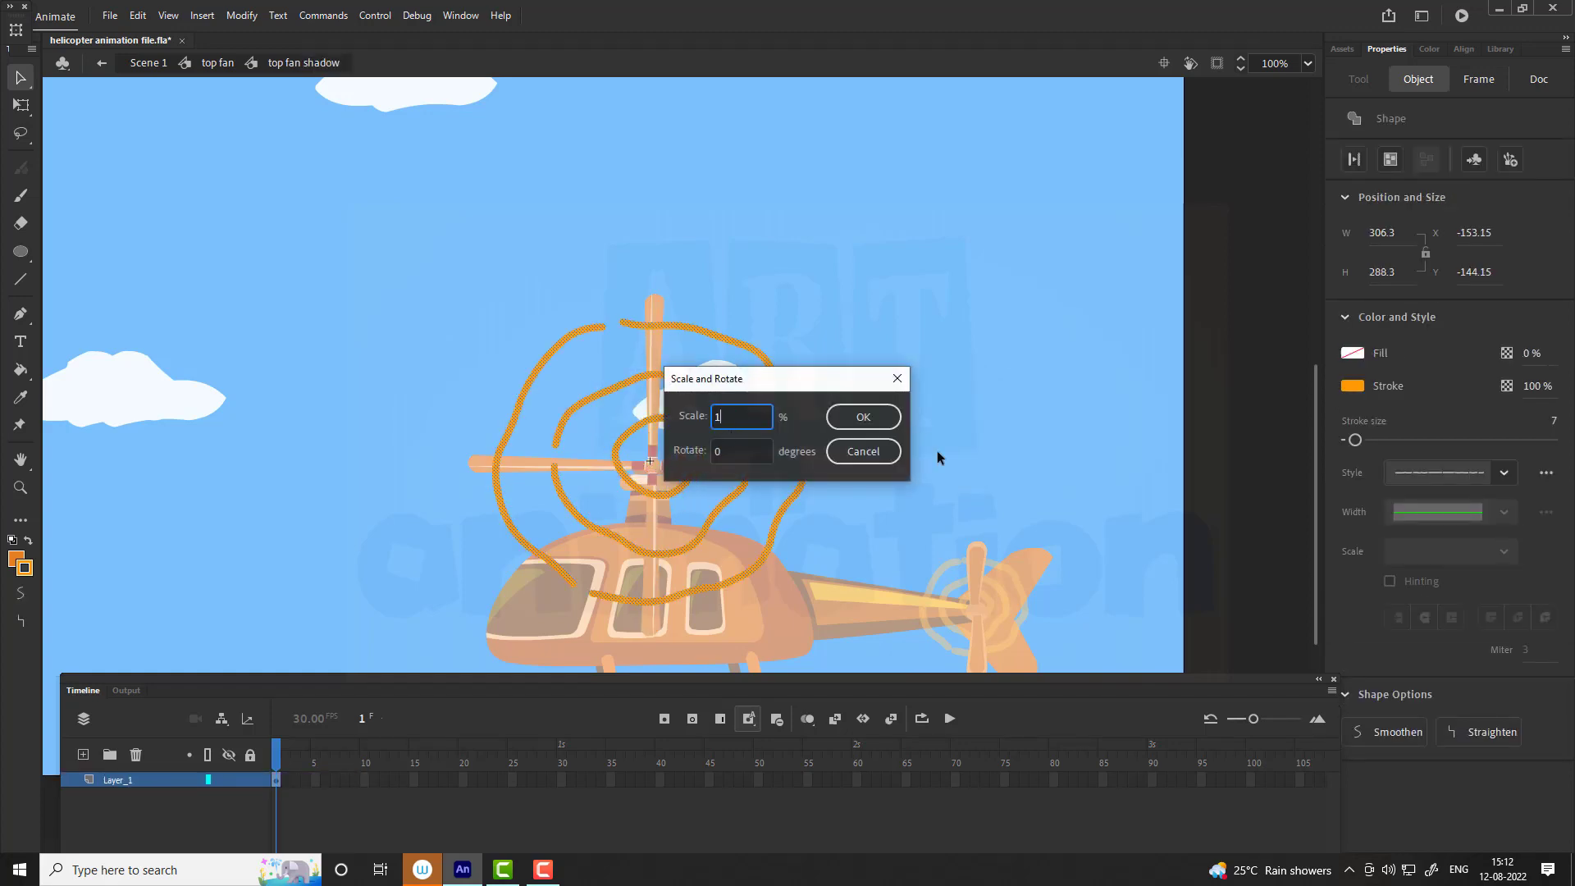
key(Return)
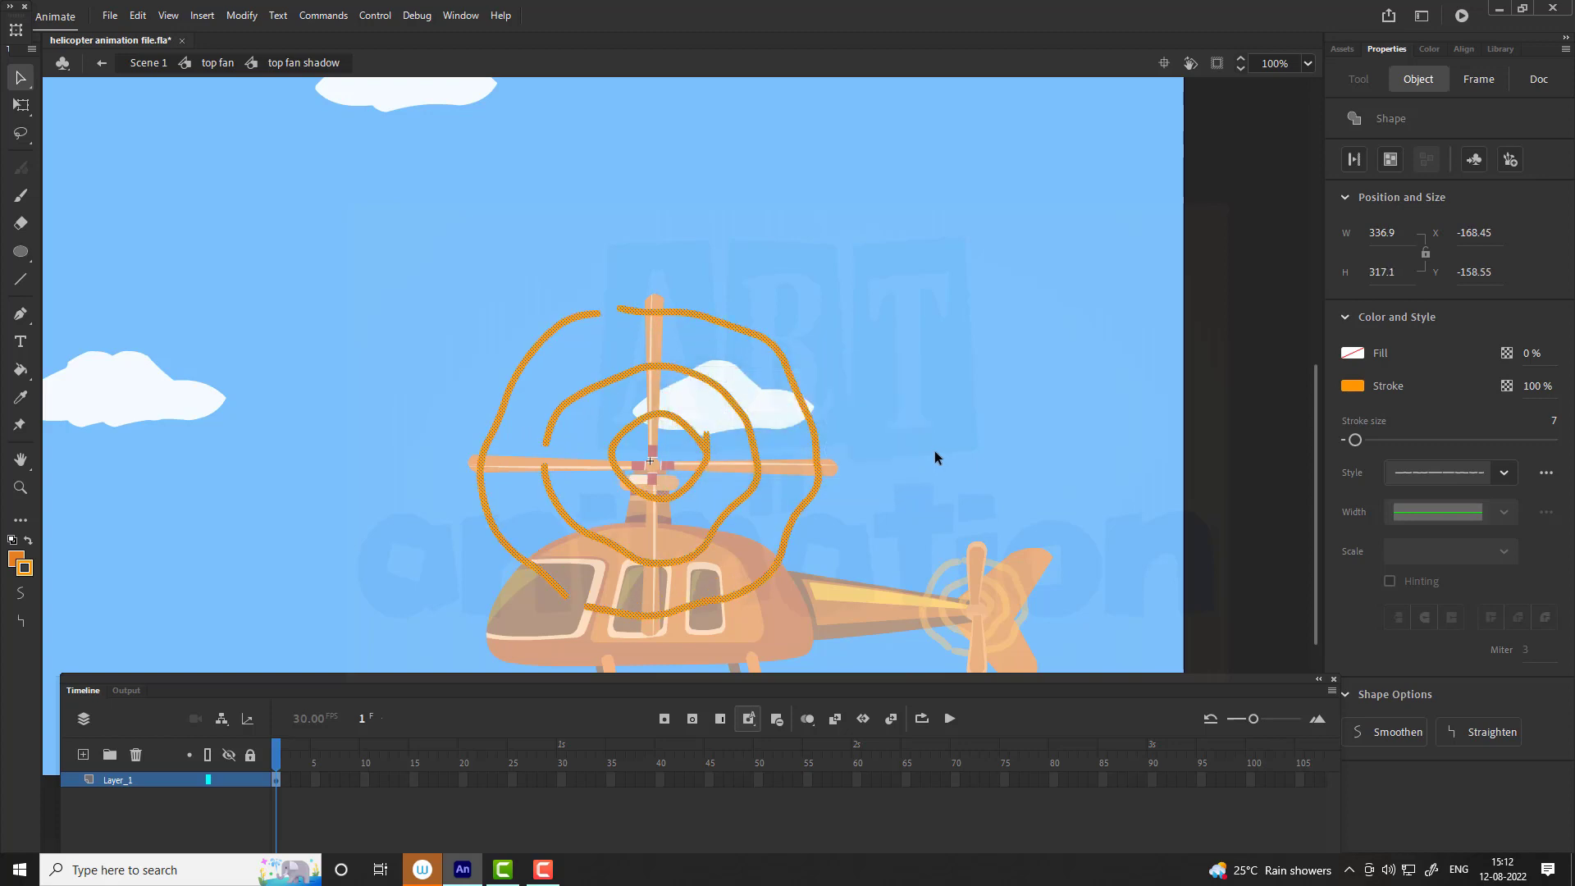
drag(1355, 441, 1352, 443)
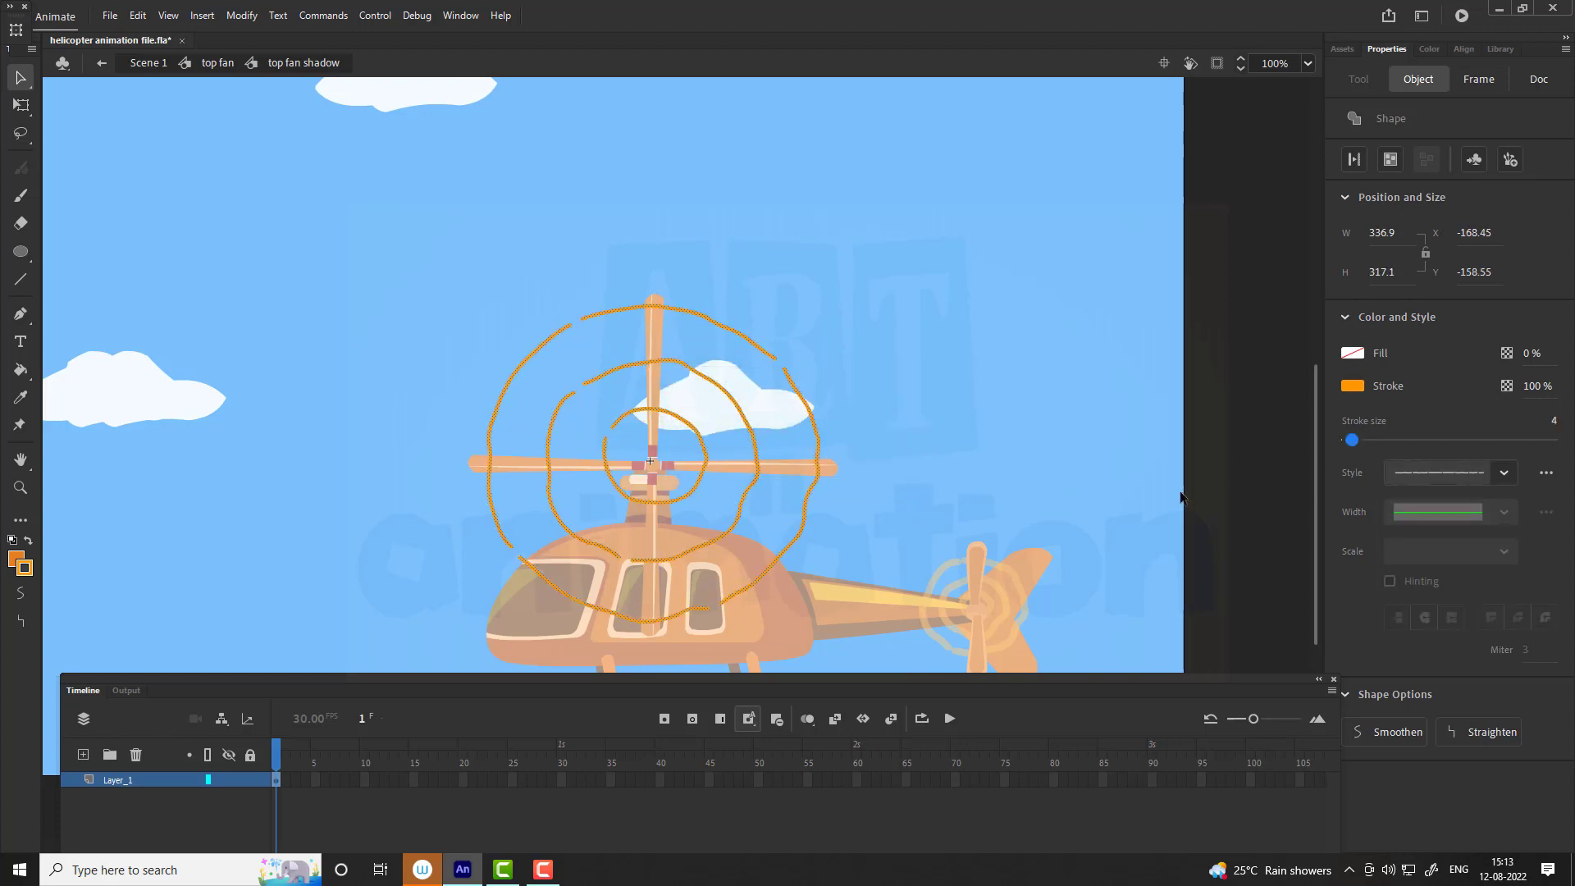
click(217, 62)
right_click(349, 794)
Step: Classic-tween both fan layers, set the shadow to rotate clockwise 10 times, and play it
click(436, 312)
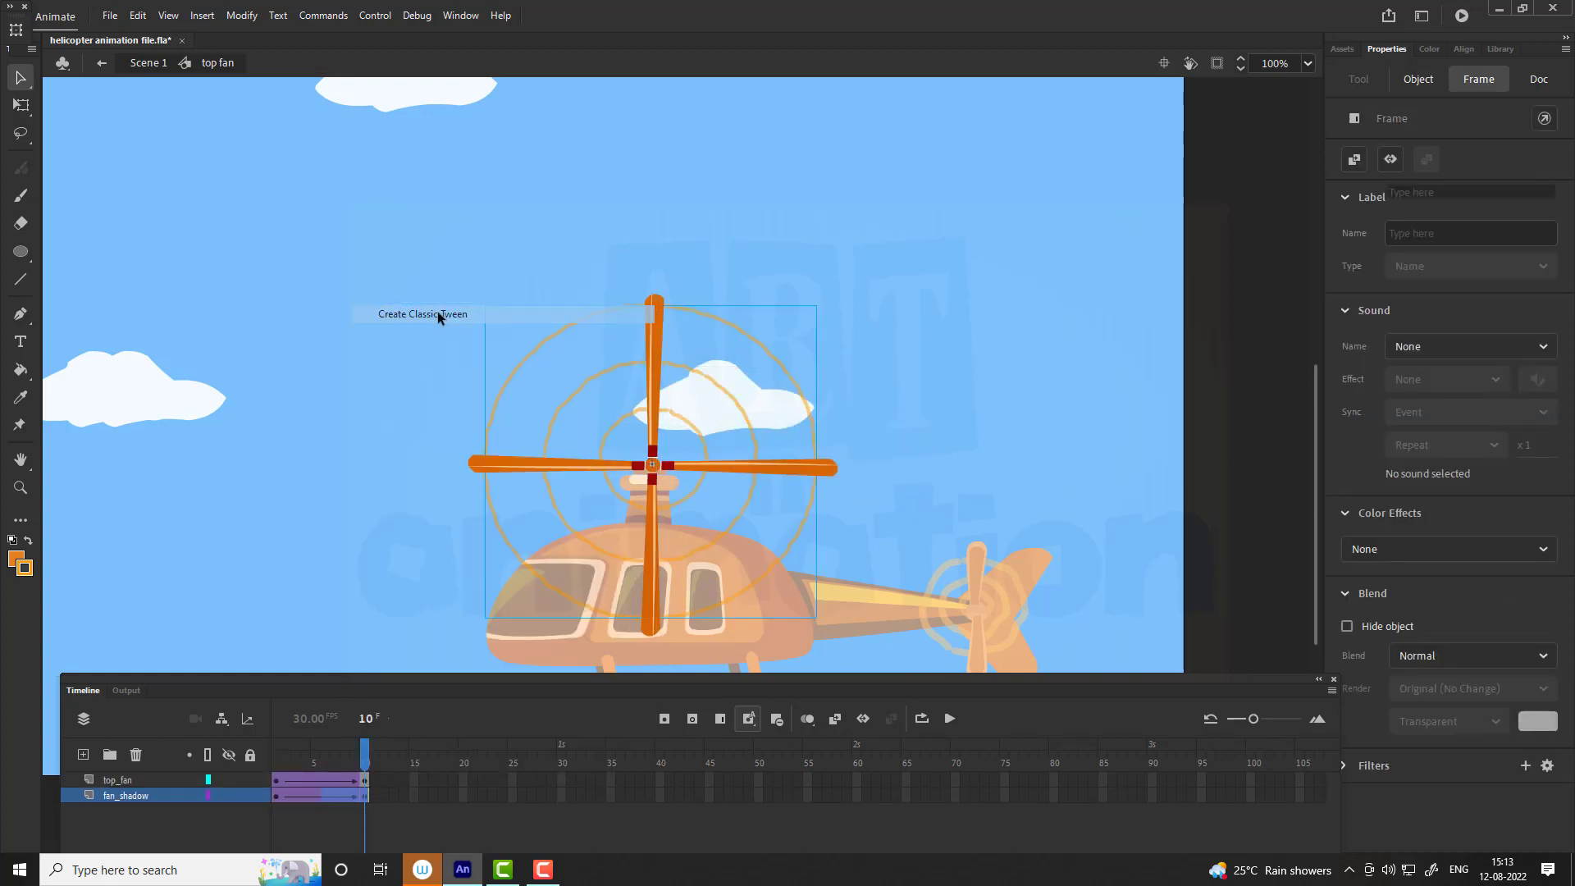
click(275, 797)
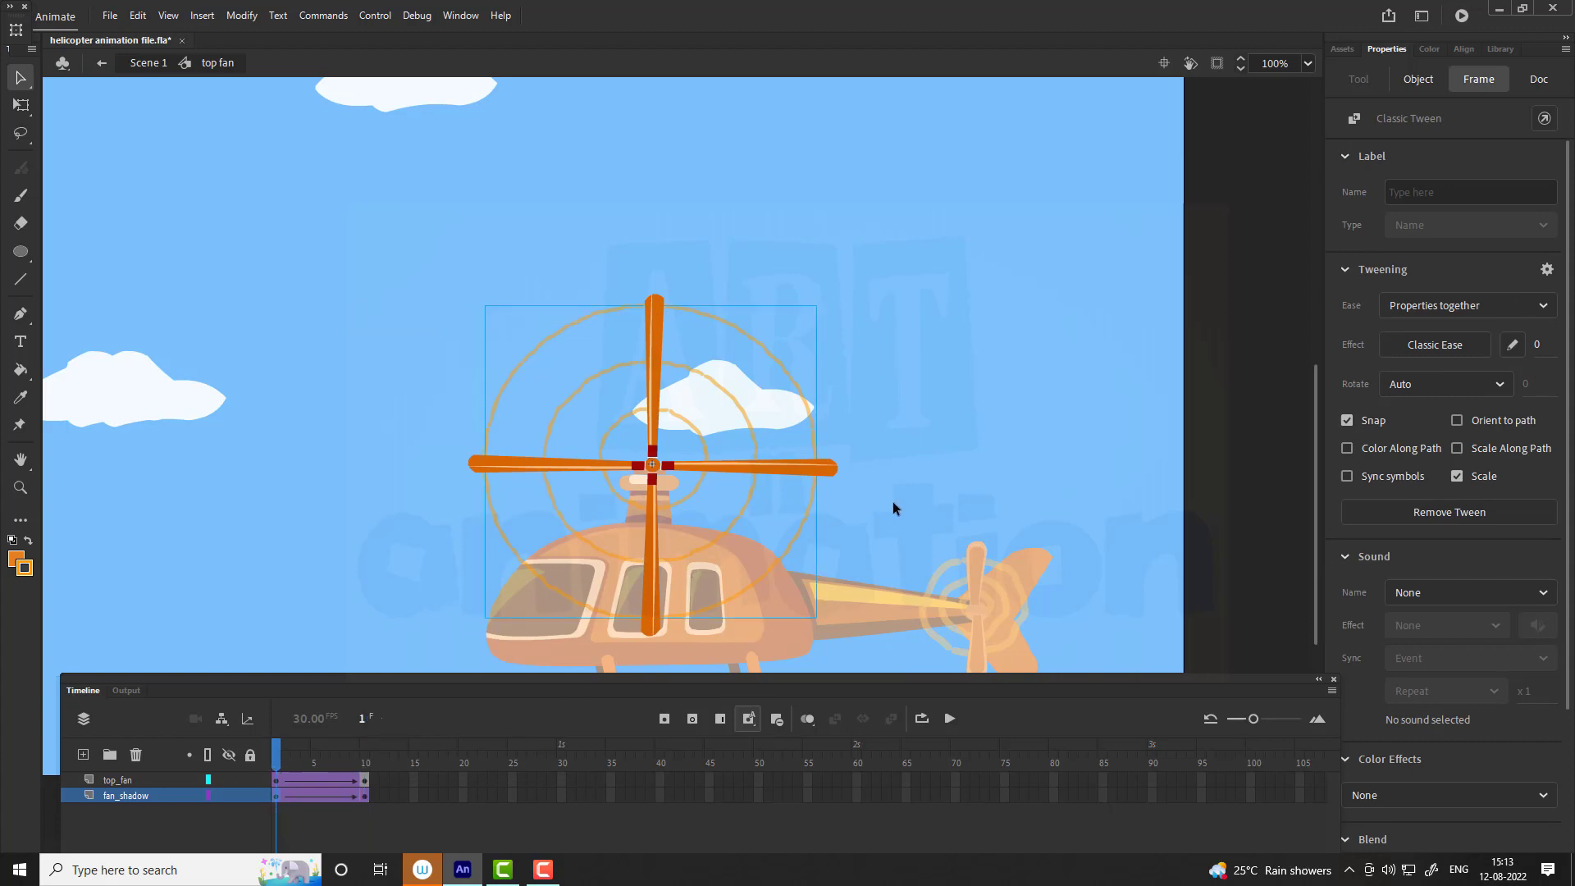
click(1426, 379)
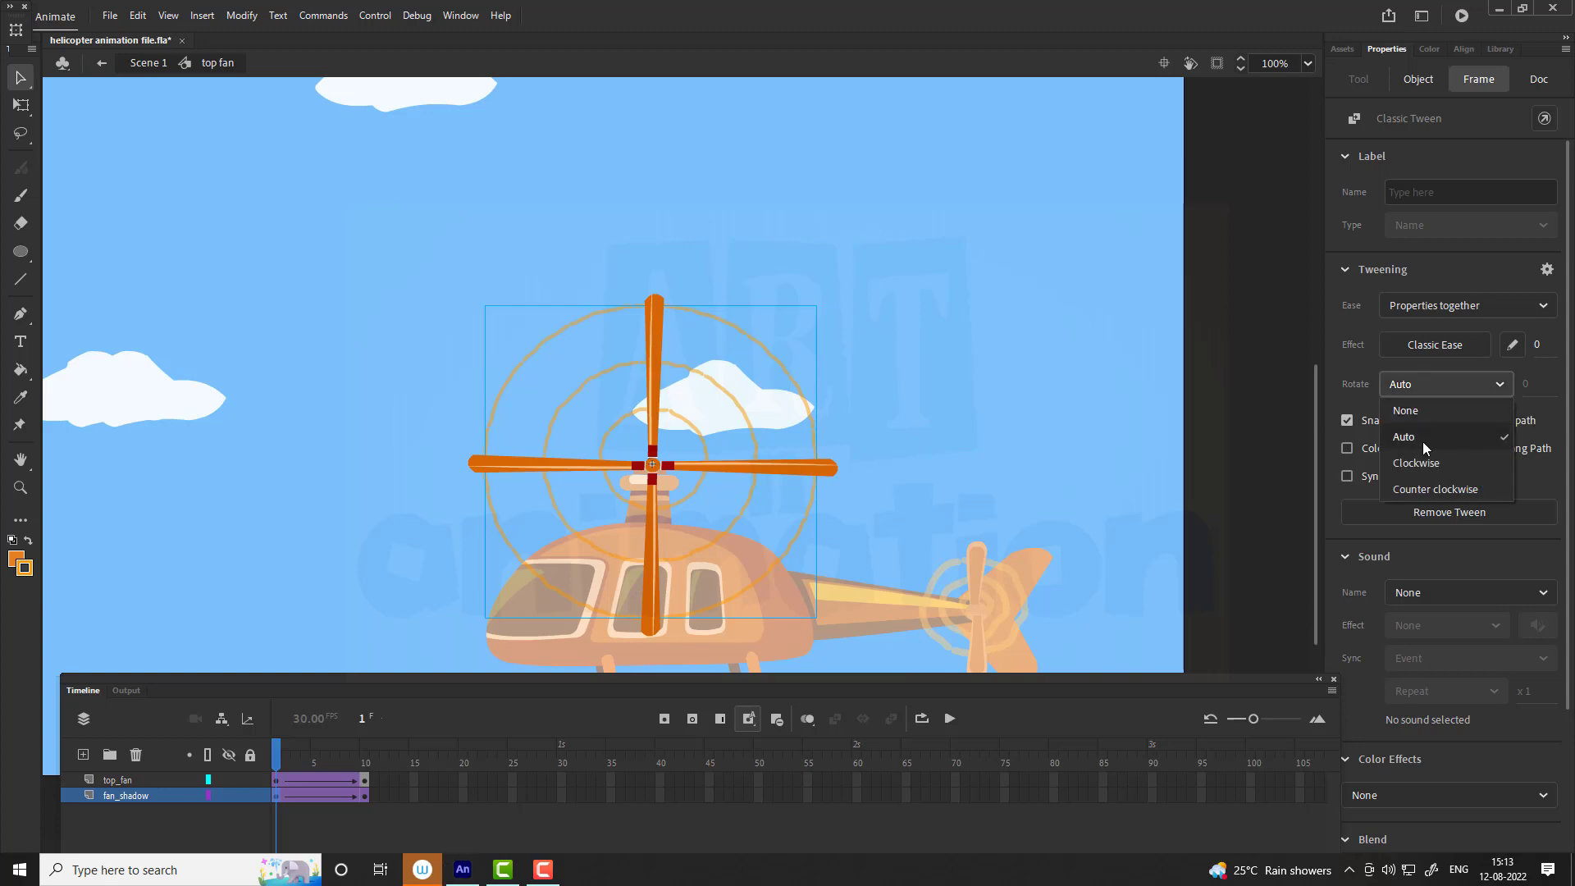
click(1429, 455)
click(1526, 380)
text(10)
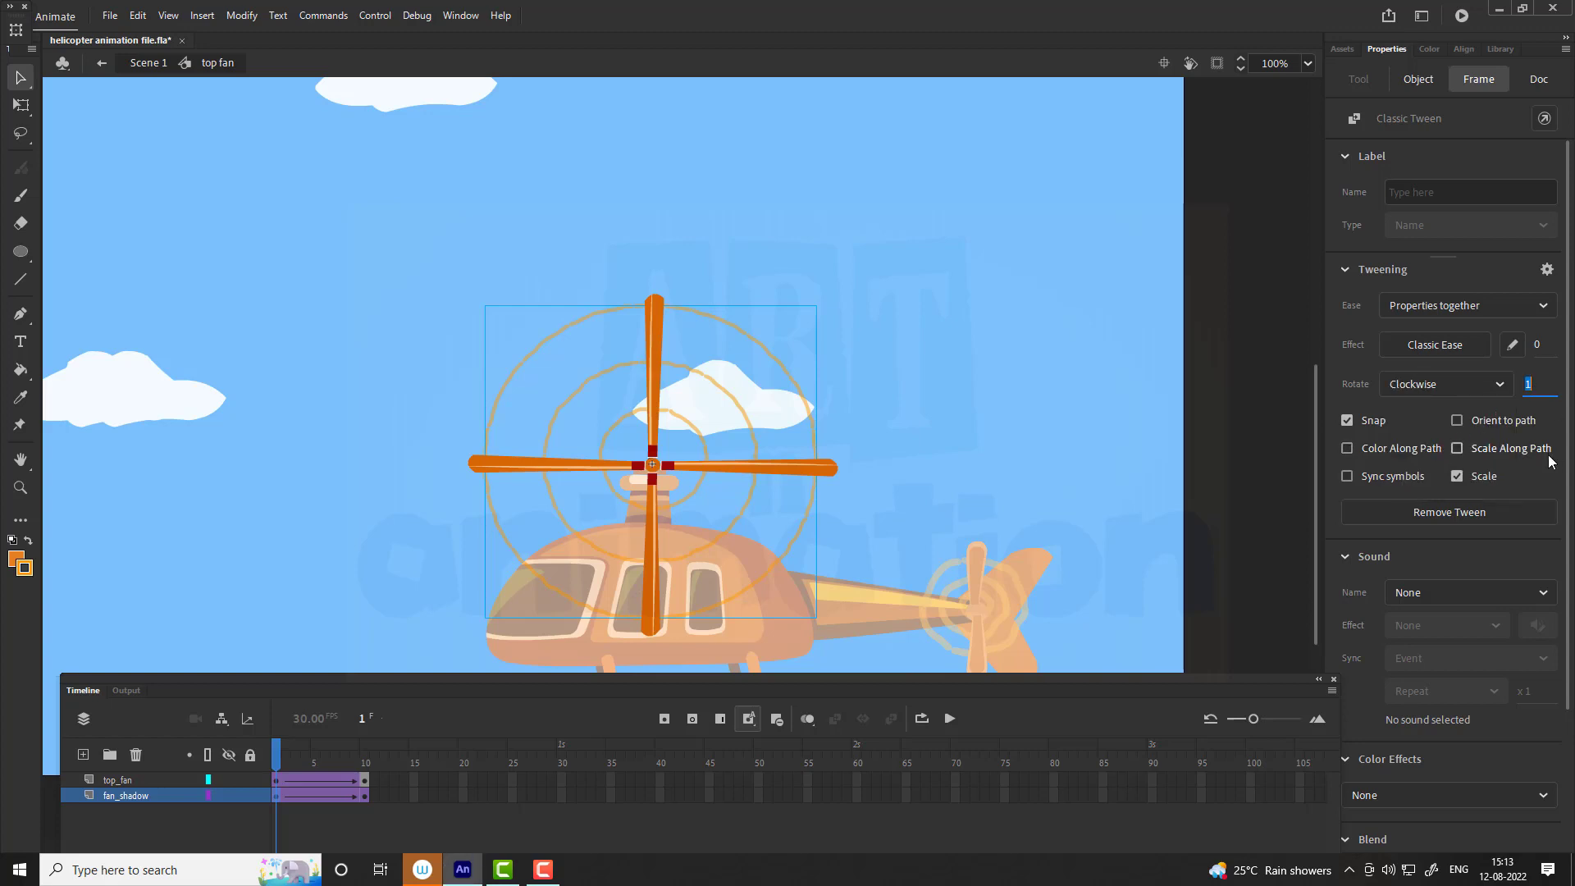
click(971, 485)
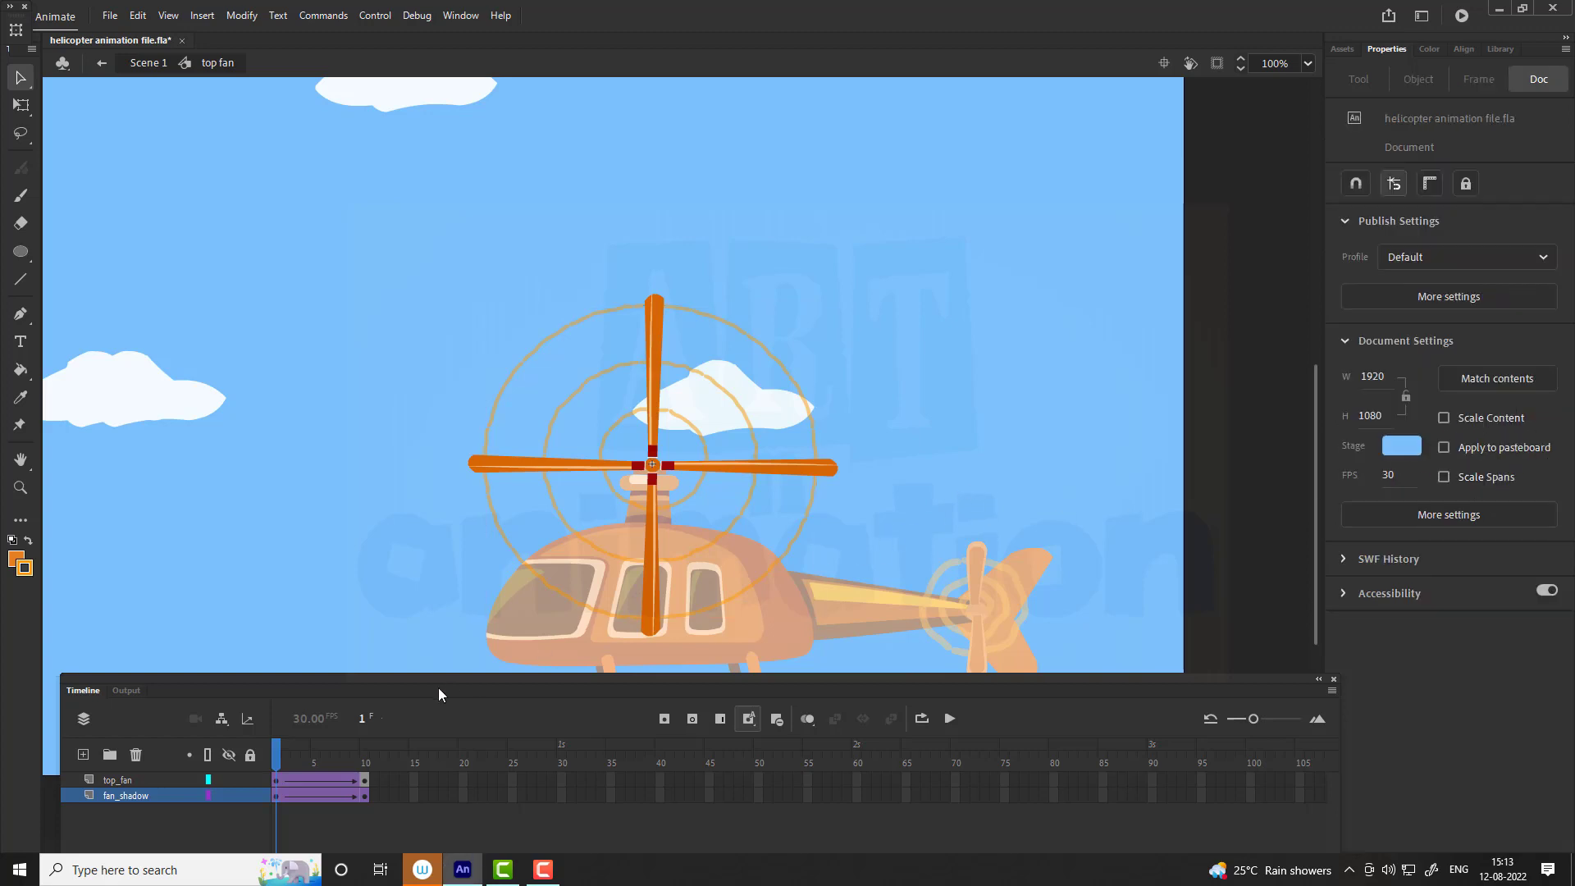
key(Return)
click(148, 63)
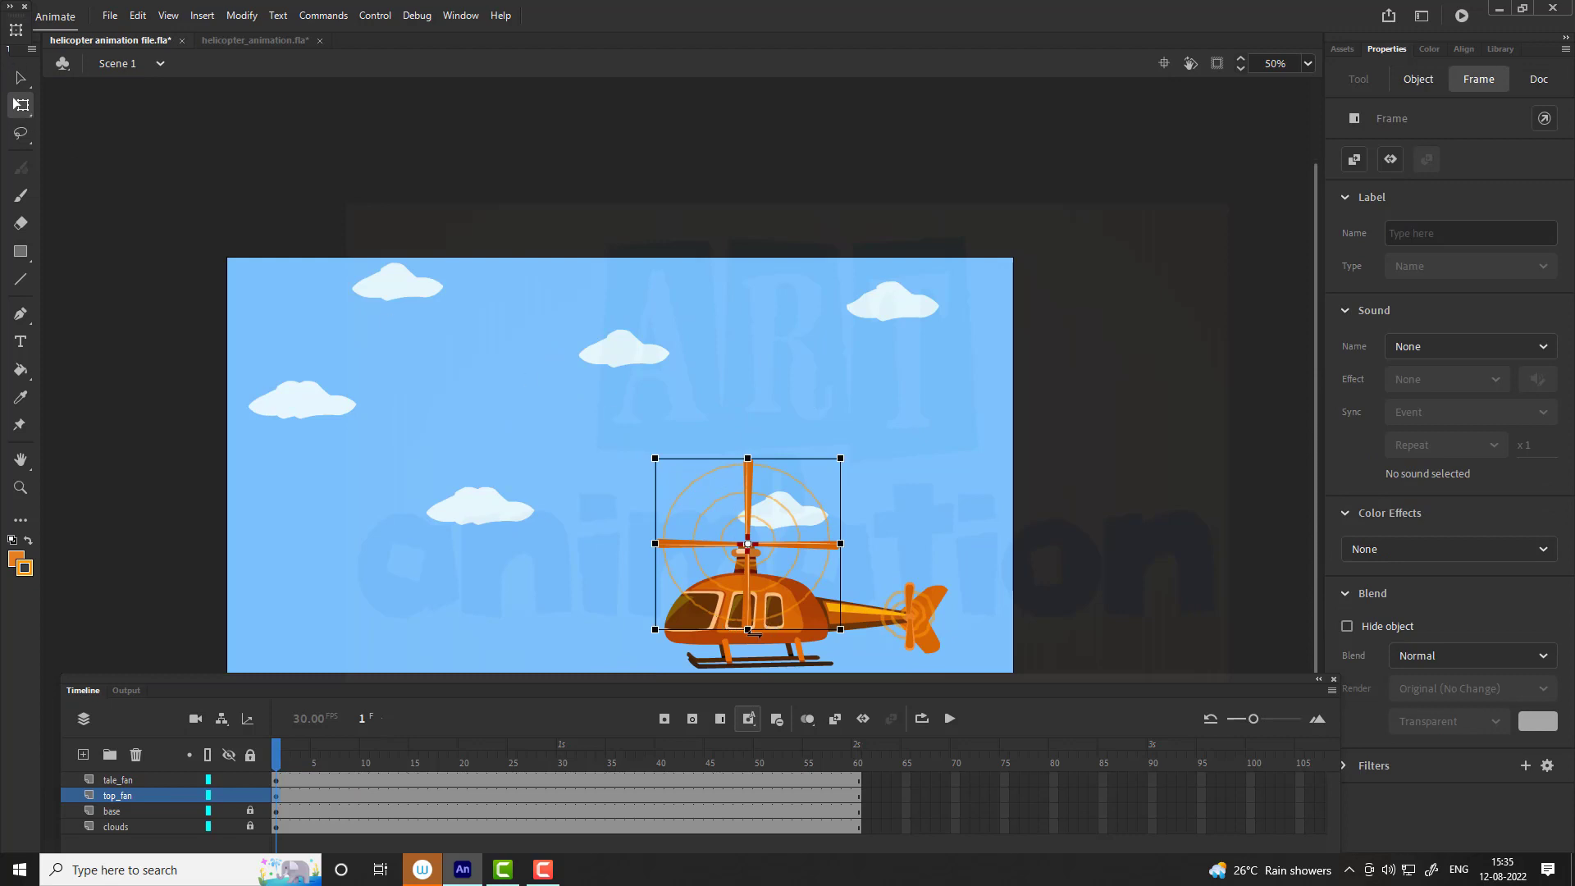
drag(749, 620, 766, 556)
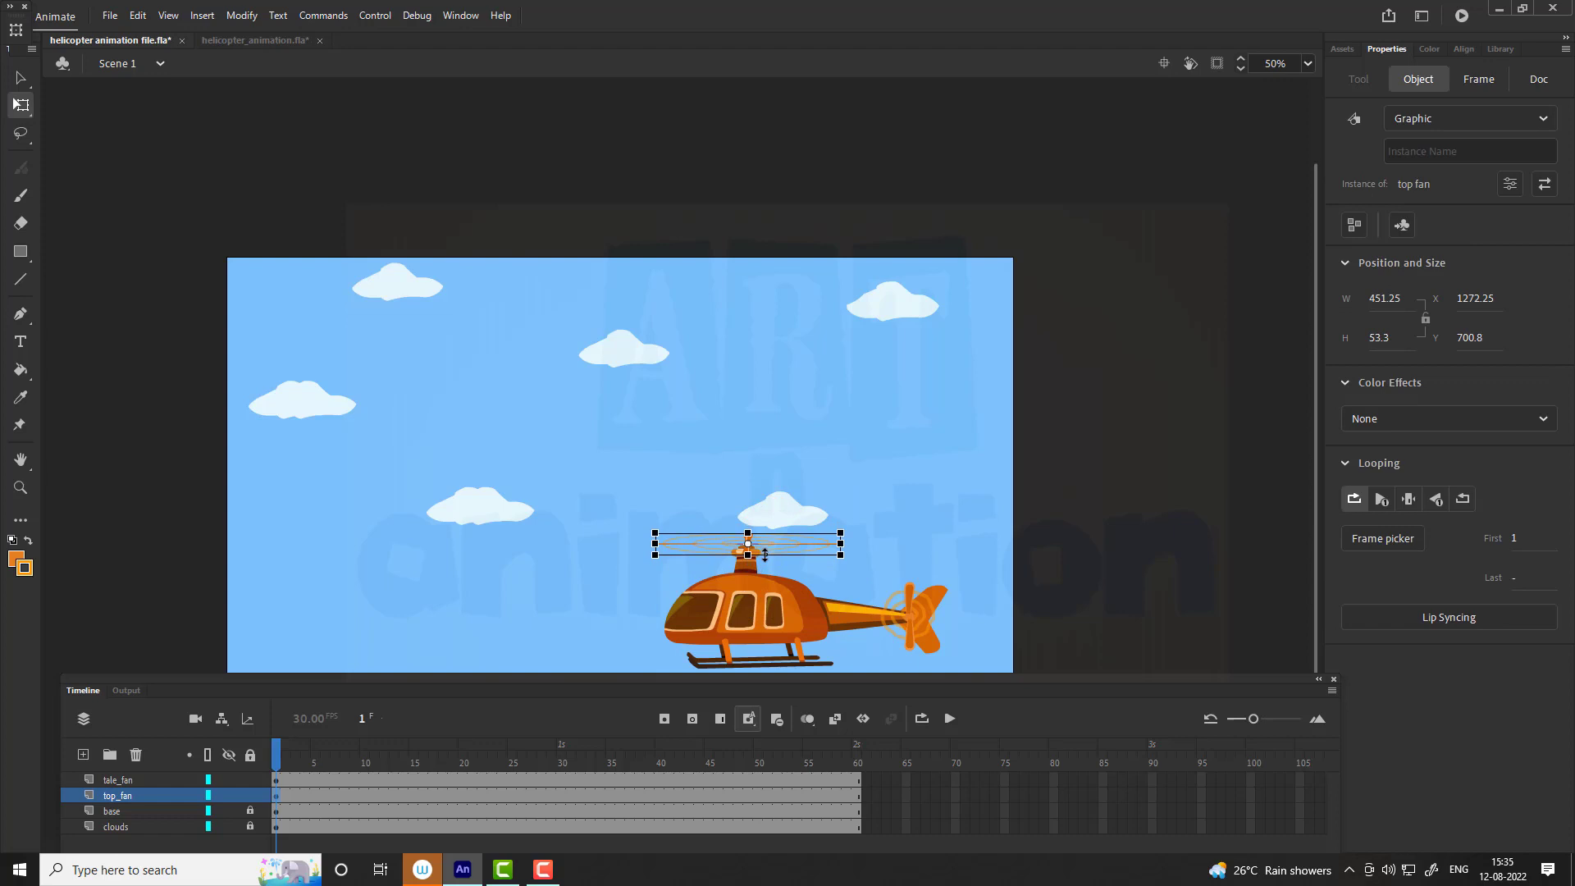
click(755, 571)
key(Return)
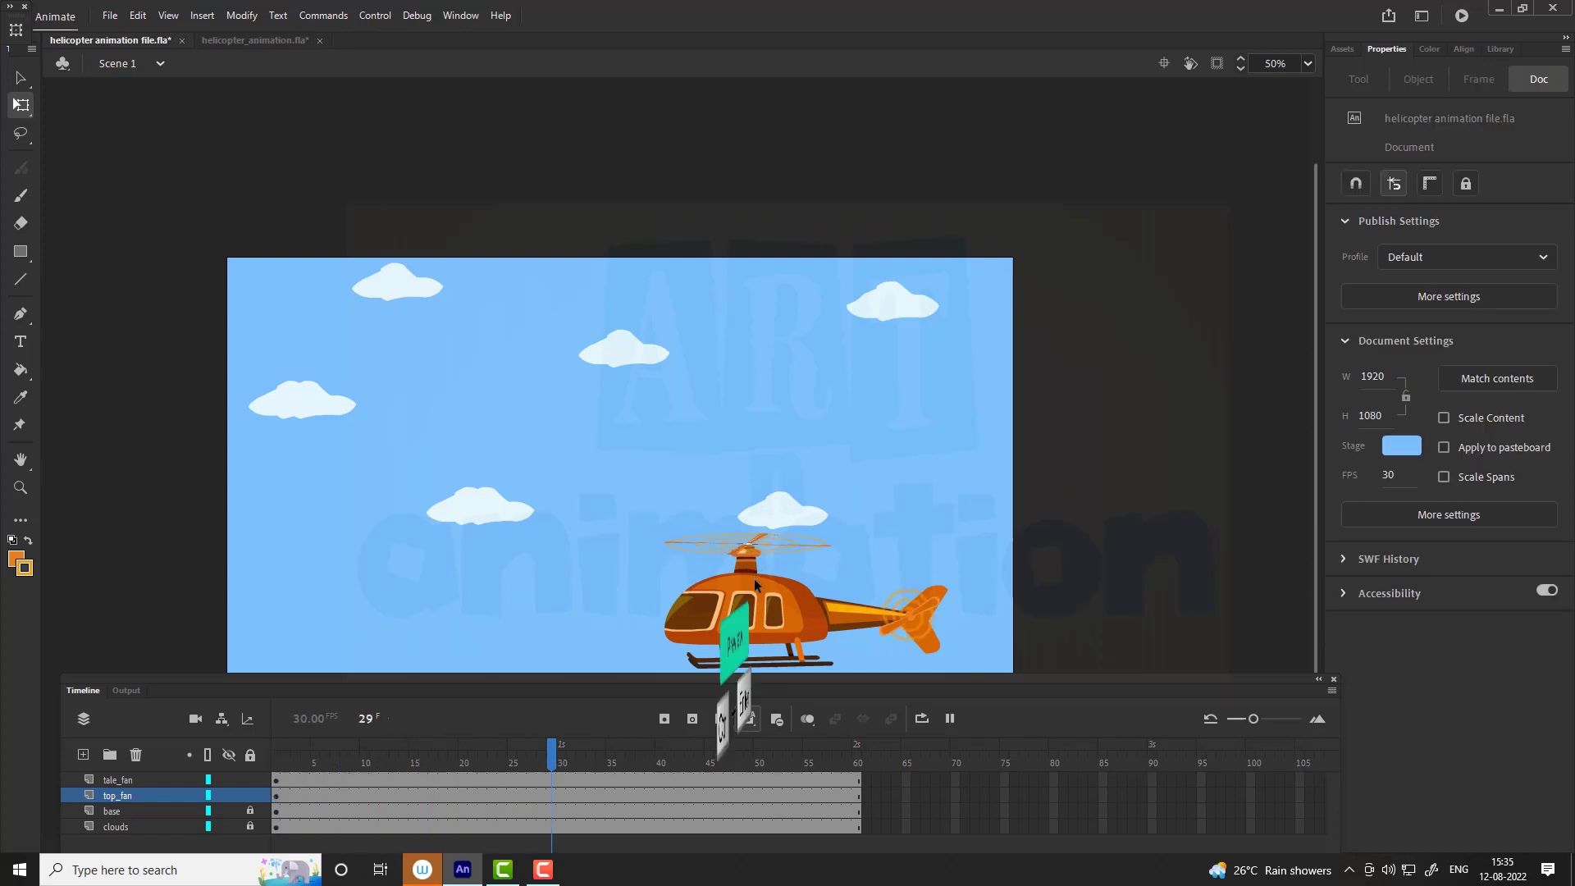
key(ctrl+Return)
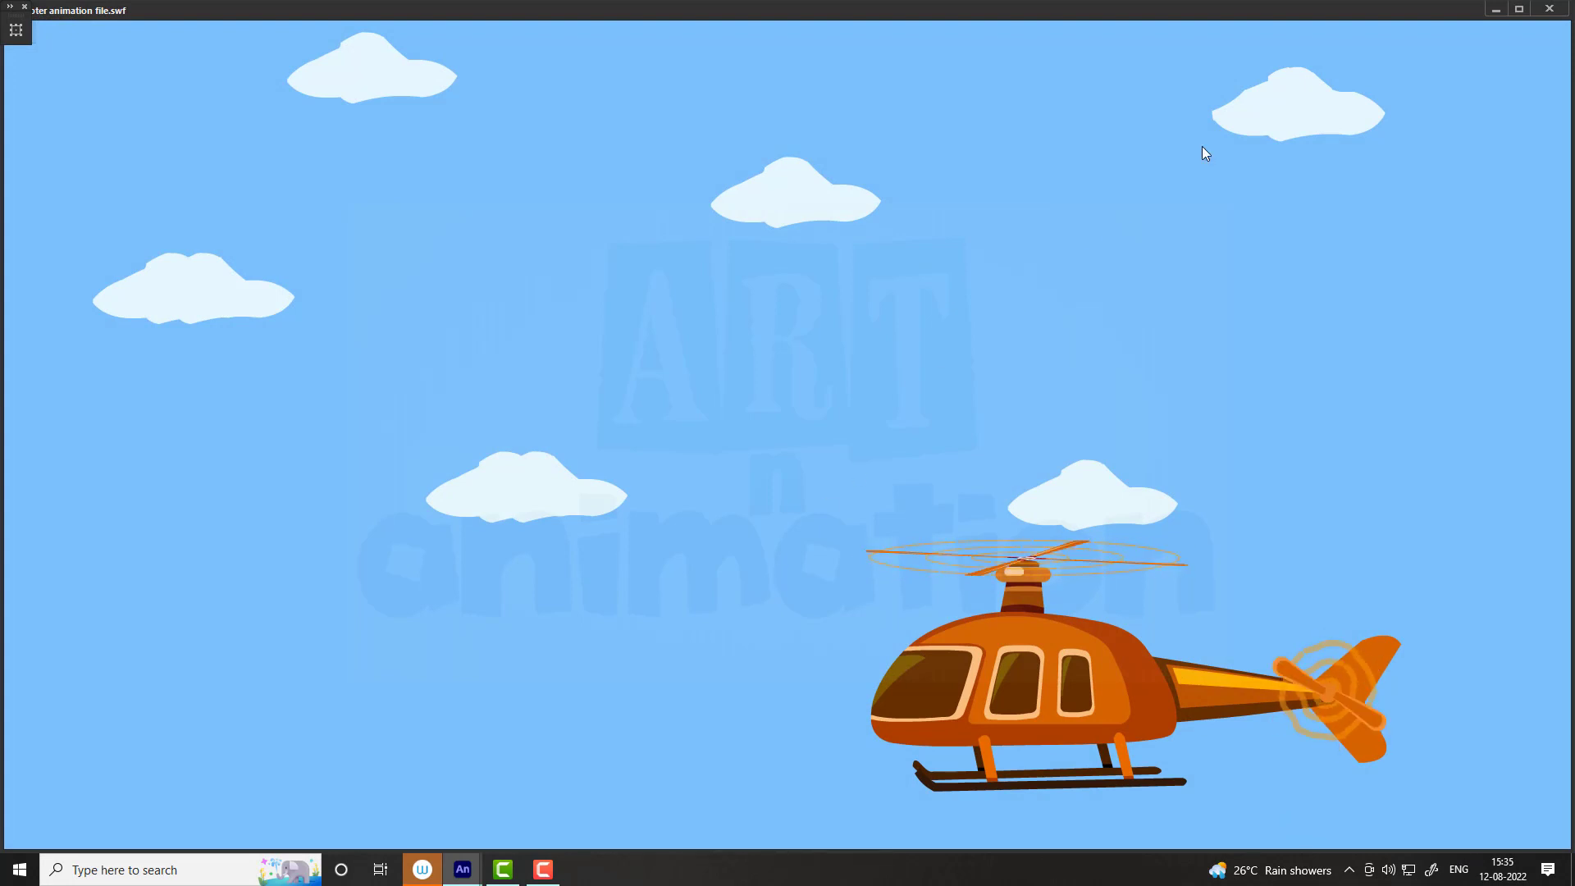
key(ctrl+w)
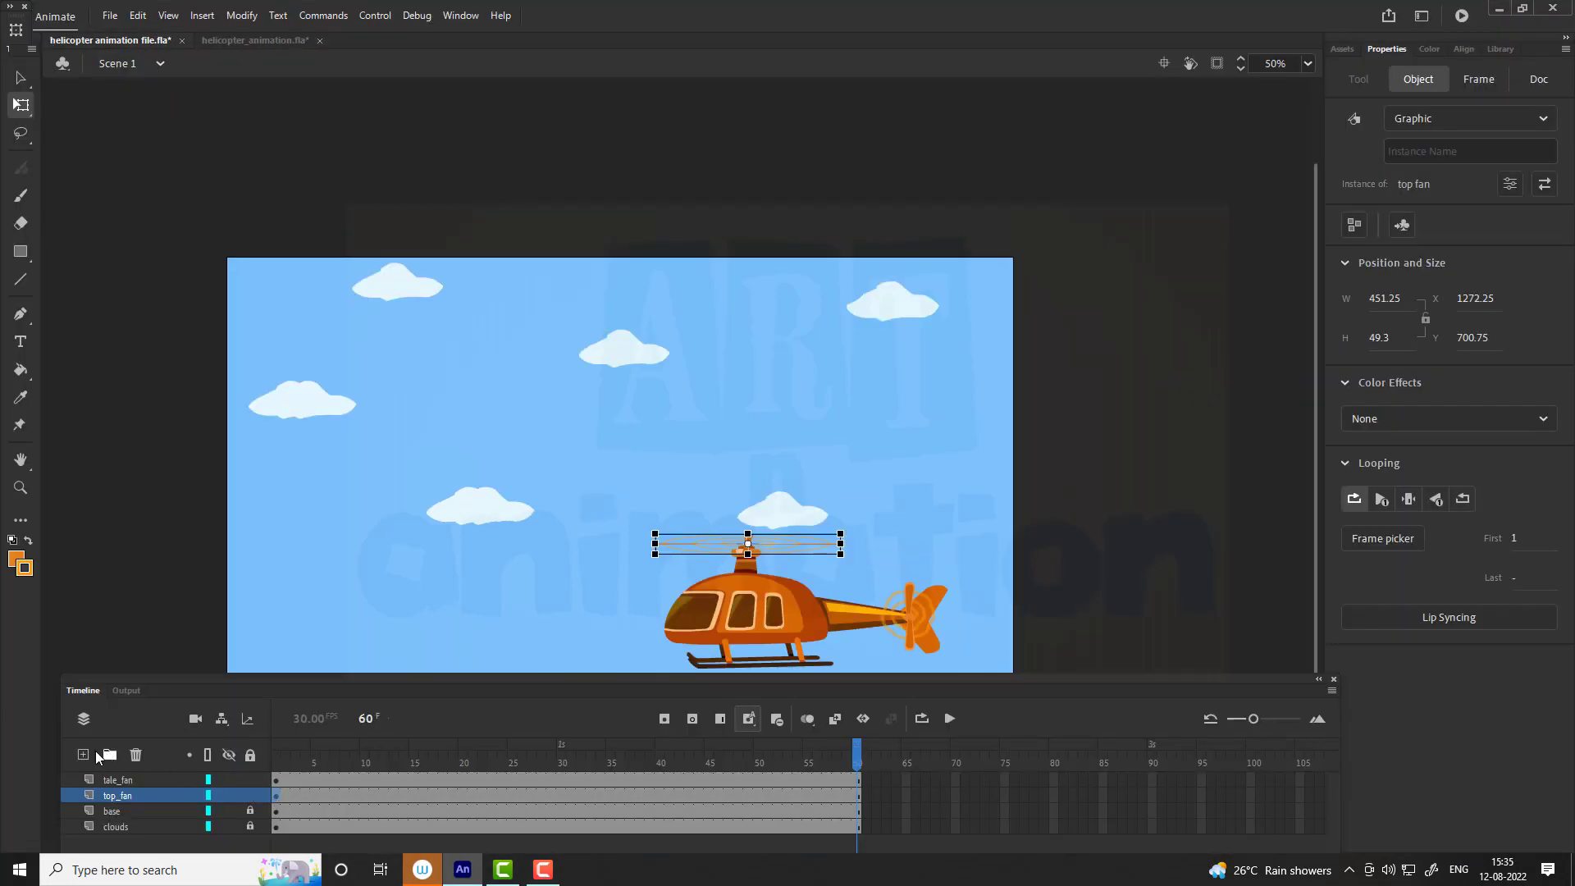
Step: Create a new layer above tale_fan and name it moving_helicopter
key(v)
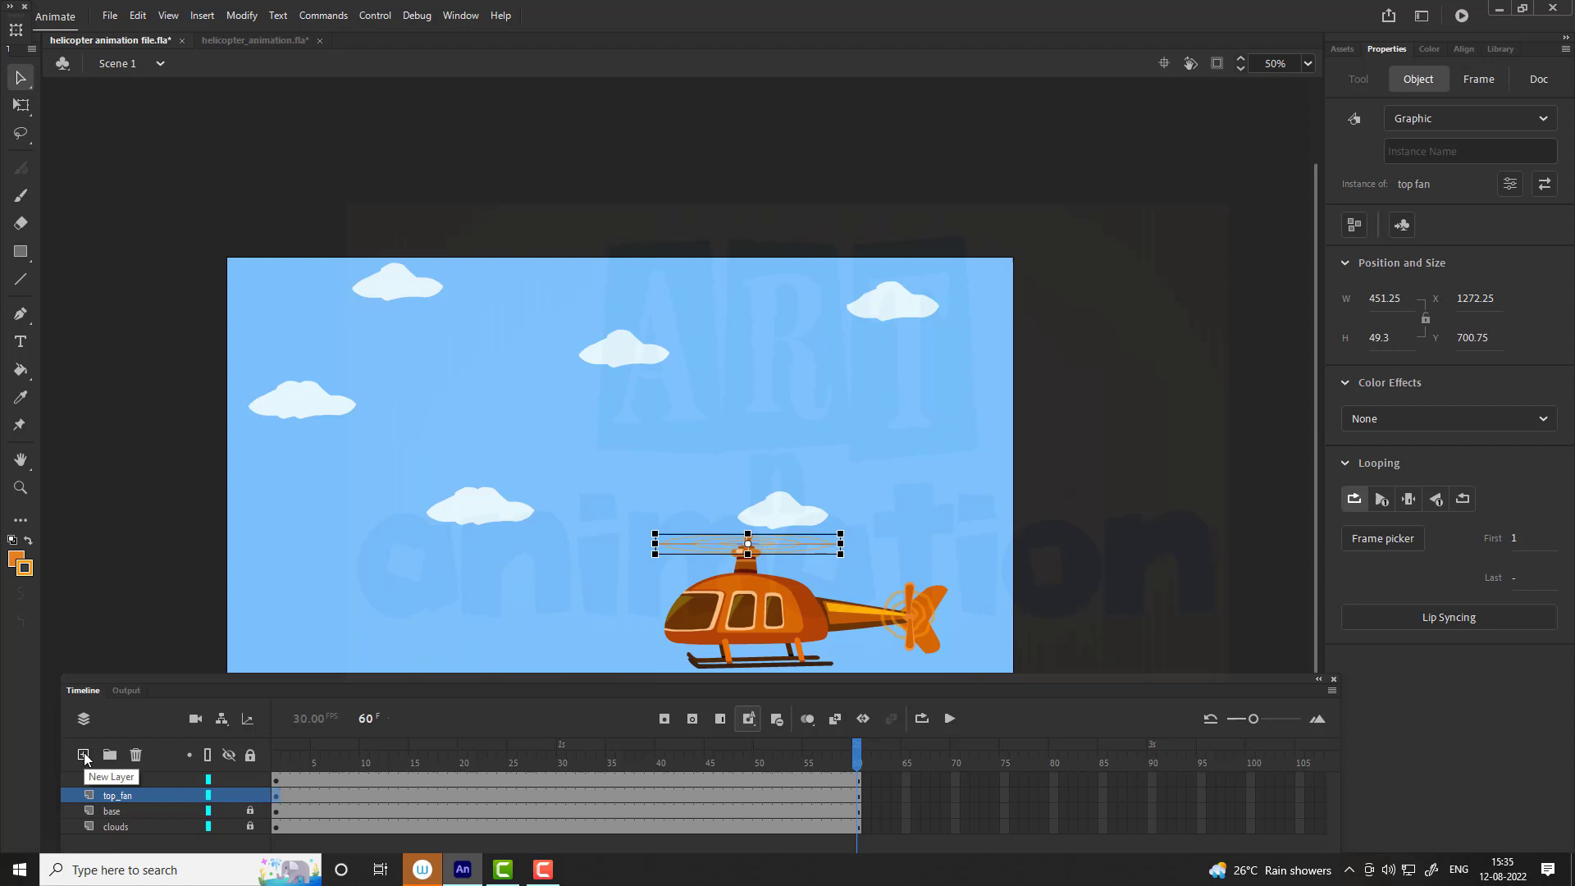
click(84, 754)
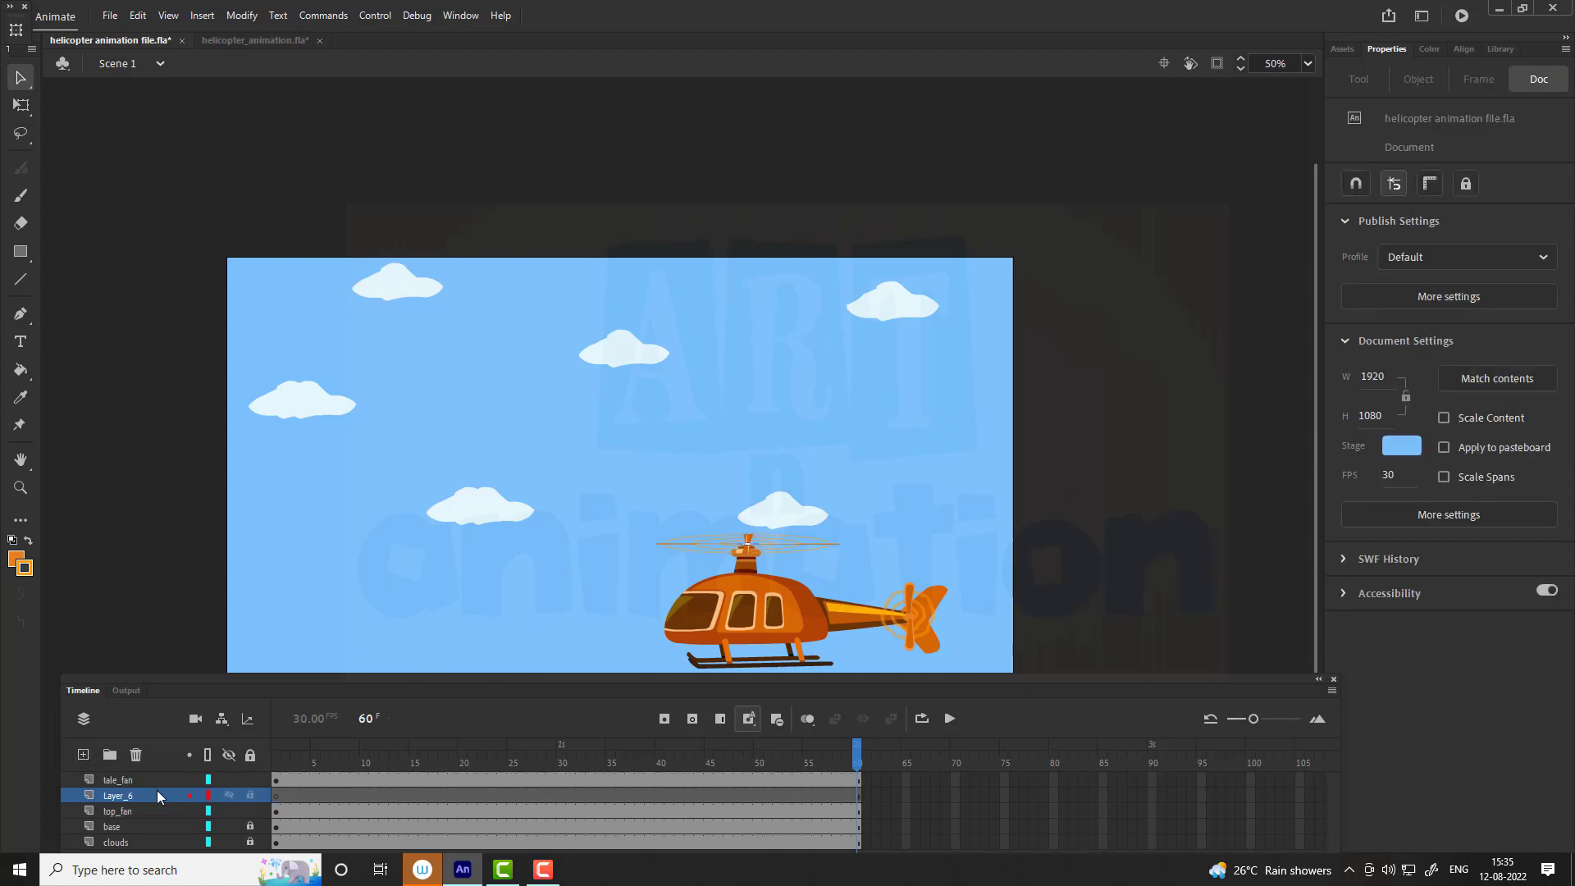
double_click(138, 783)
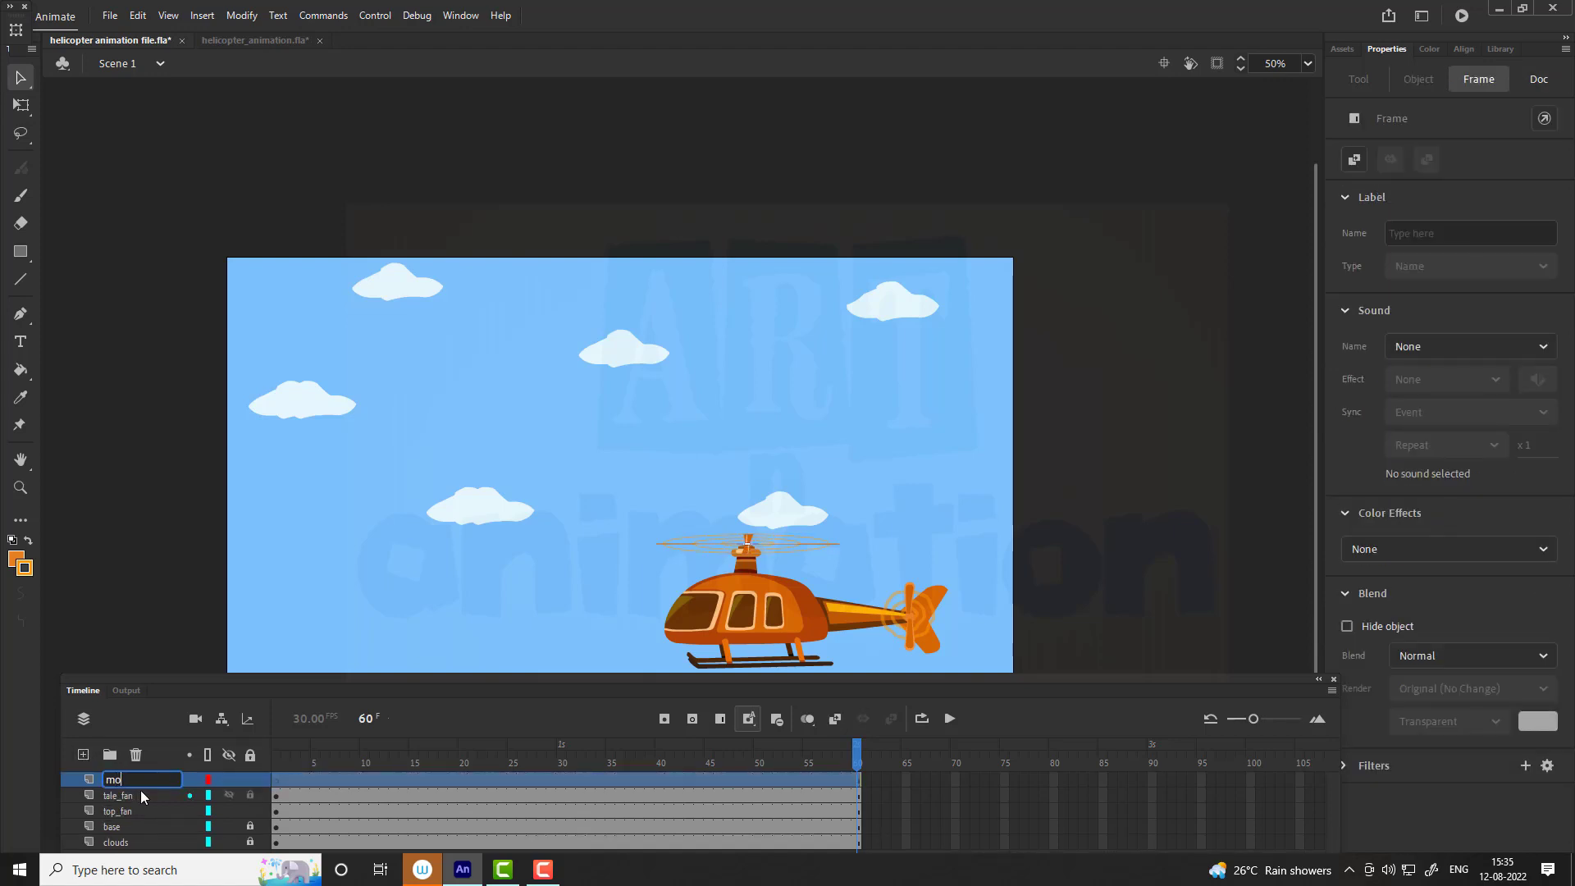
text(moving_helicopter)
click(191, 612)
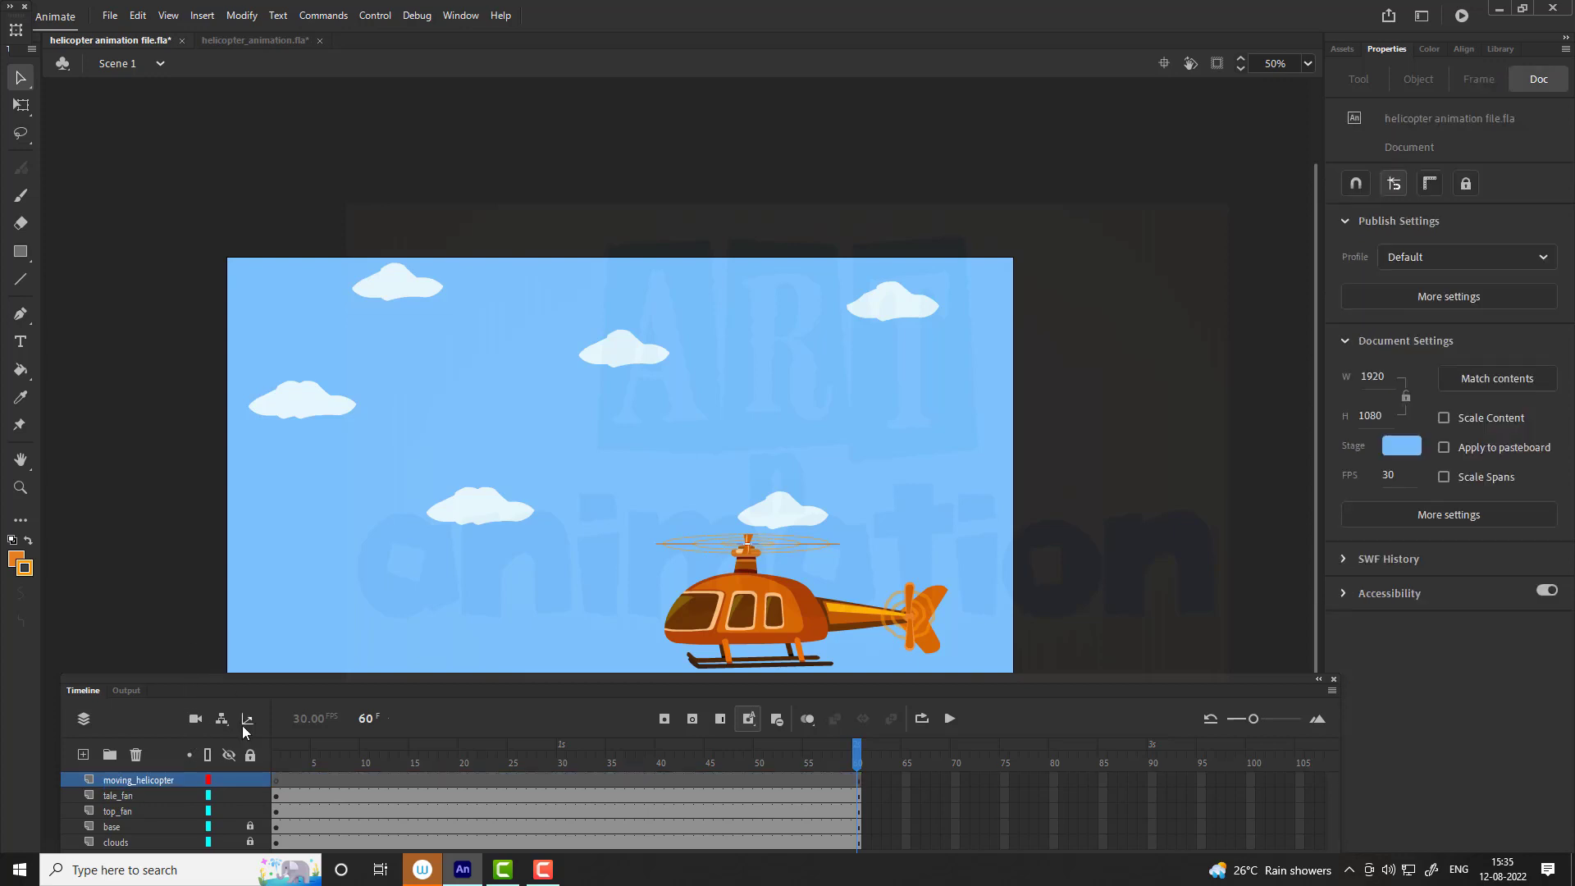
Step: Cut the tale_fan, top_fan and base layers from the timeline
click(130, 824)
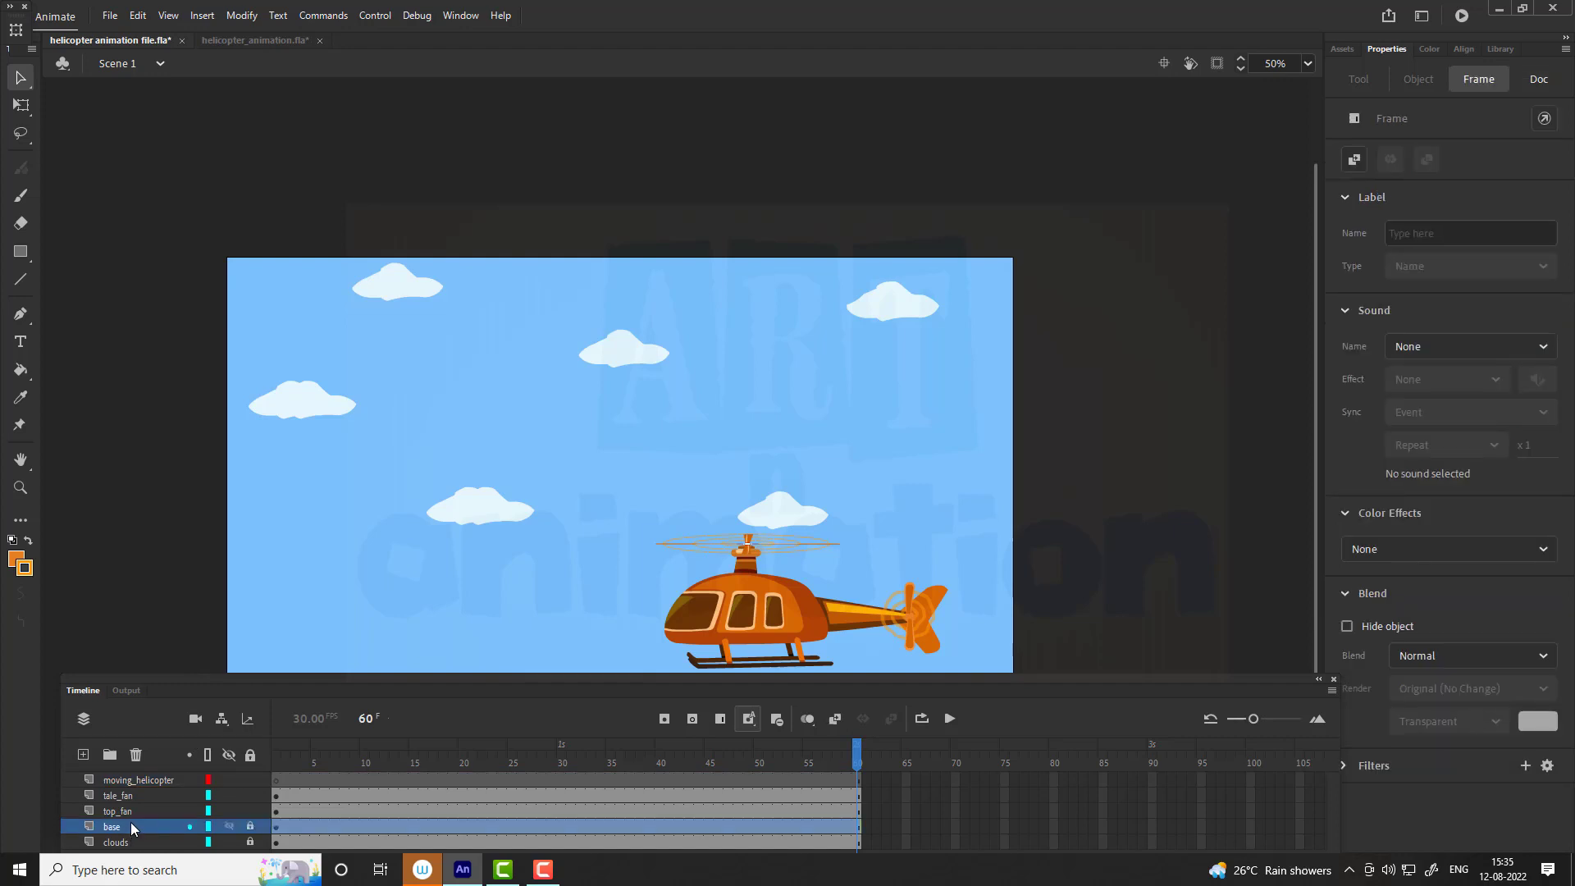
shift+click(147, 795)
right_click(132, 804)
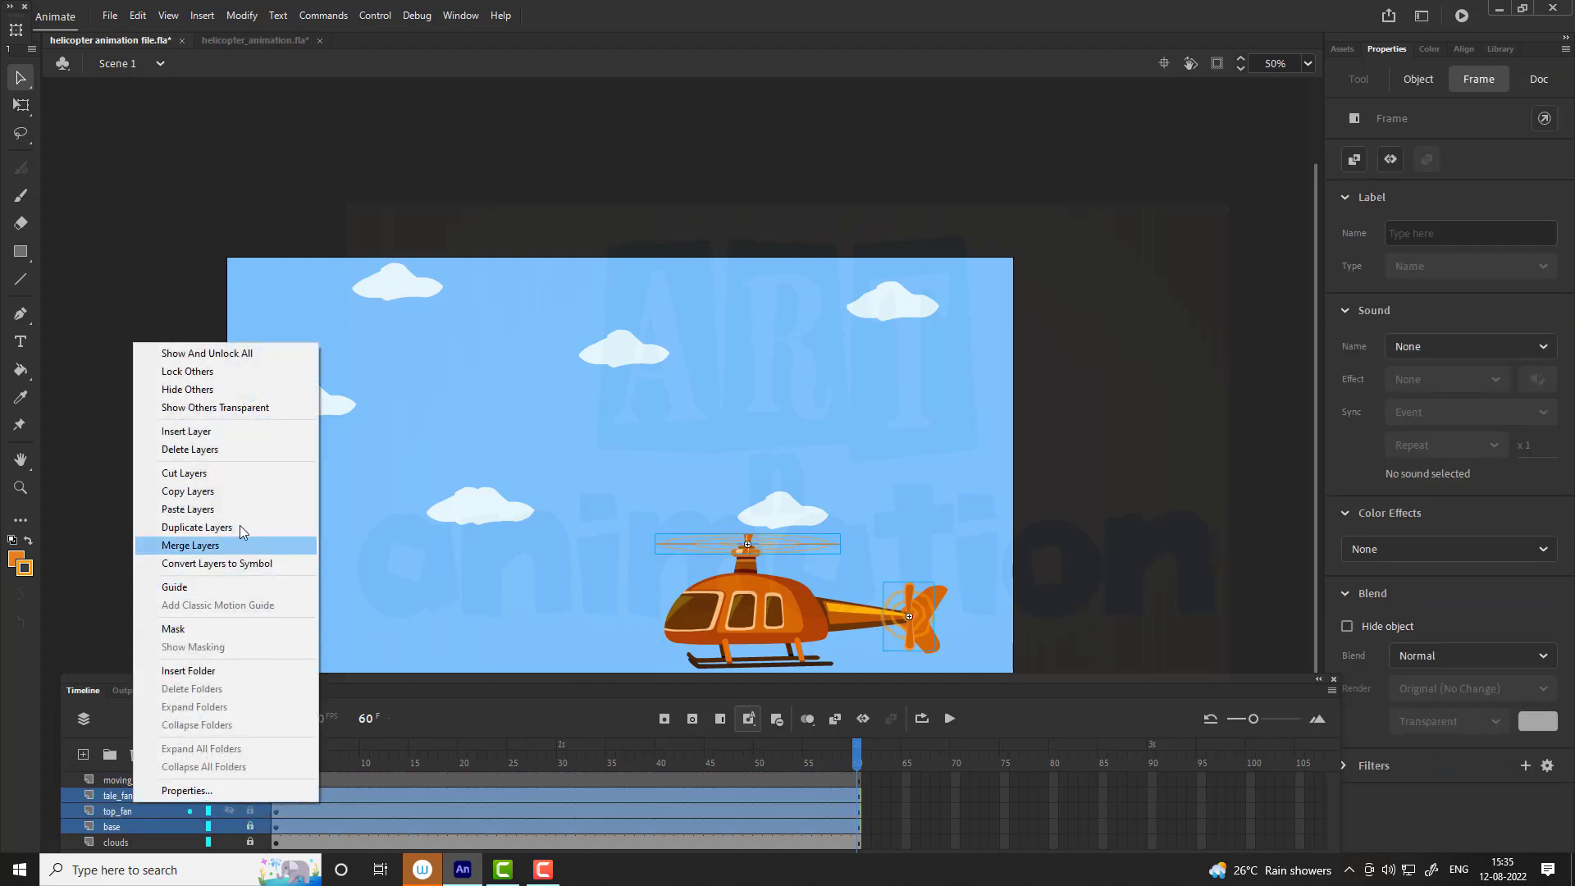
click(238, 473)
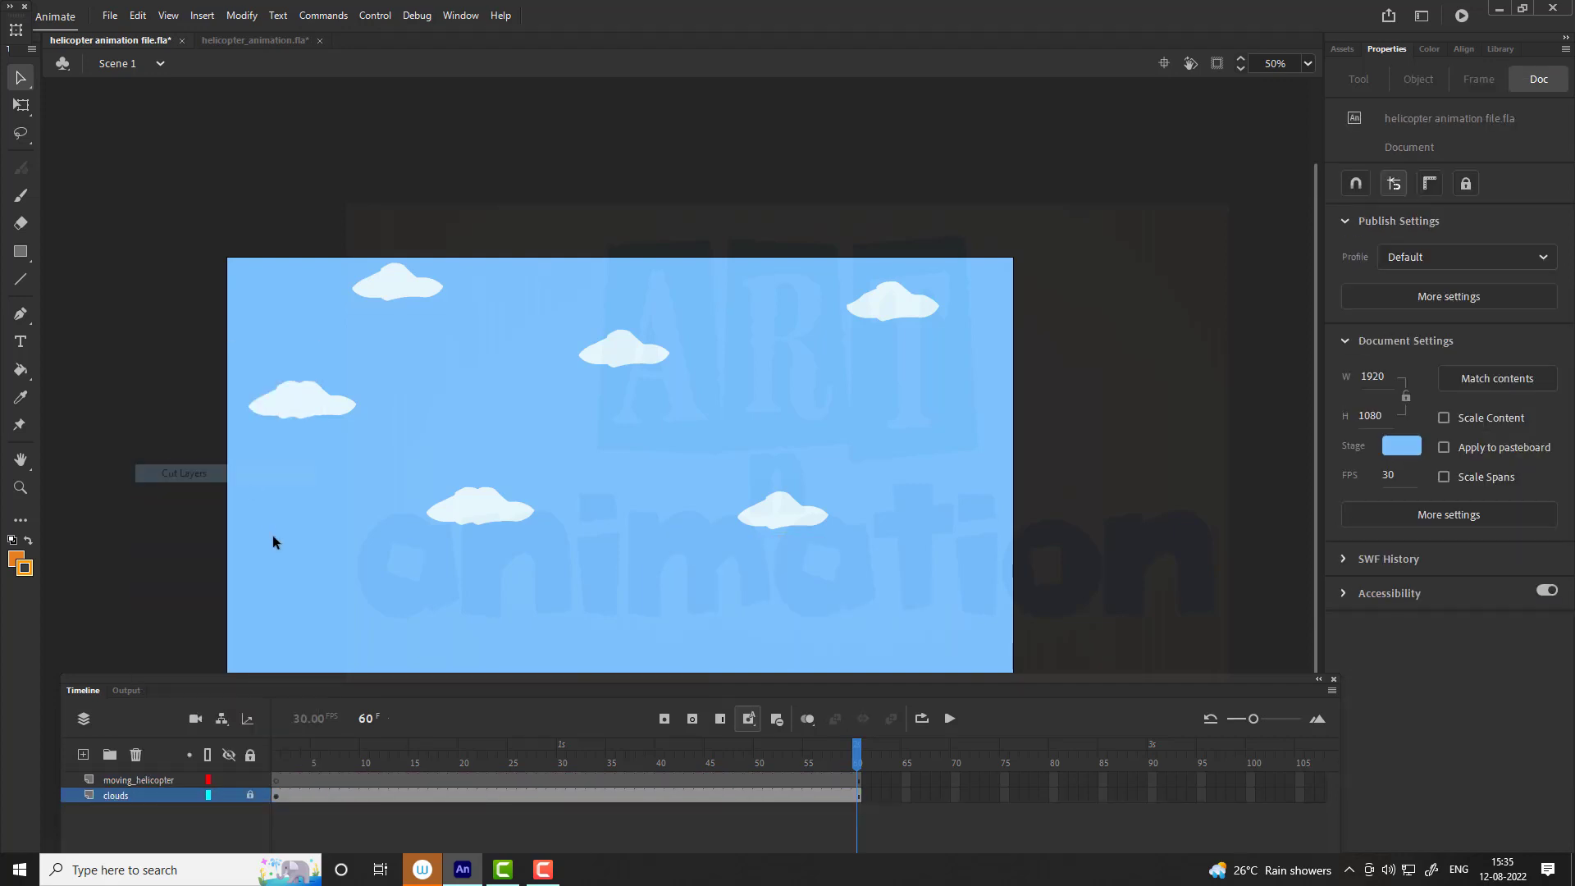
Step: Draw a placeholder square on moving_helicopter and convert it to a Graphic symbol named helicopter
click(277, 780)
key(r)
drag(667, 475, 784, 586)
key(v)
double_click(730, 577)
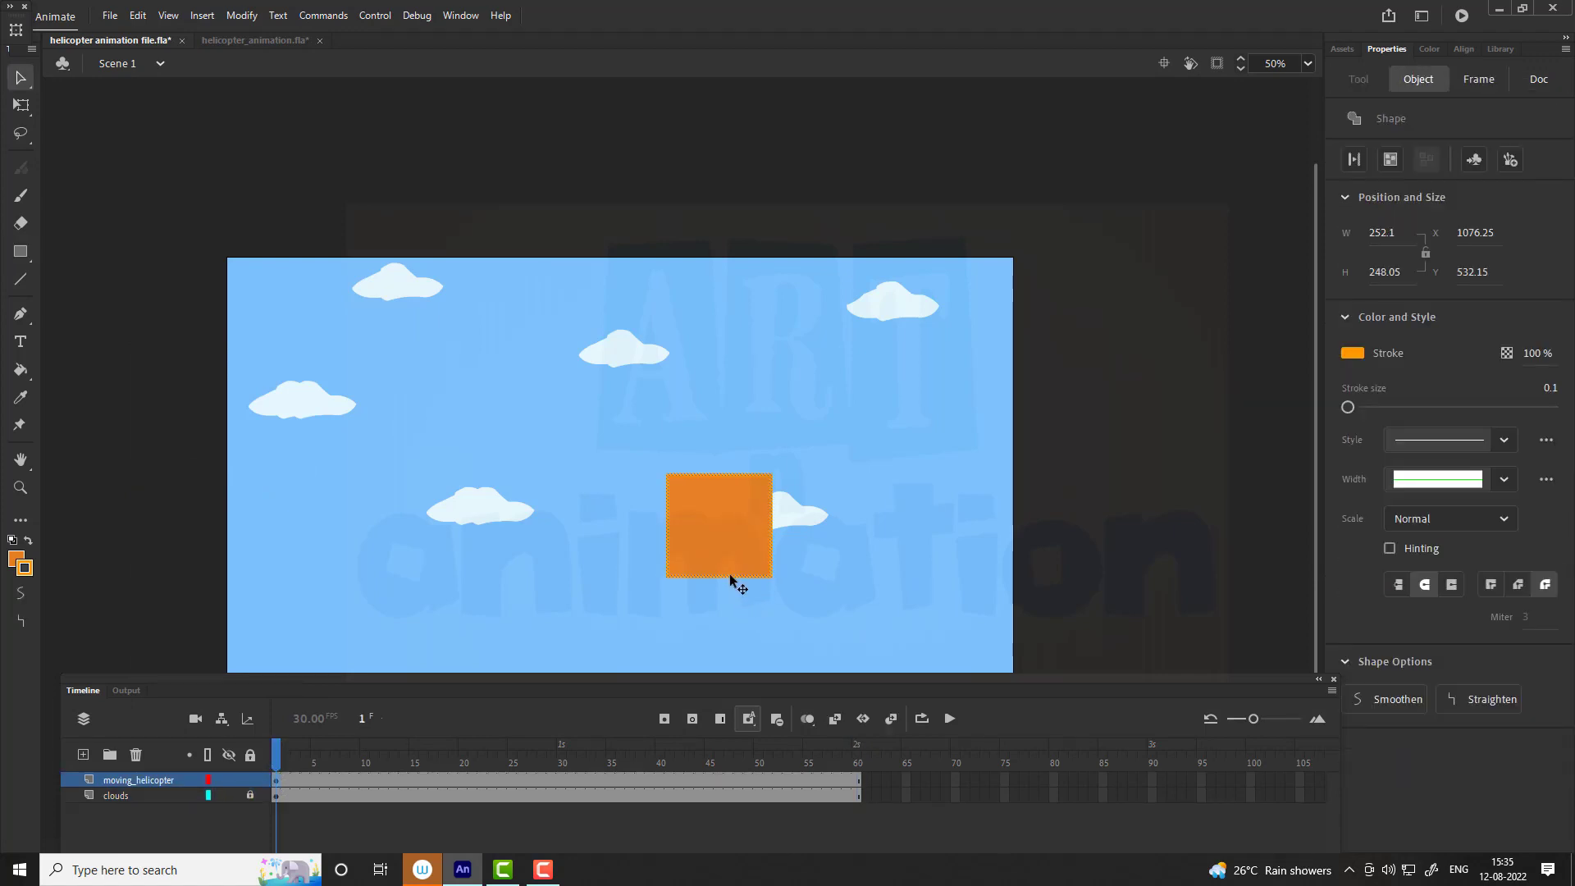
click(746, 553)
key(F8)
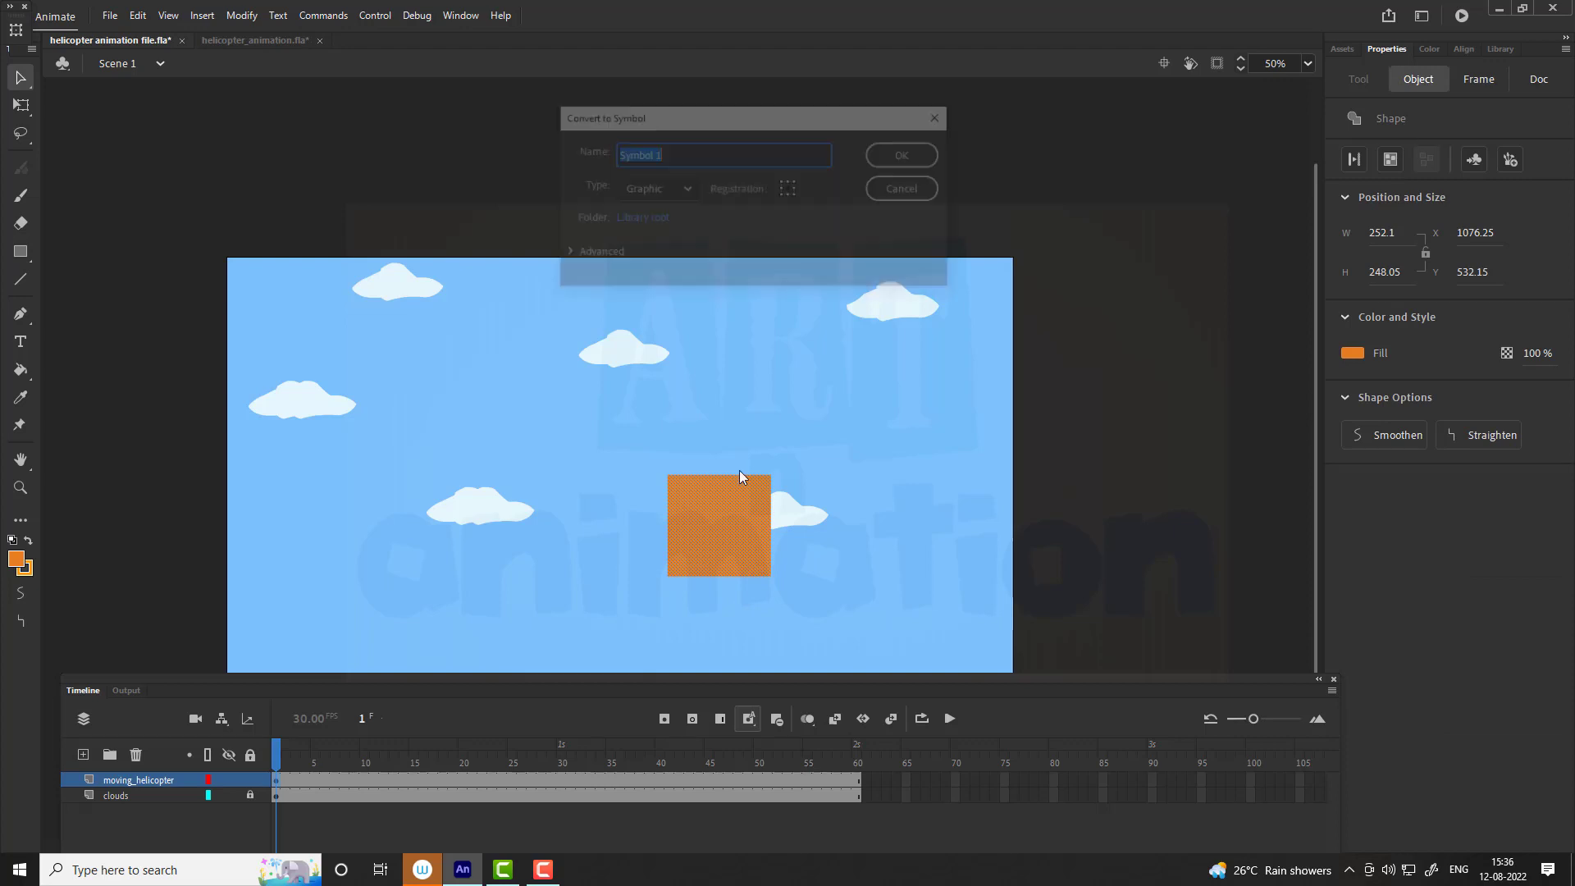
text(he)
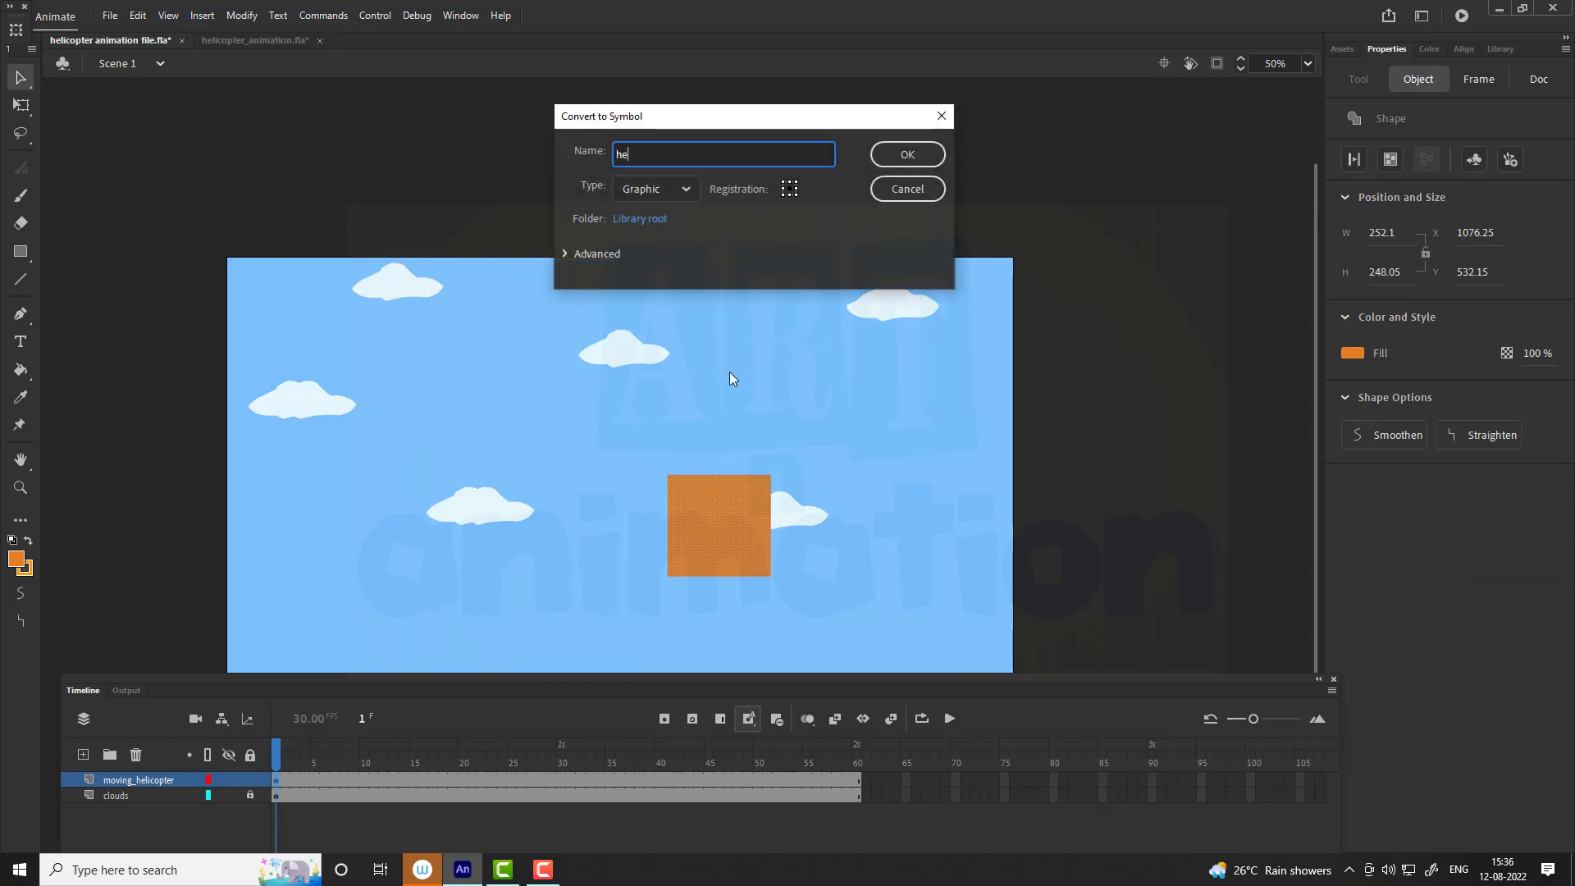
text(licopter)
click(918, 154)
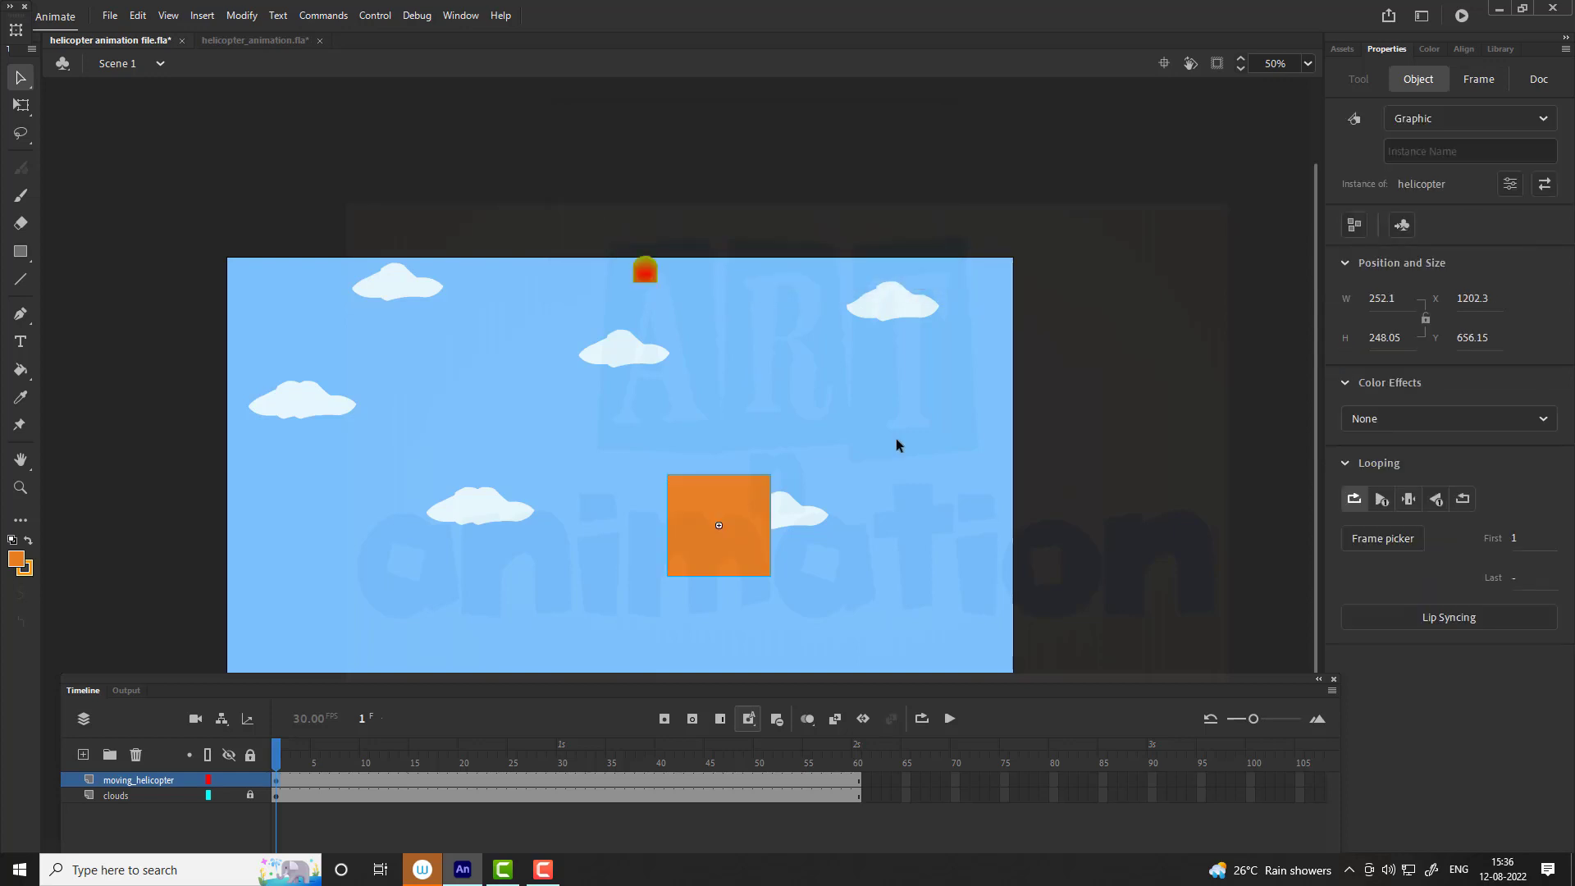
Step: Paste the cut layers inside the helicopter symbol and delete the placeholder square's layer
double_click(719, 555)
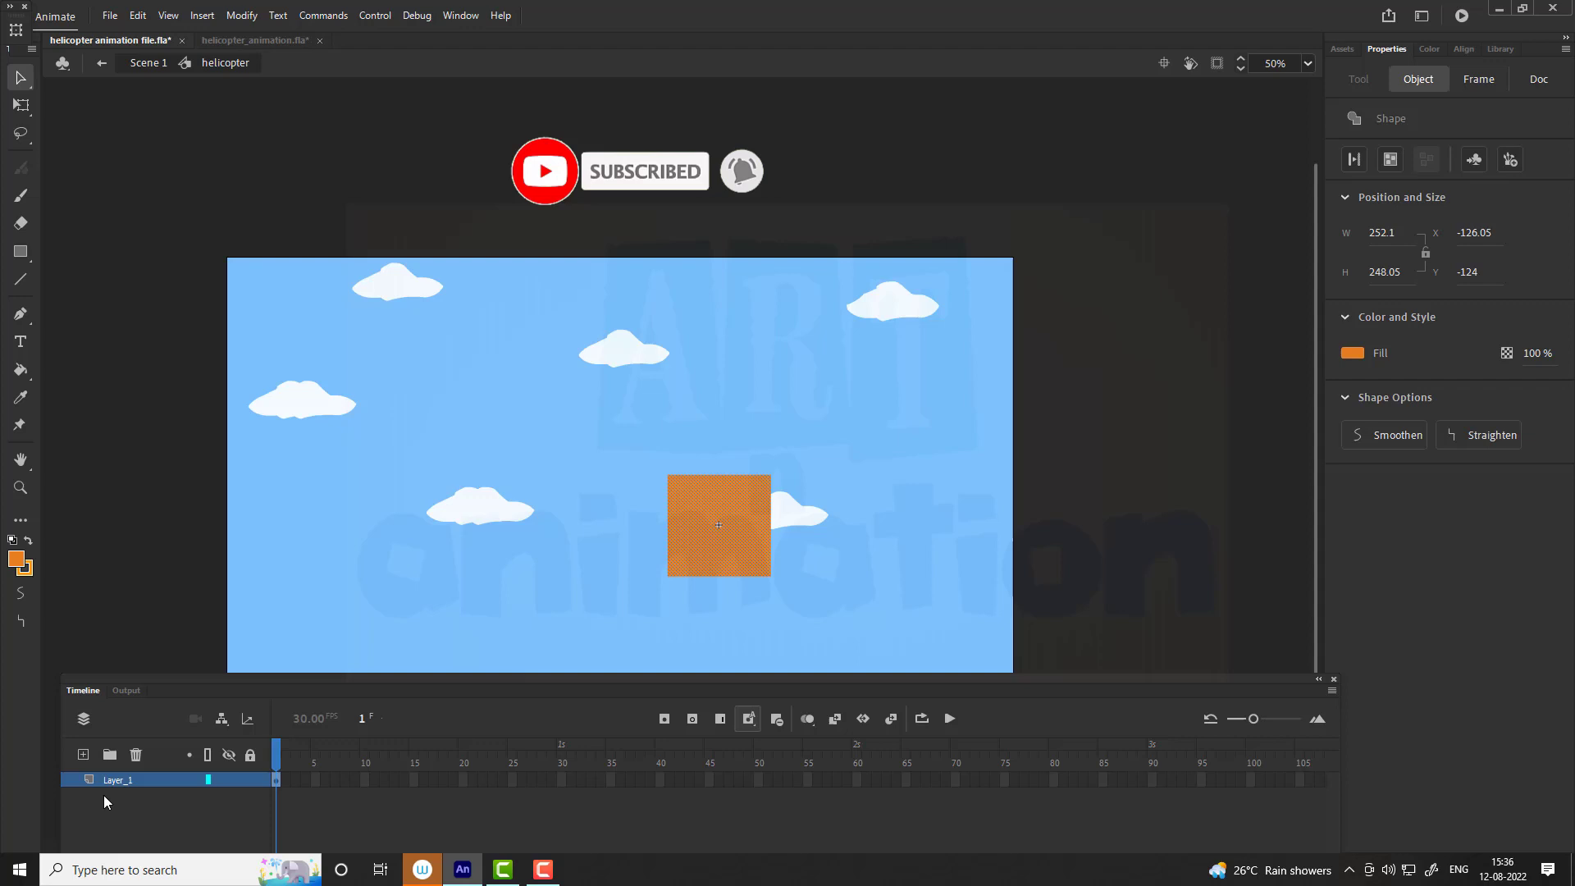
right_click(127, 784)
click(184, 485)
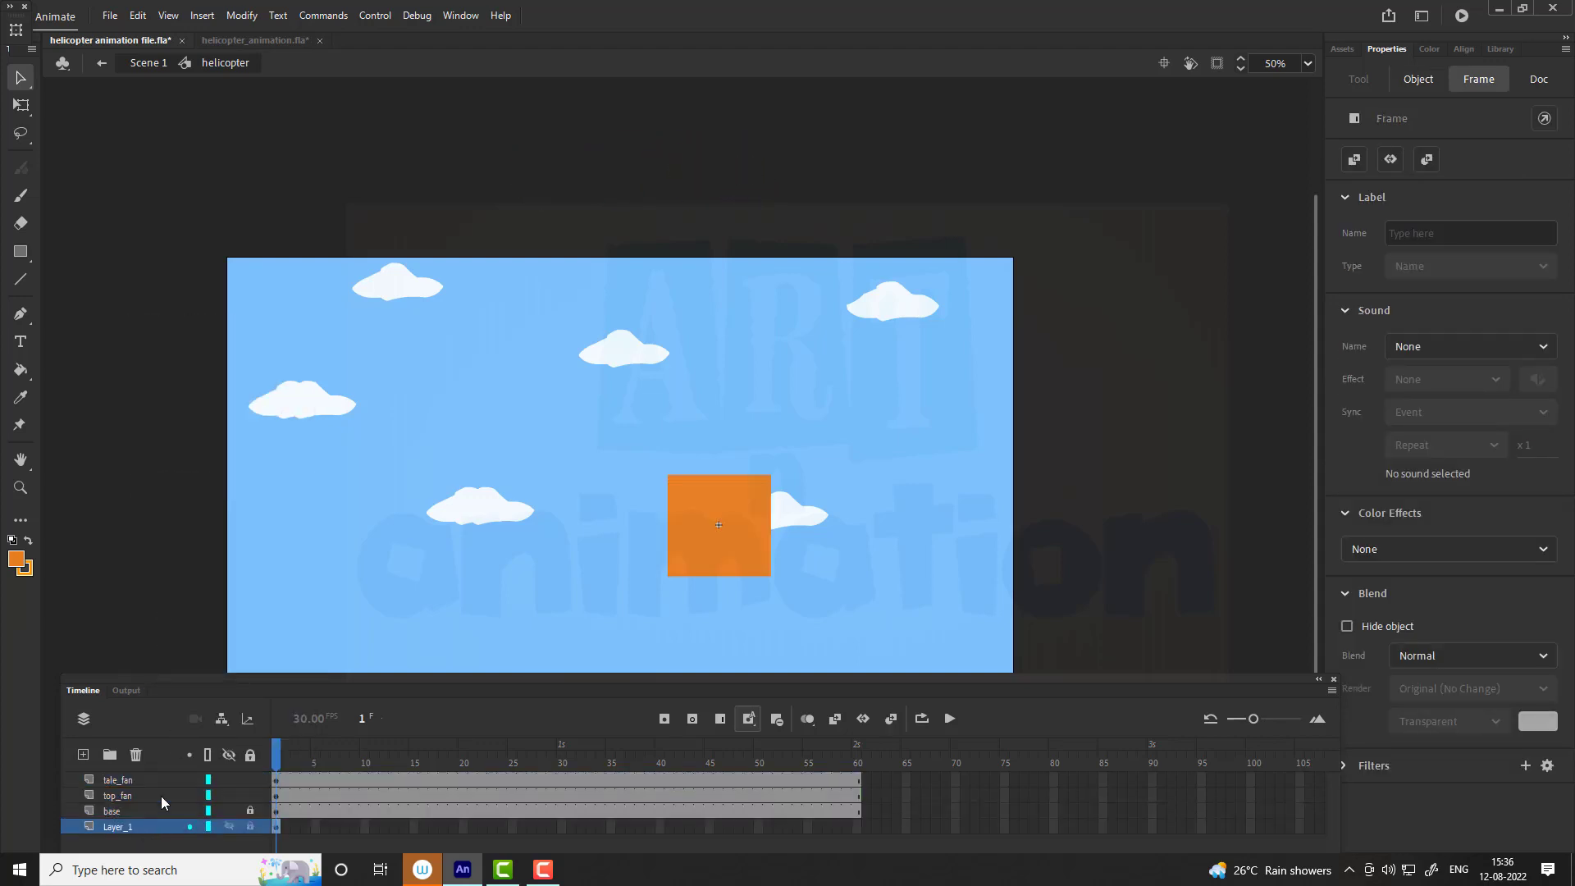
click(135, 754)
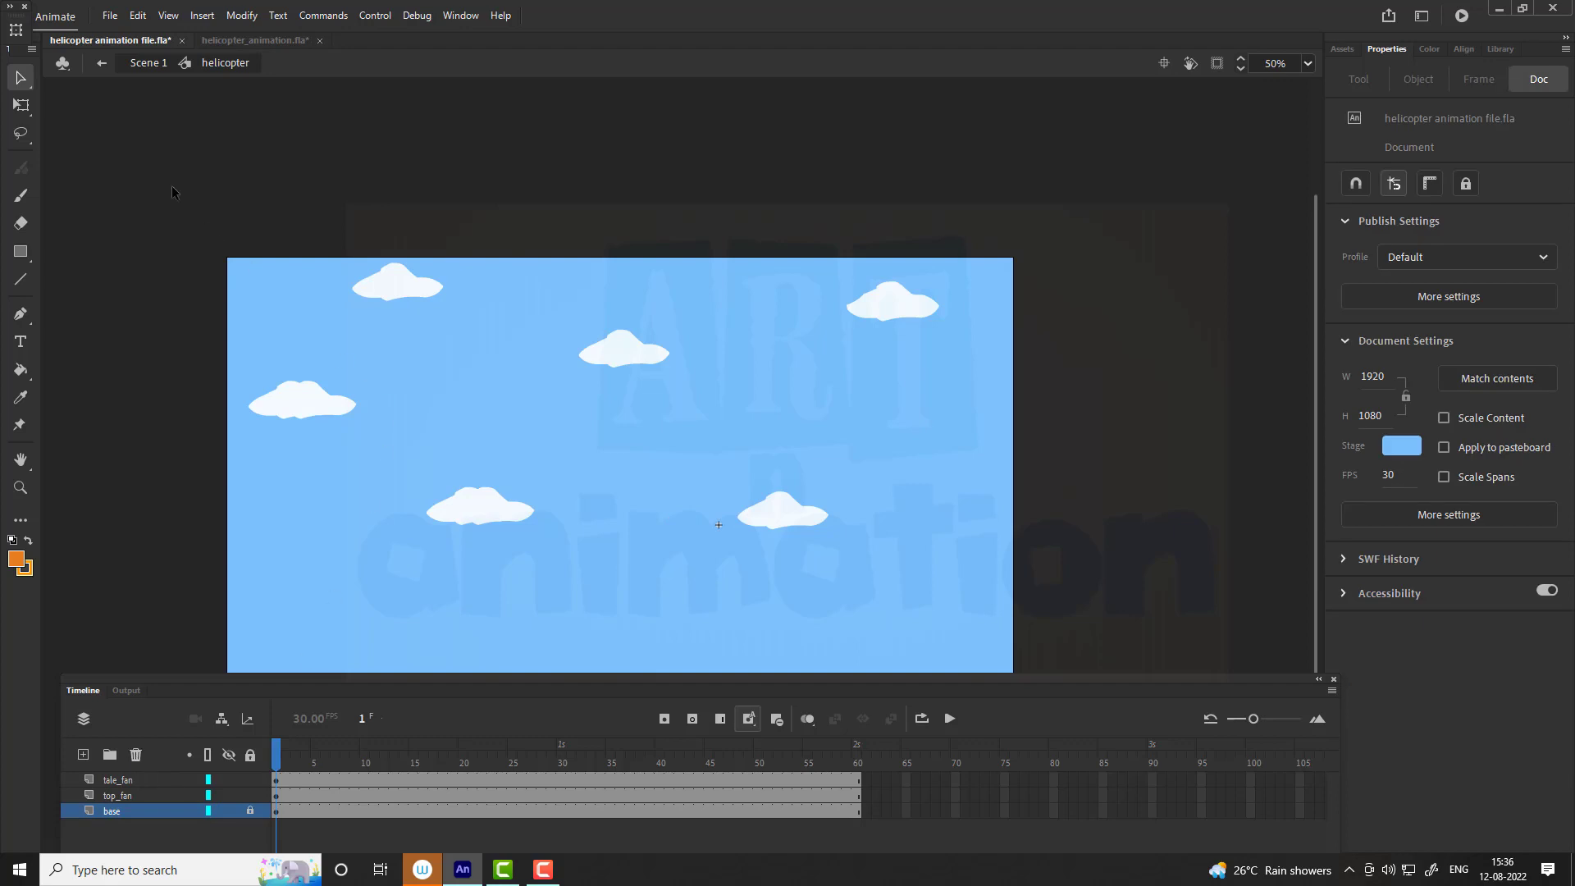
Step: Move the helicopter onto the stage's right side and convert it to a 'moving helicopter' symbol
click(144, 64)
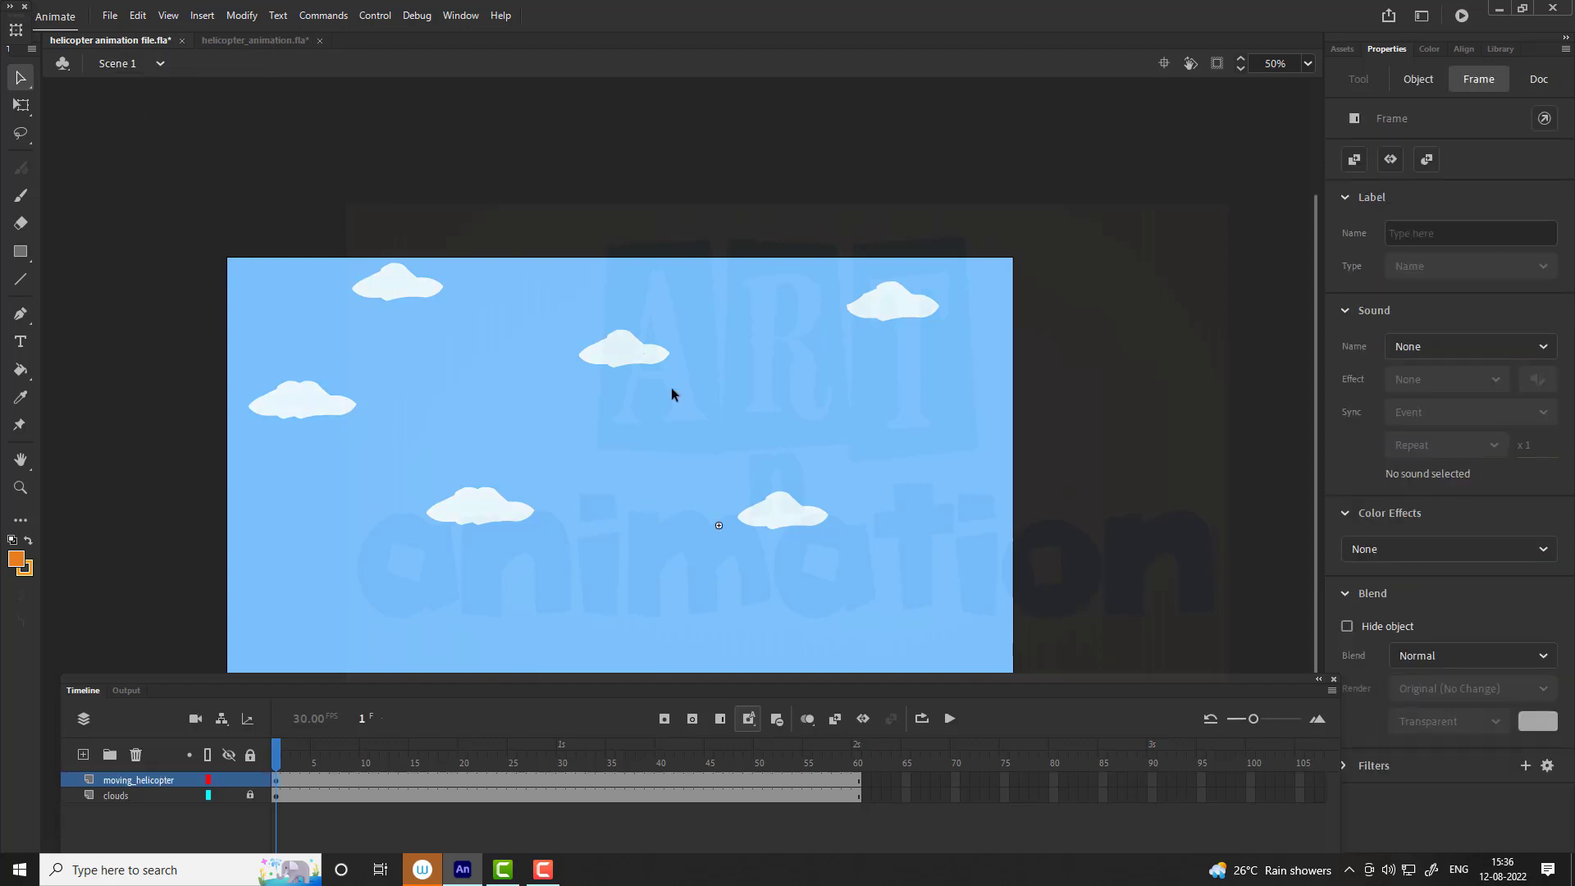
key(ctrl+minus)
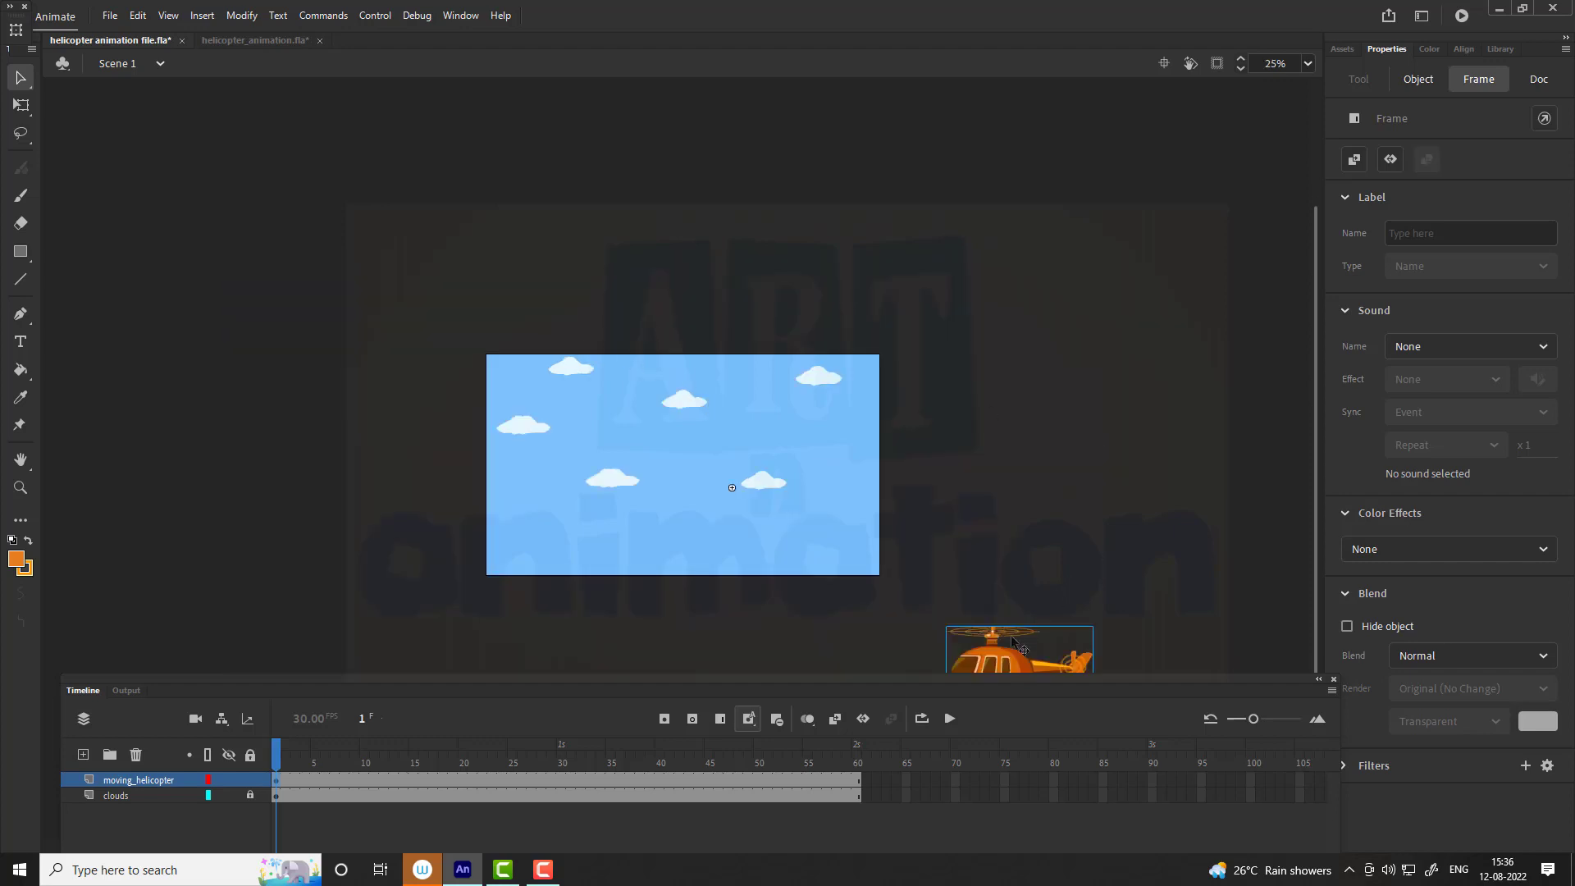
drag(1018, 666, 781, 461)
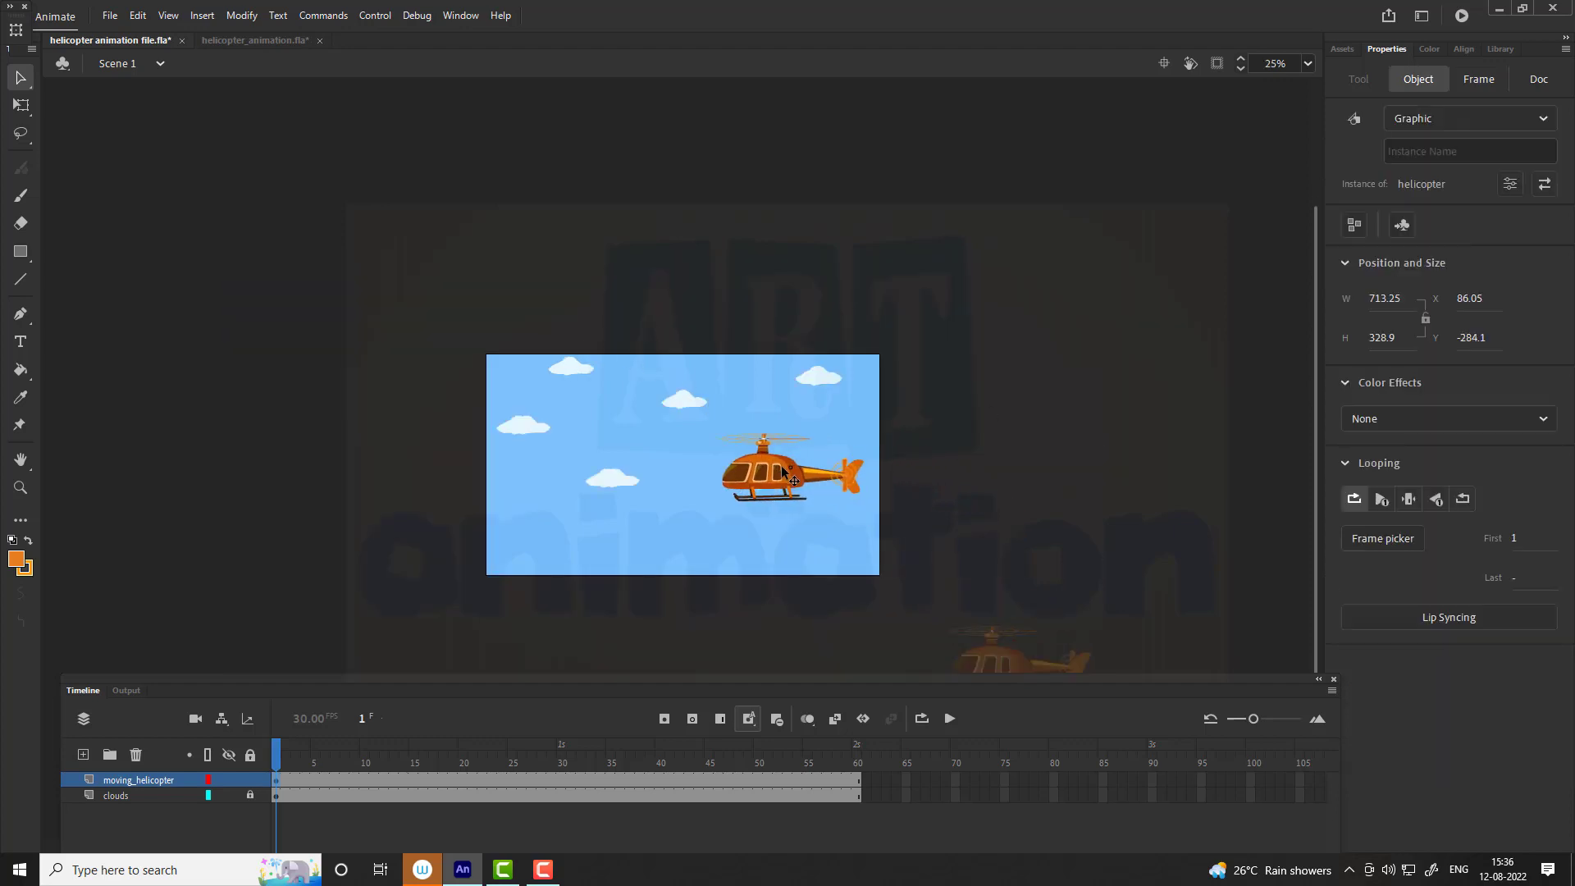
key(ctrl+equal)
key(F8)
text(moving helicopter)
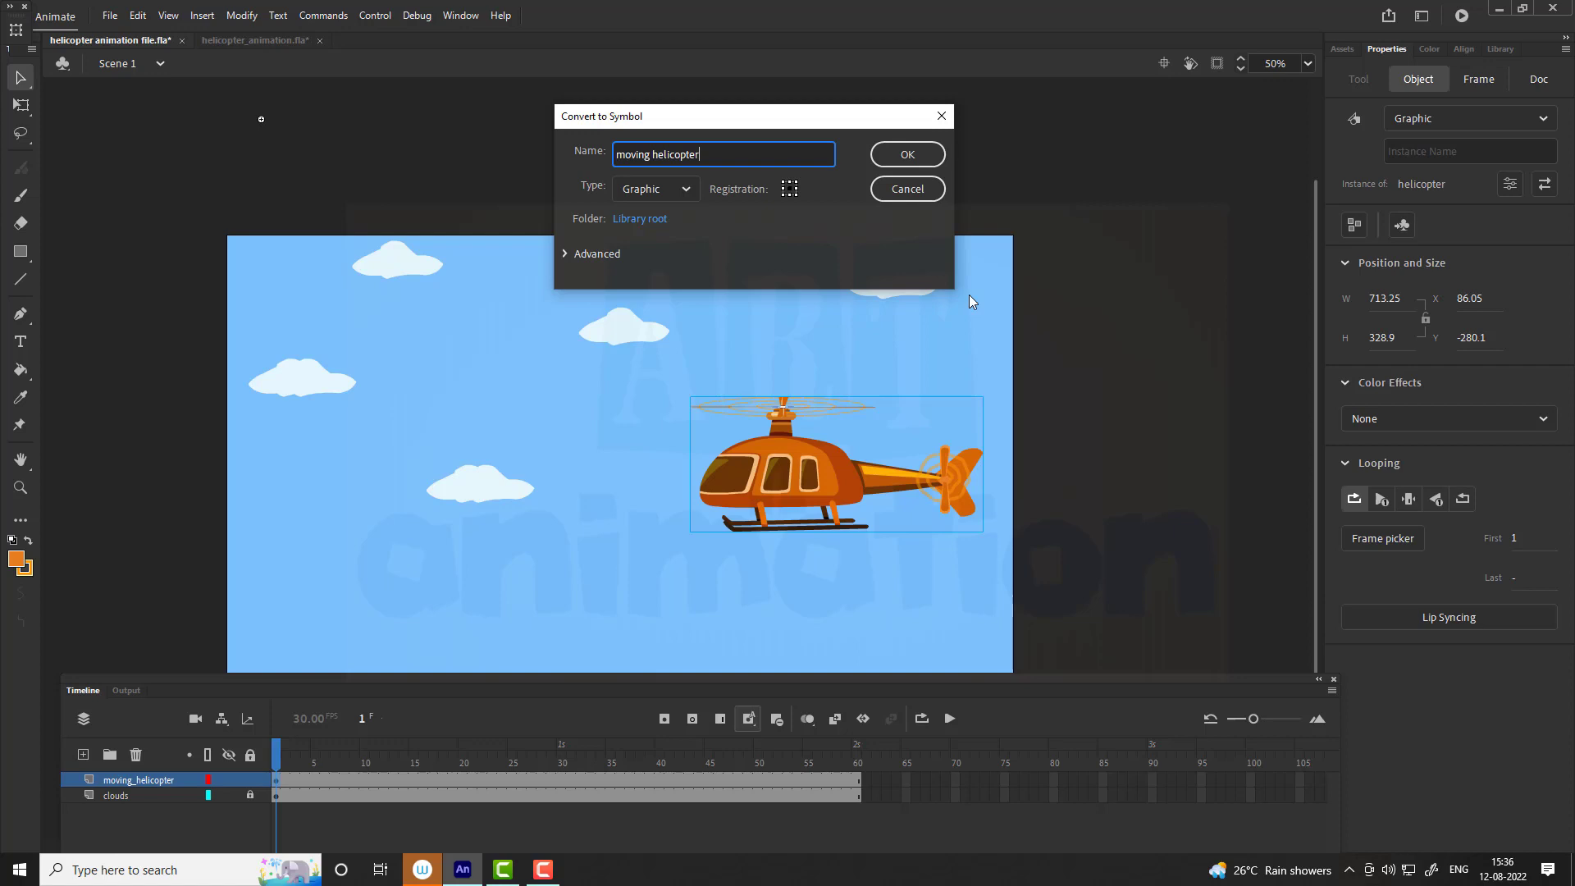
click(896, 155)
double_click(816, 466)
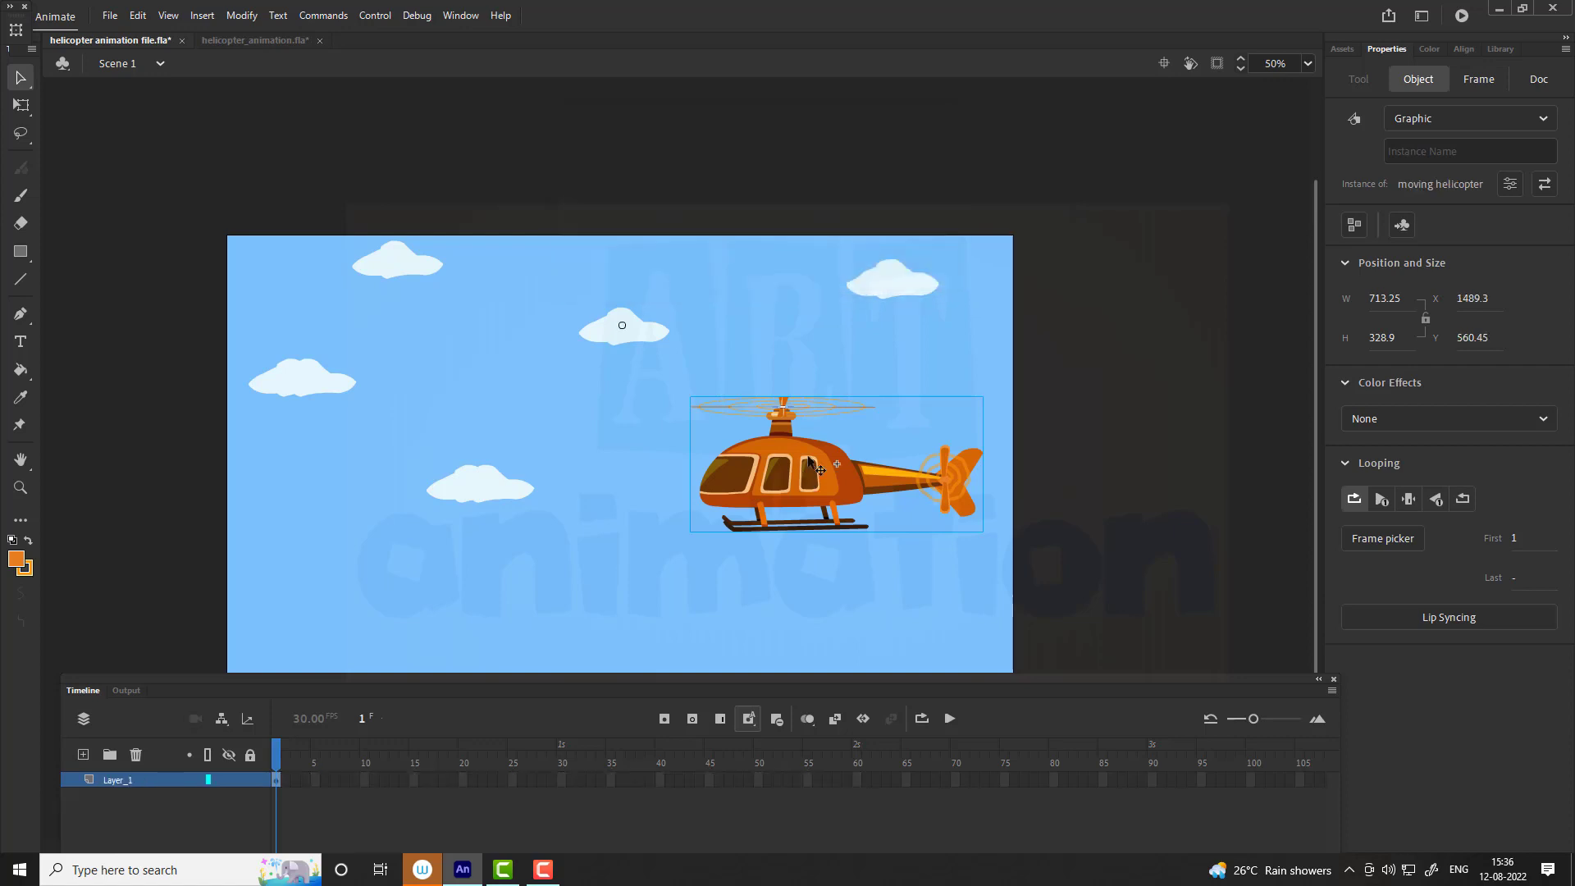
Step: Add keyframes at frame 25 (helicopter nudged up) and frame 50 matching the starting pose
click(513, 780)
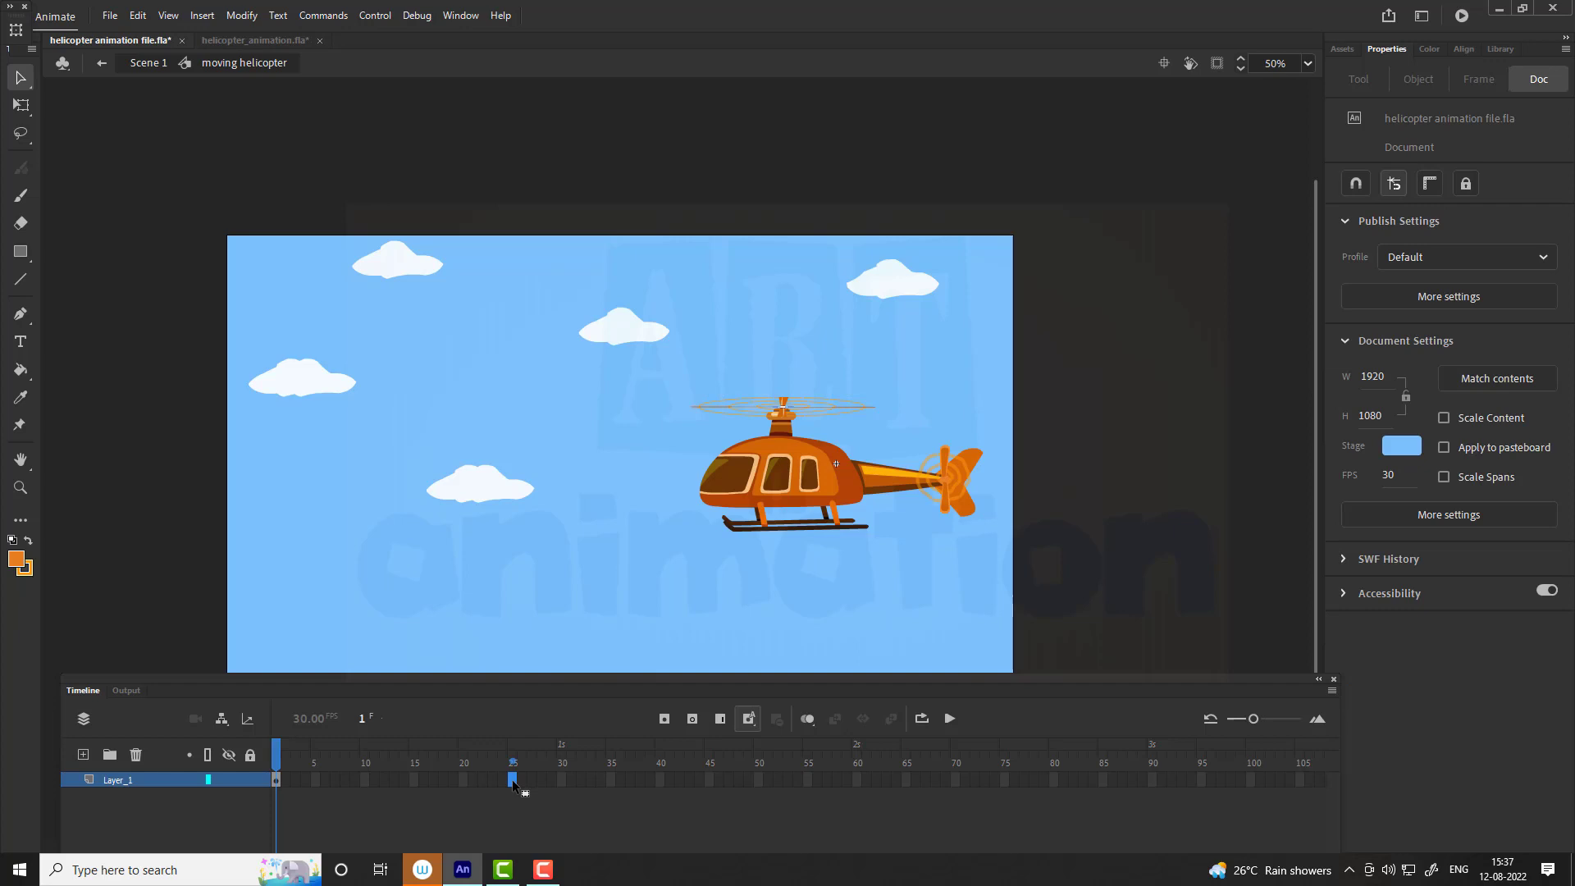
key(F6)
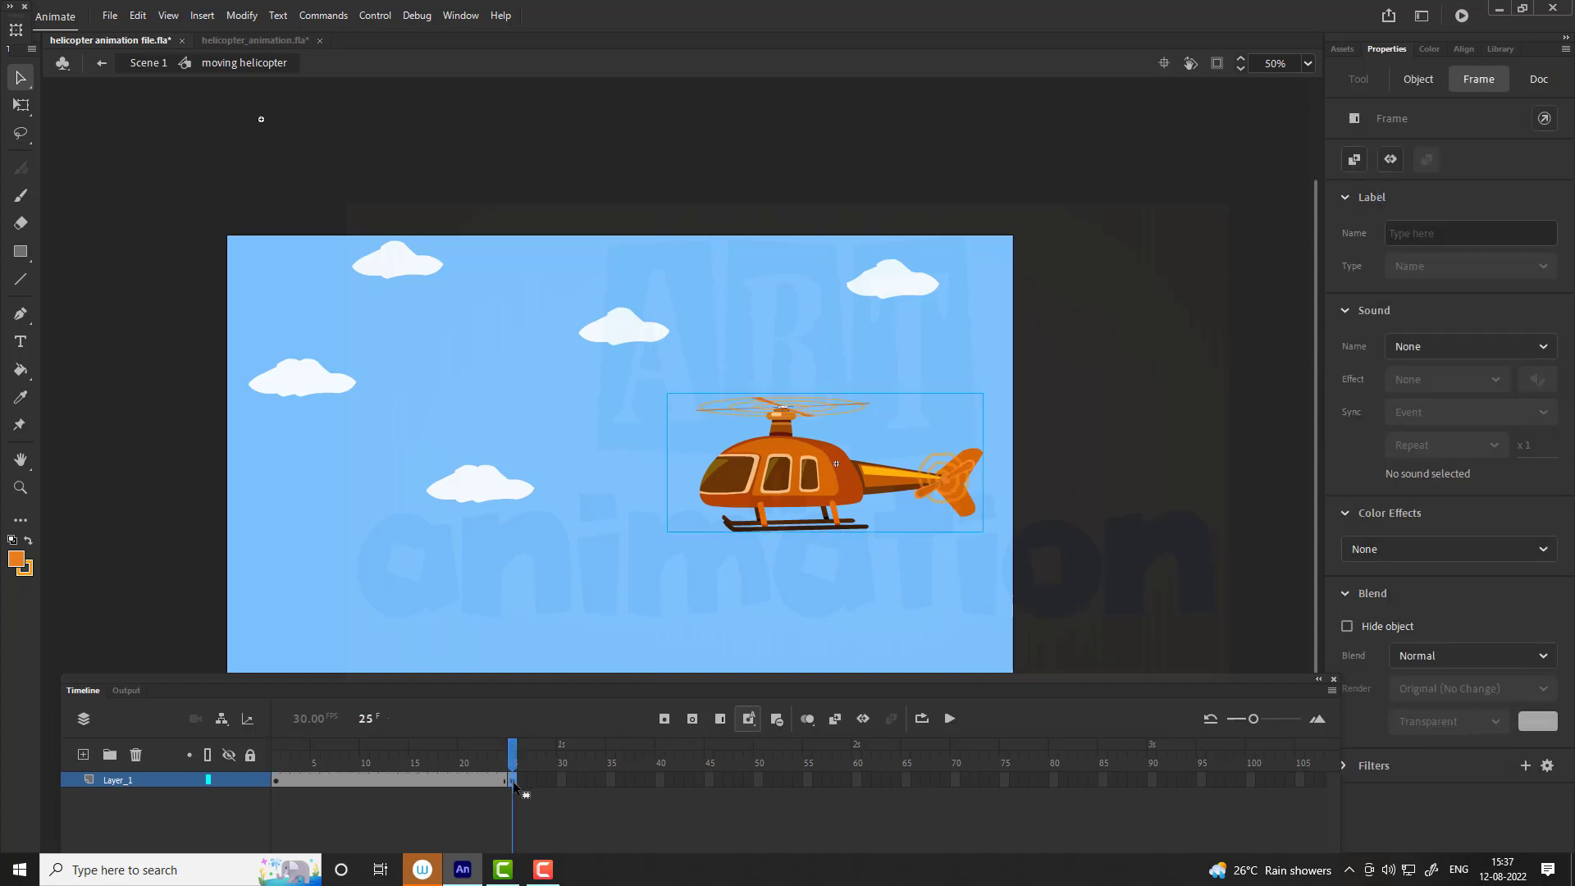
key(shift+Up)
key(shift+Up)
key(shift+Up)
key(shift+Up)
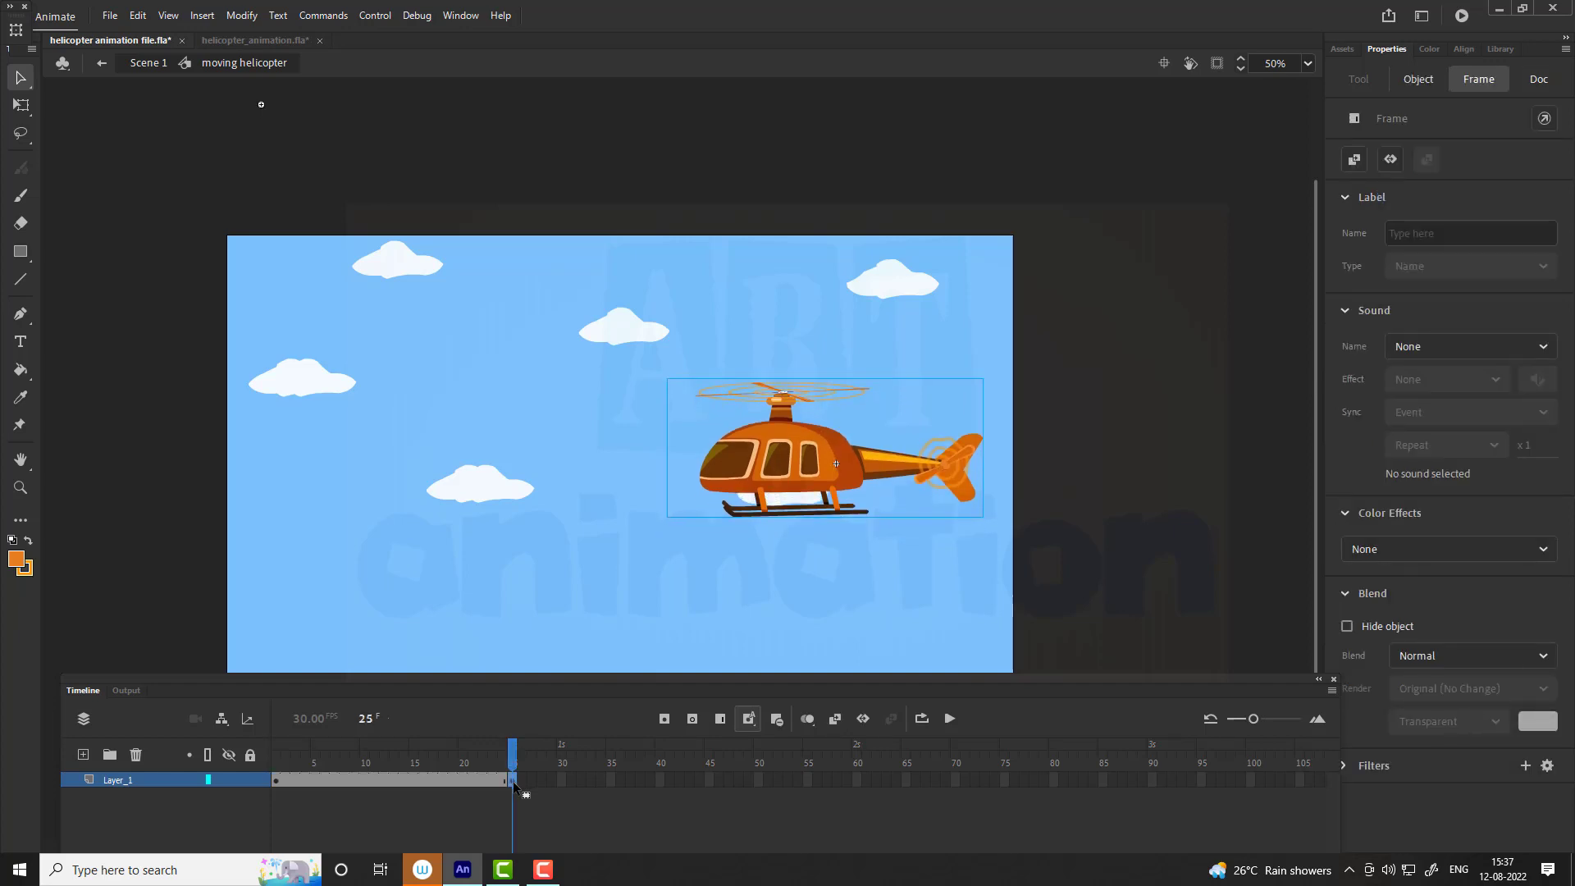
click(759, 781)
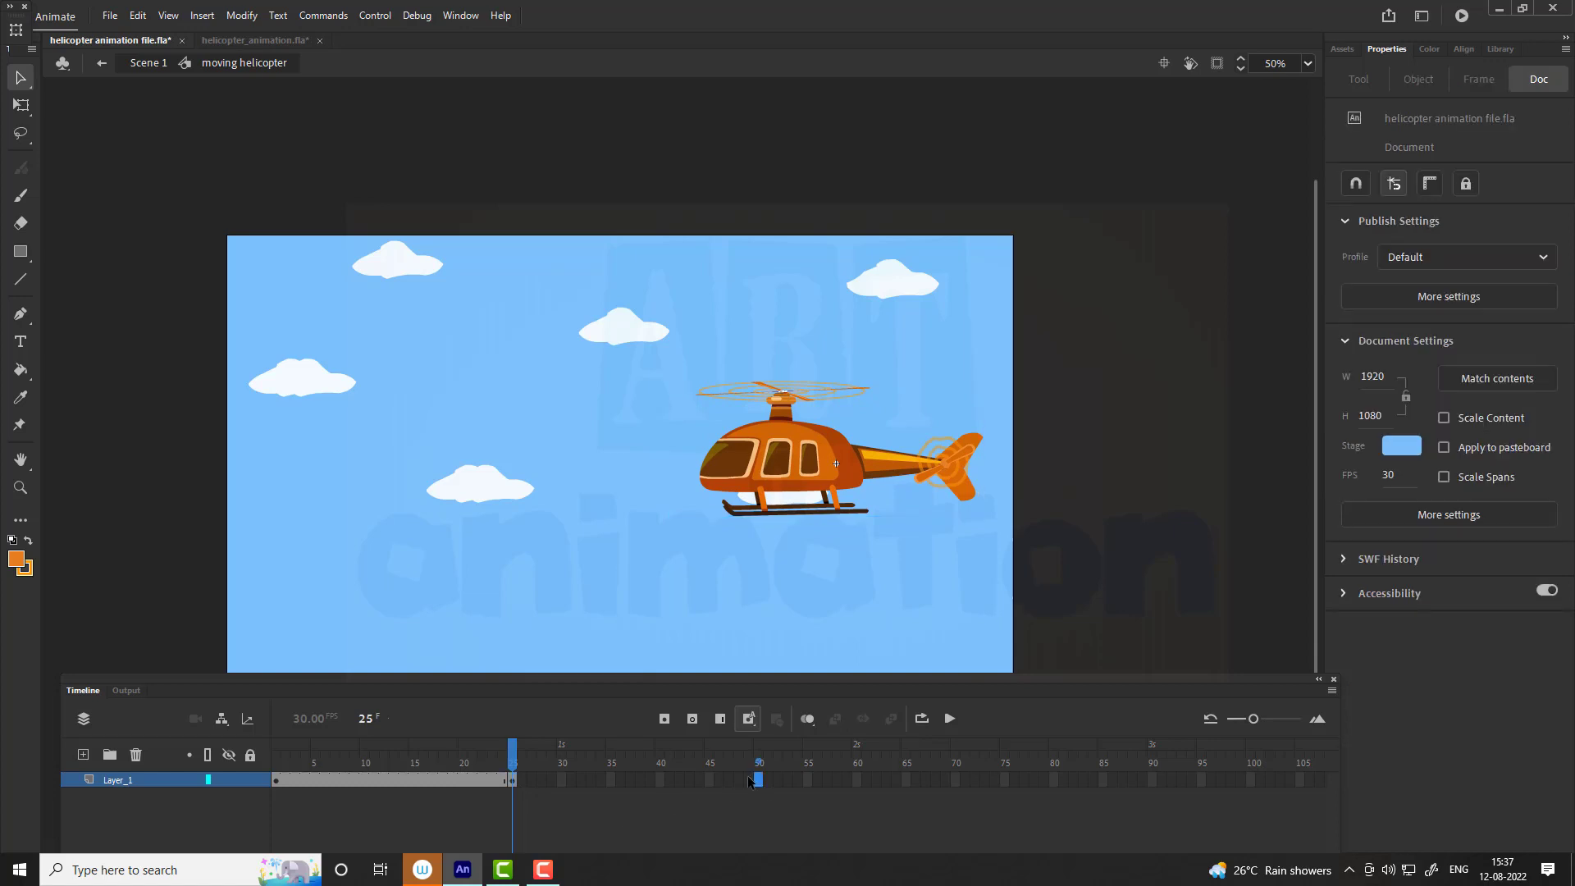
key(F6)
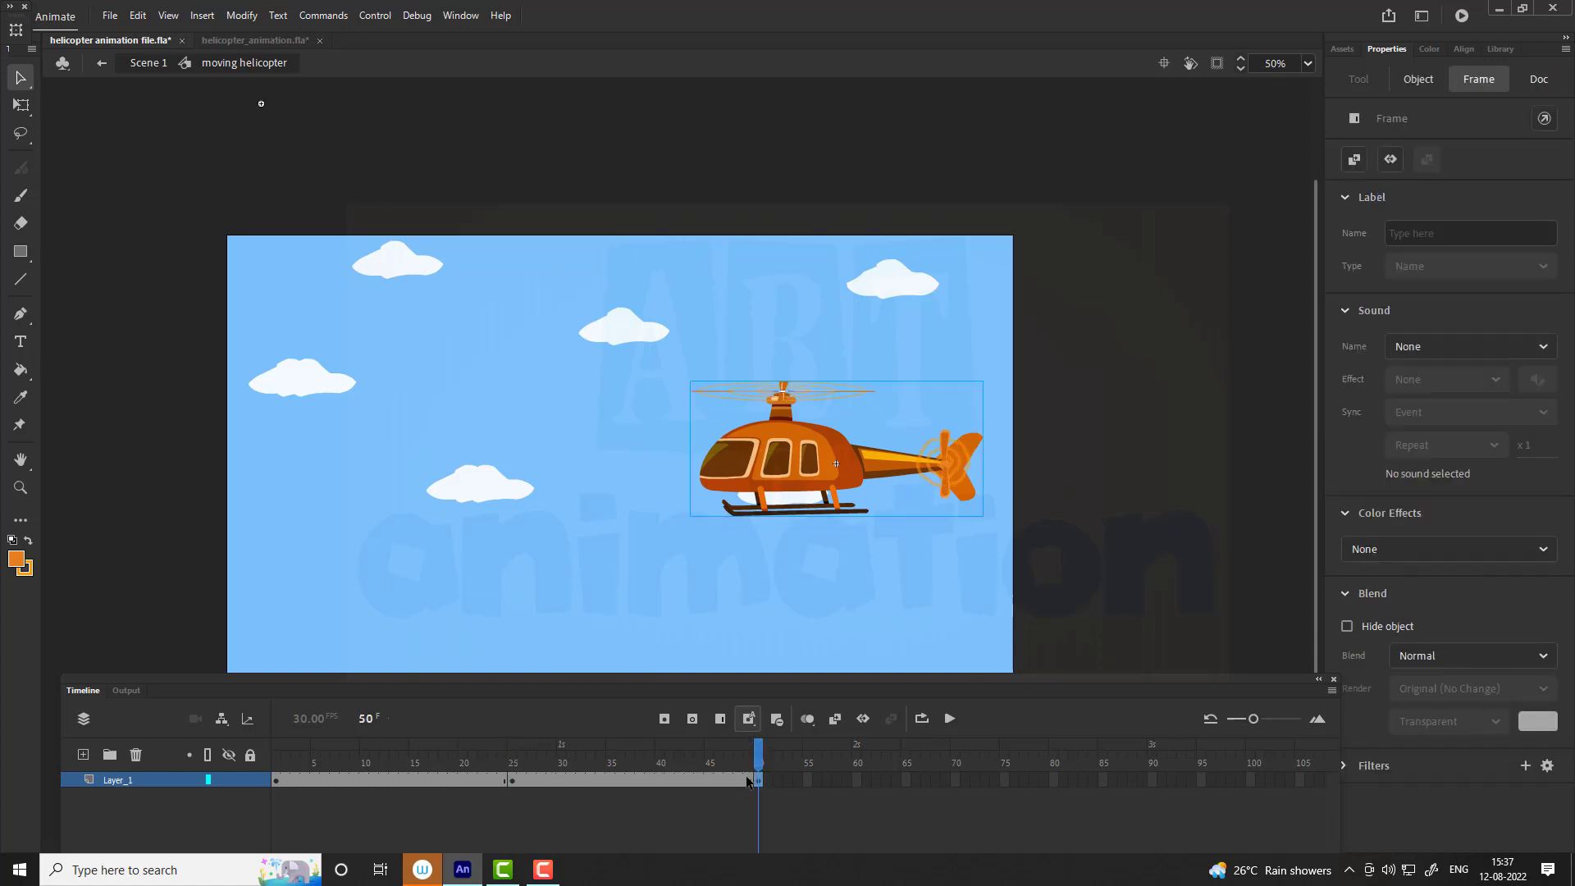
click(277, 779)
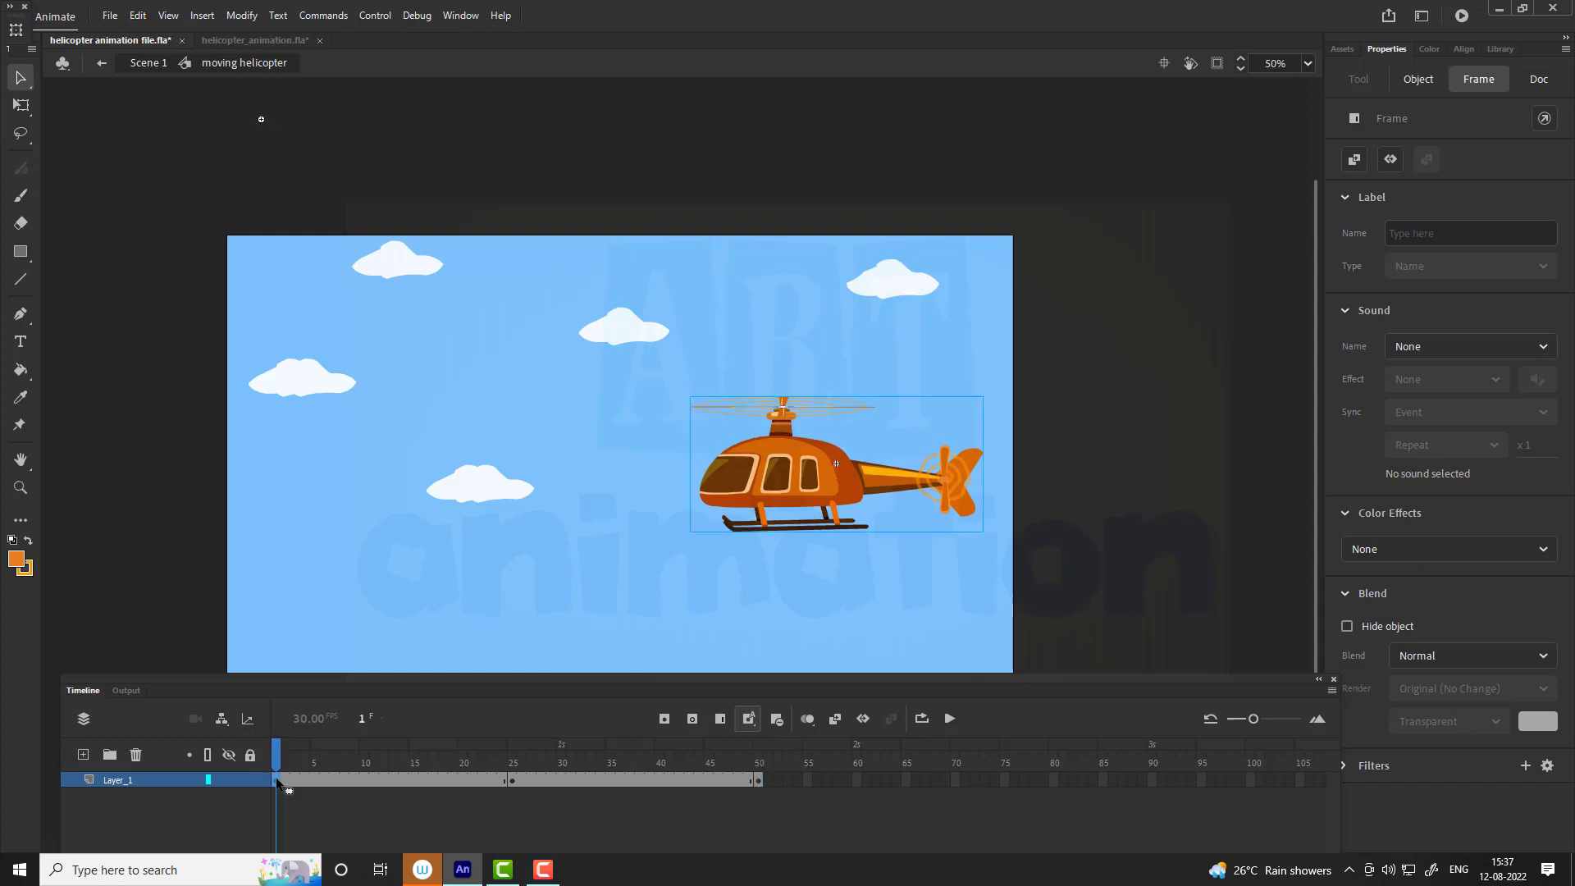
drag(276, 779, 364, 796)
drag(744, 804, 760, 799)
Step: Create a classic tween across the bobbing frames and play it, also from frame 25
drag(462, 780, 550, 780)
right_click(550, 780)
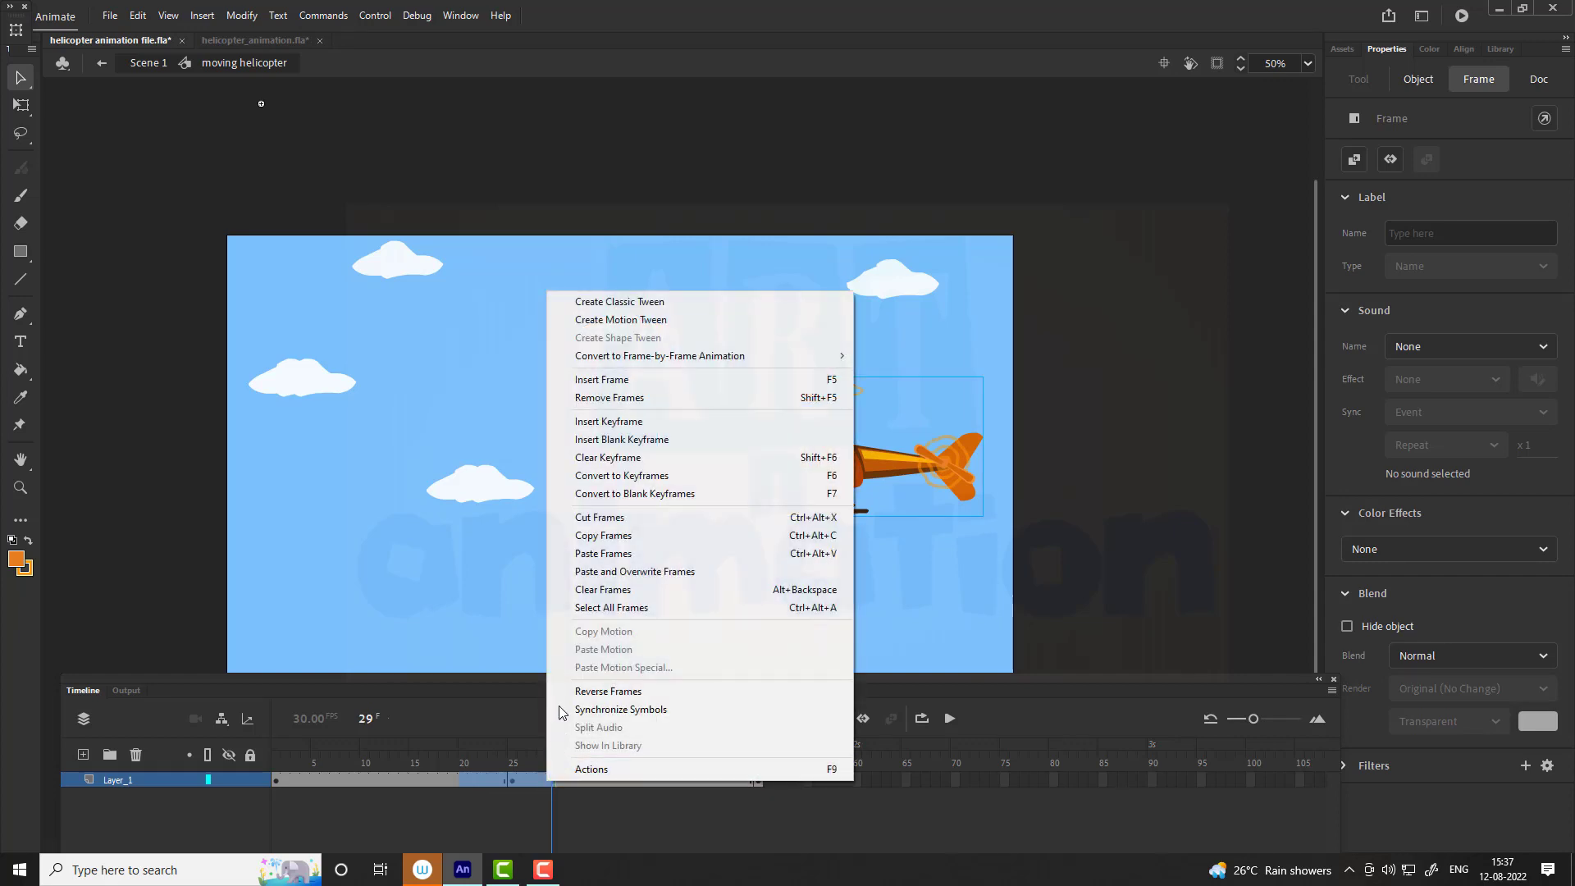
click(598, 303)
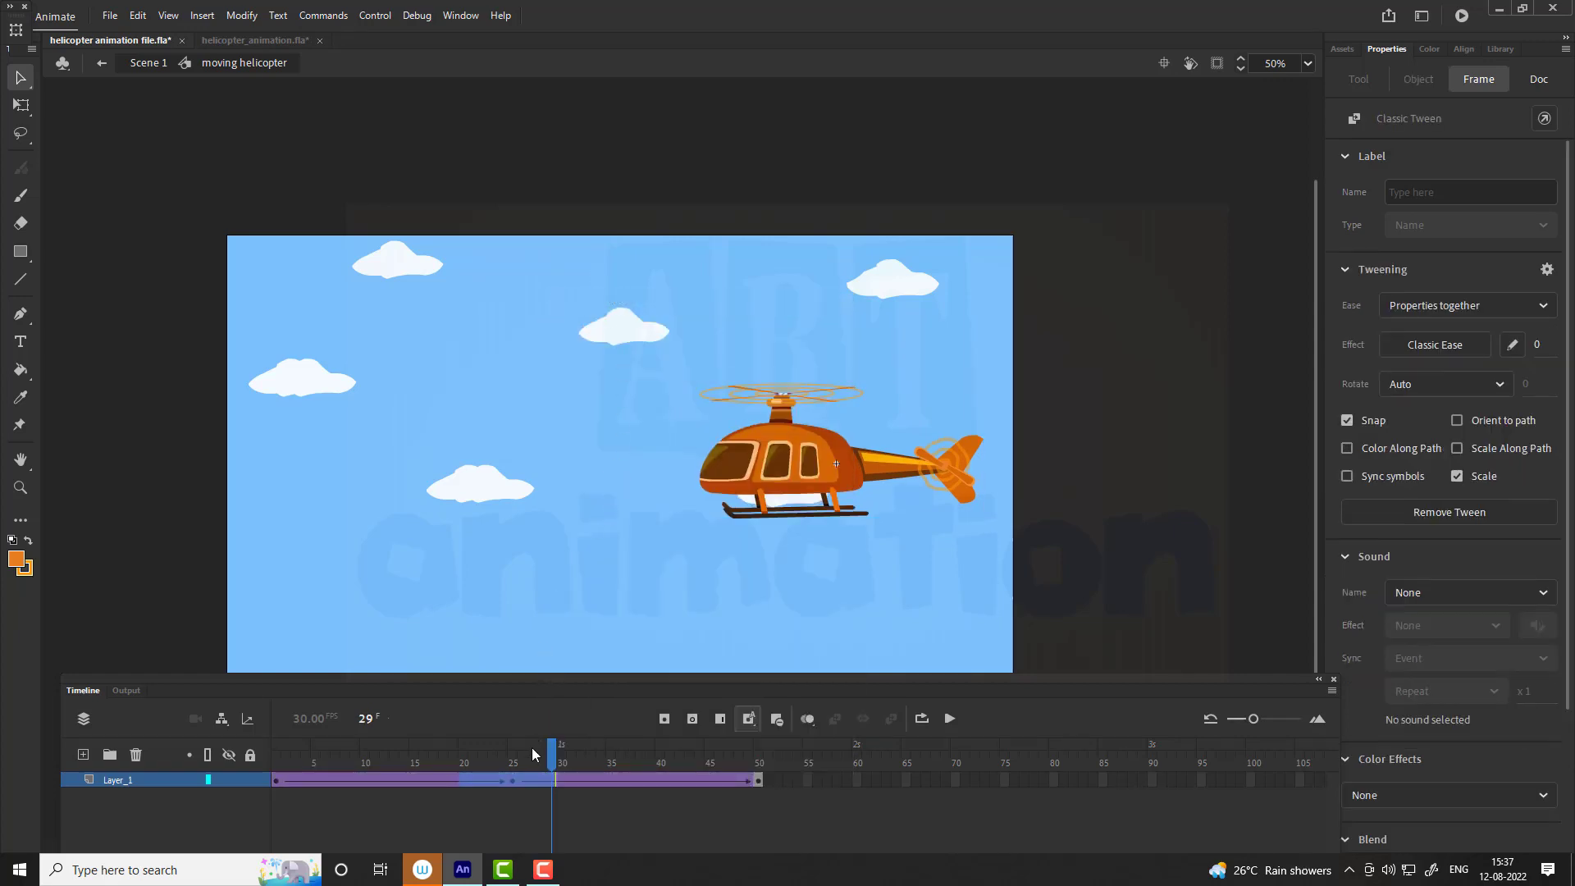
key(Return)
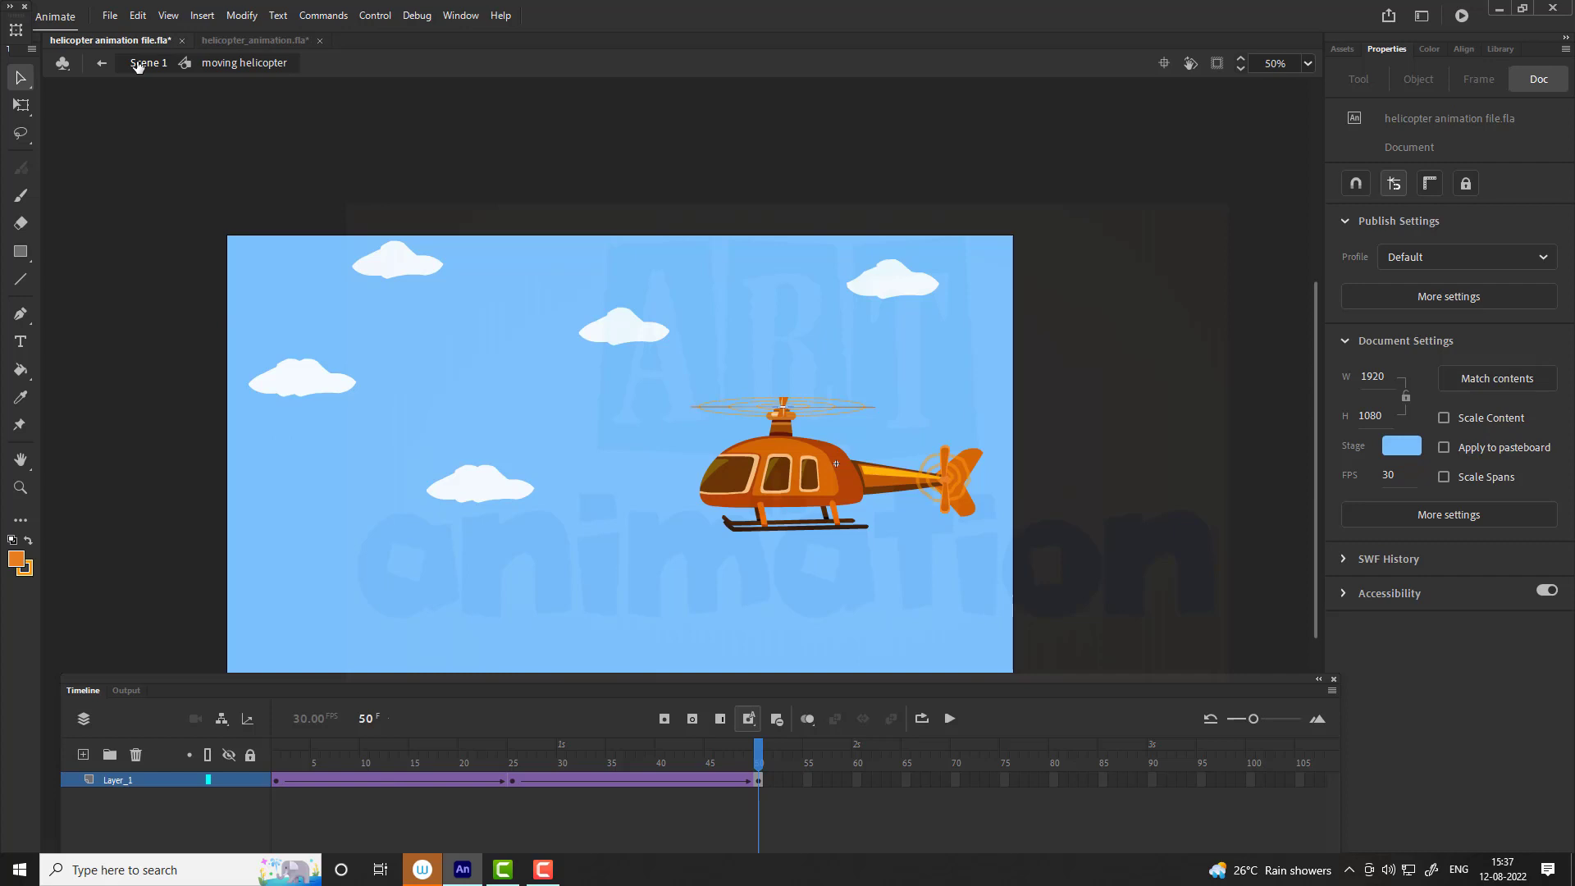
click(515, 777)
key(Return)
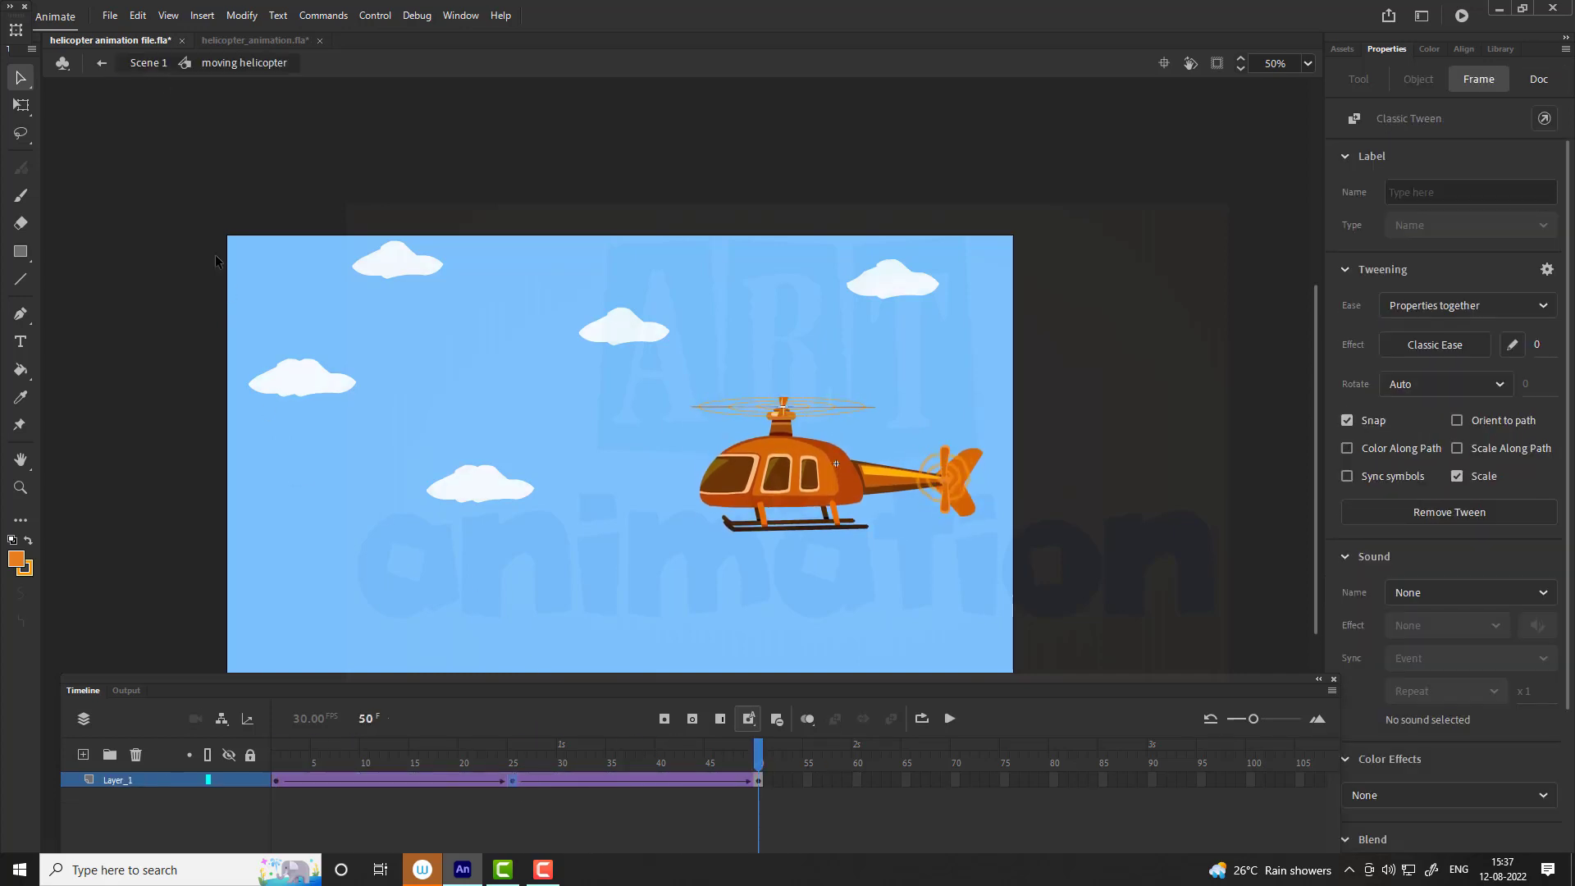
Step: Duplicate the clouds twice and combine all three strips into a 'clouds group' symbol
click(148, 63)
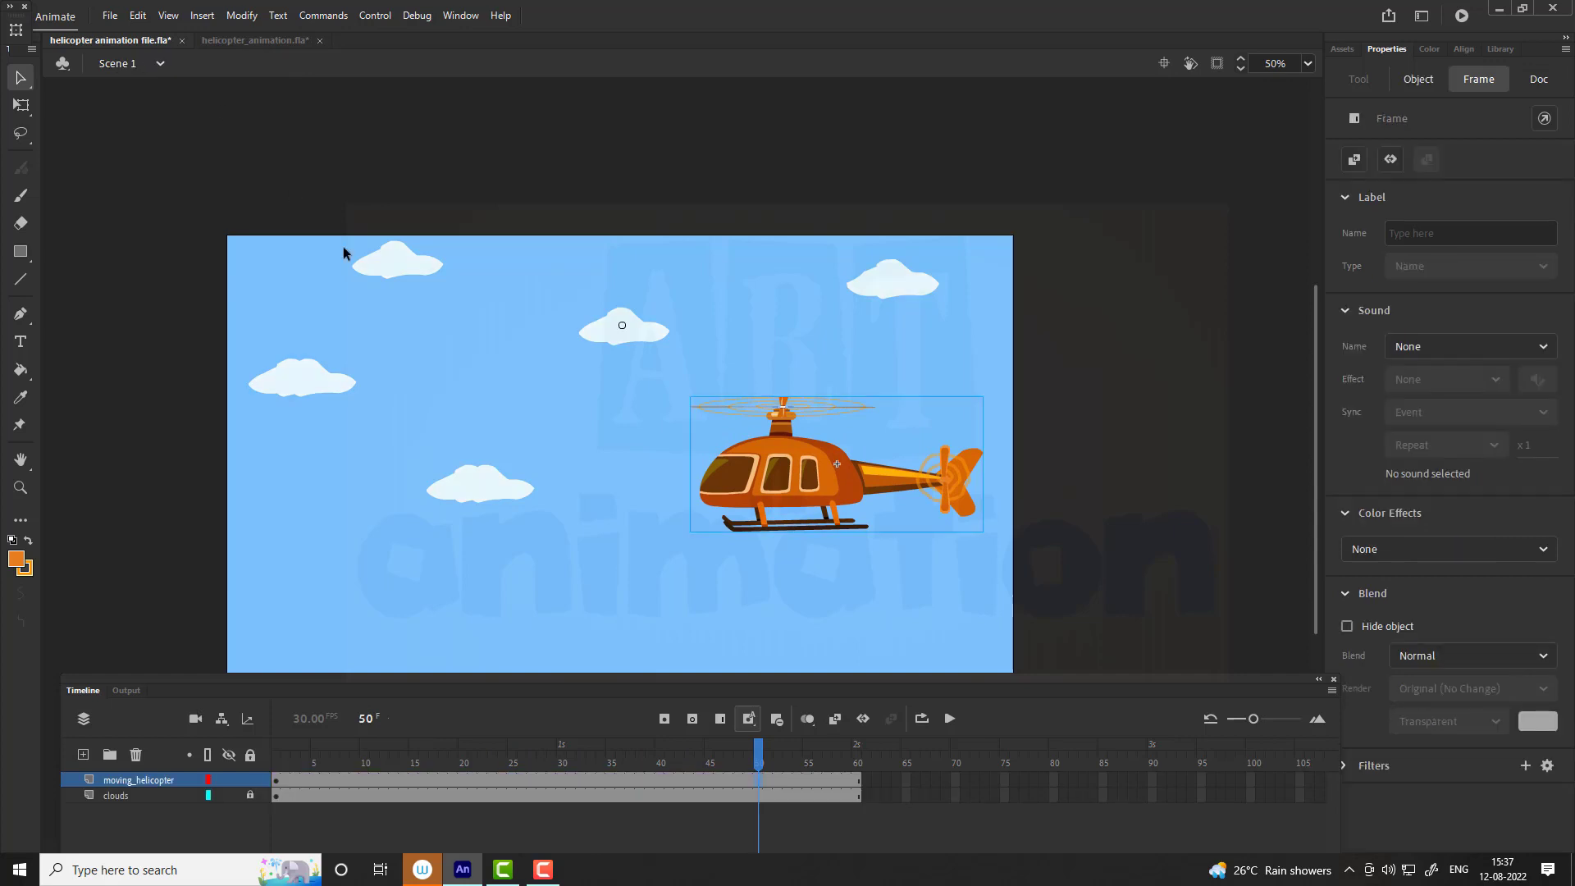
click(177, 798)
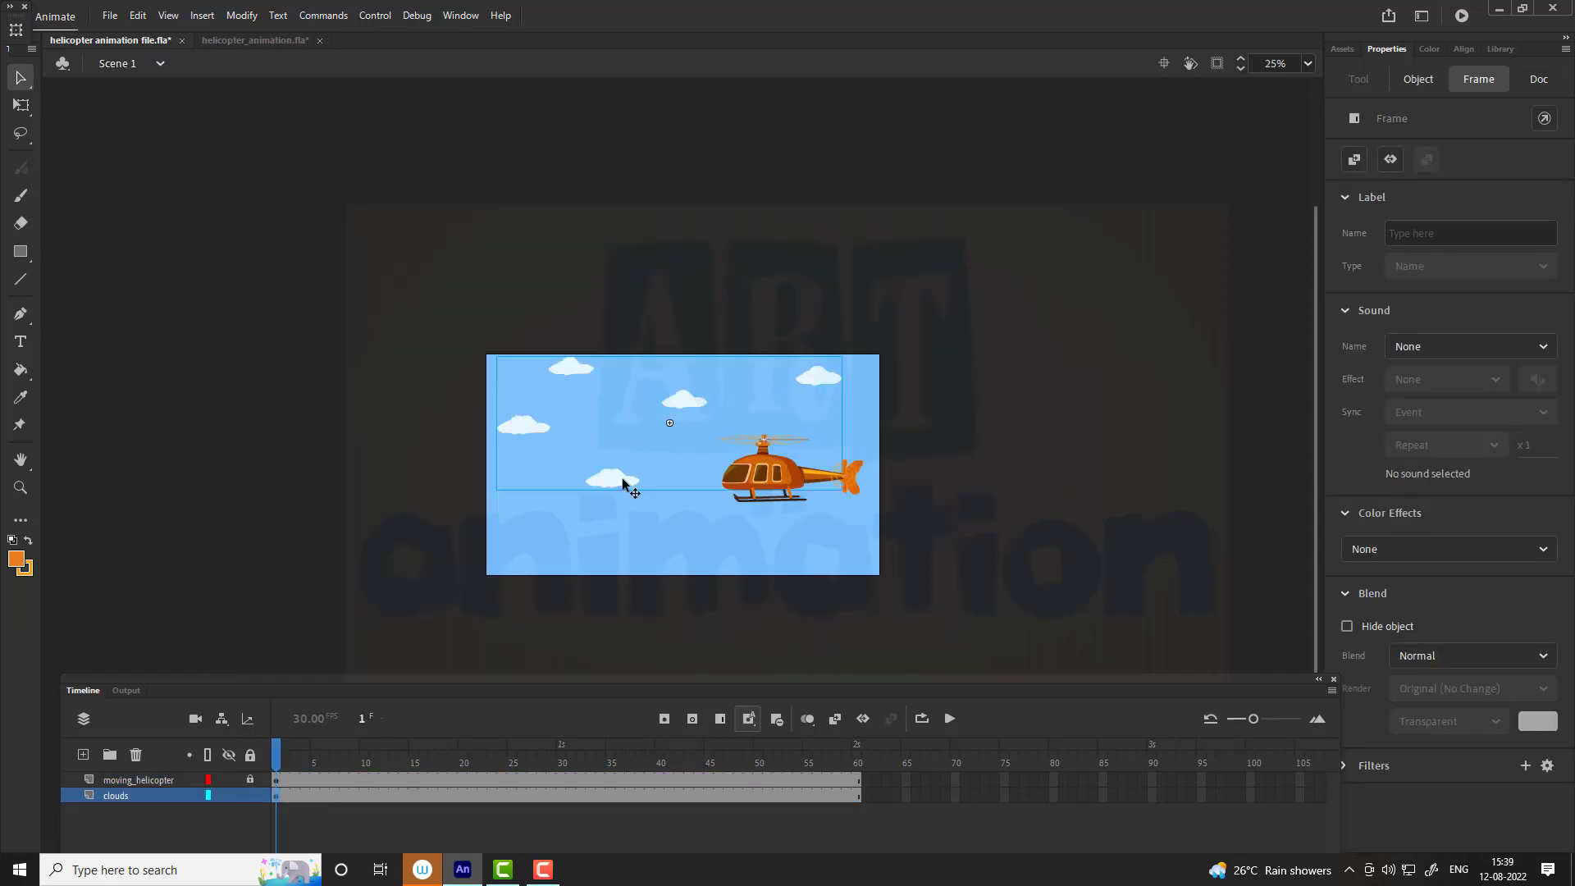
key(ctrl+d)
drag(626, 485, 245, 478)
key(ctrl+d)
key(ctrl+a)
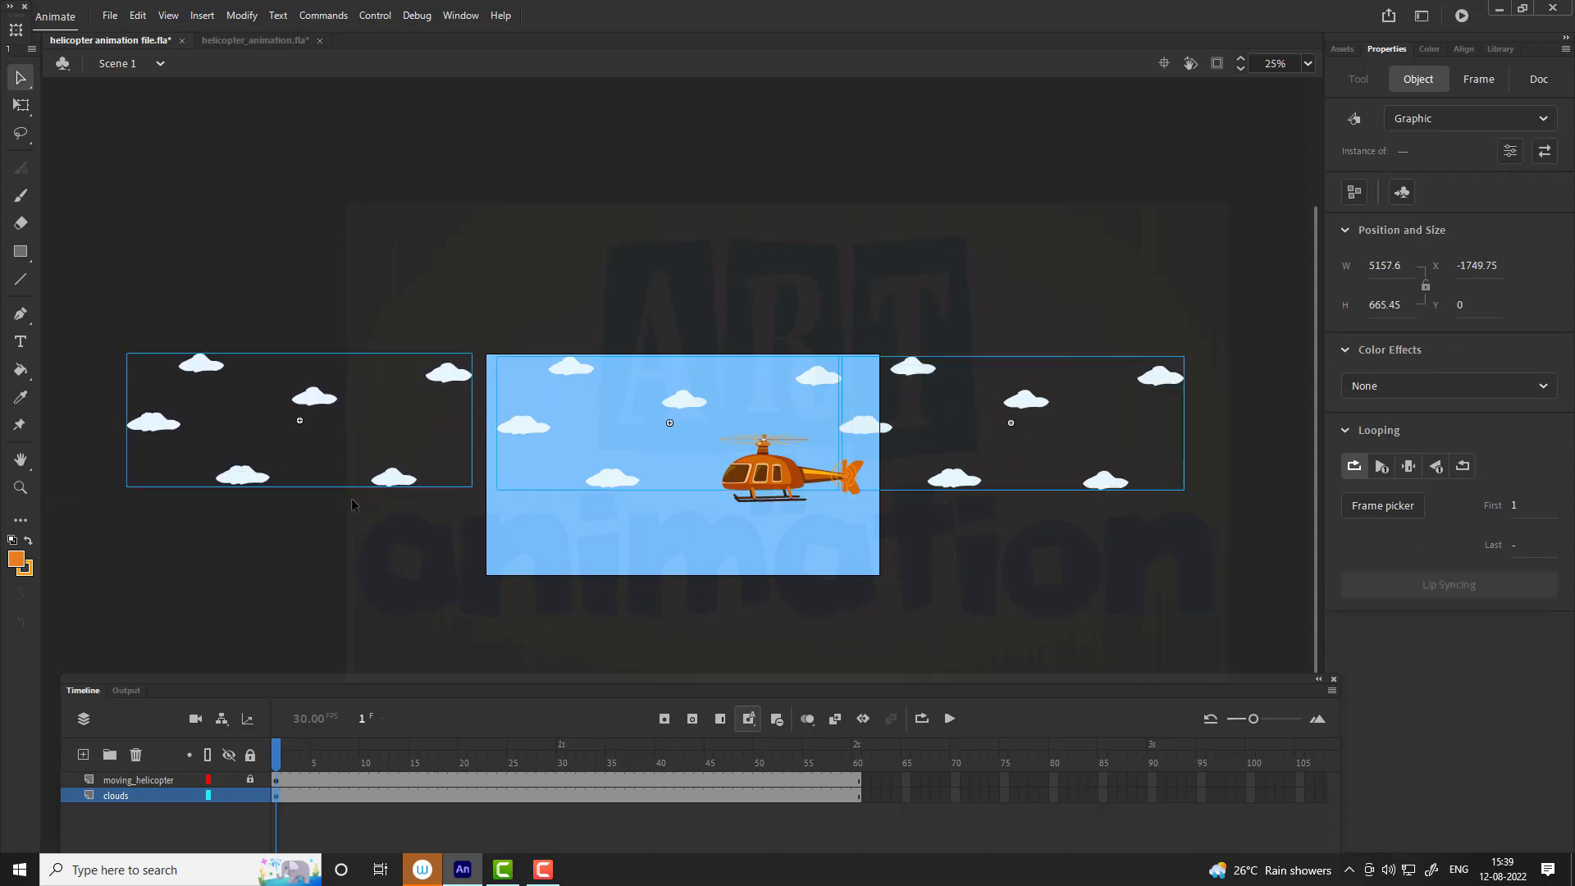
key(F8)
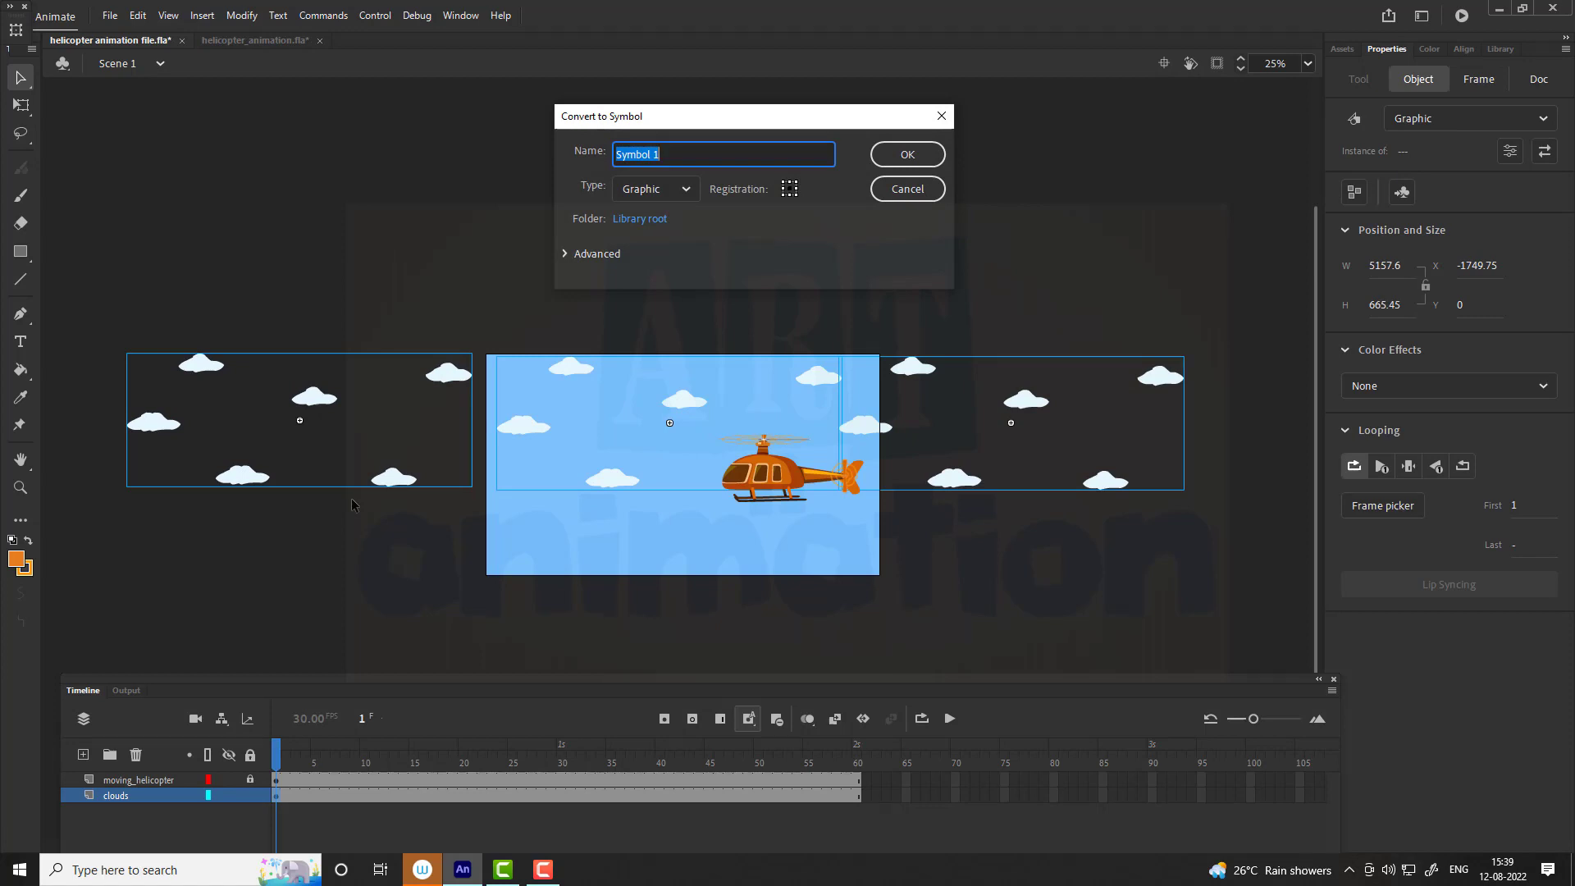
text(clouds group)
key(Return)
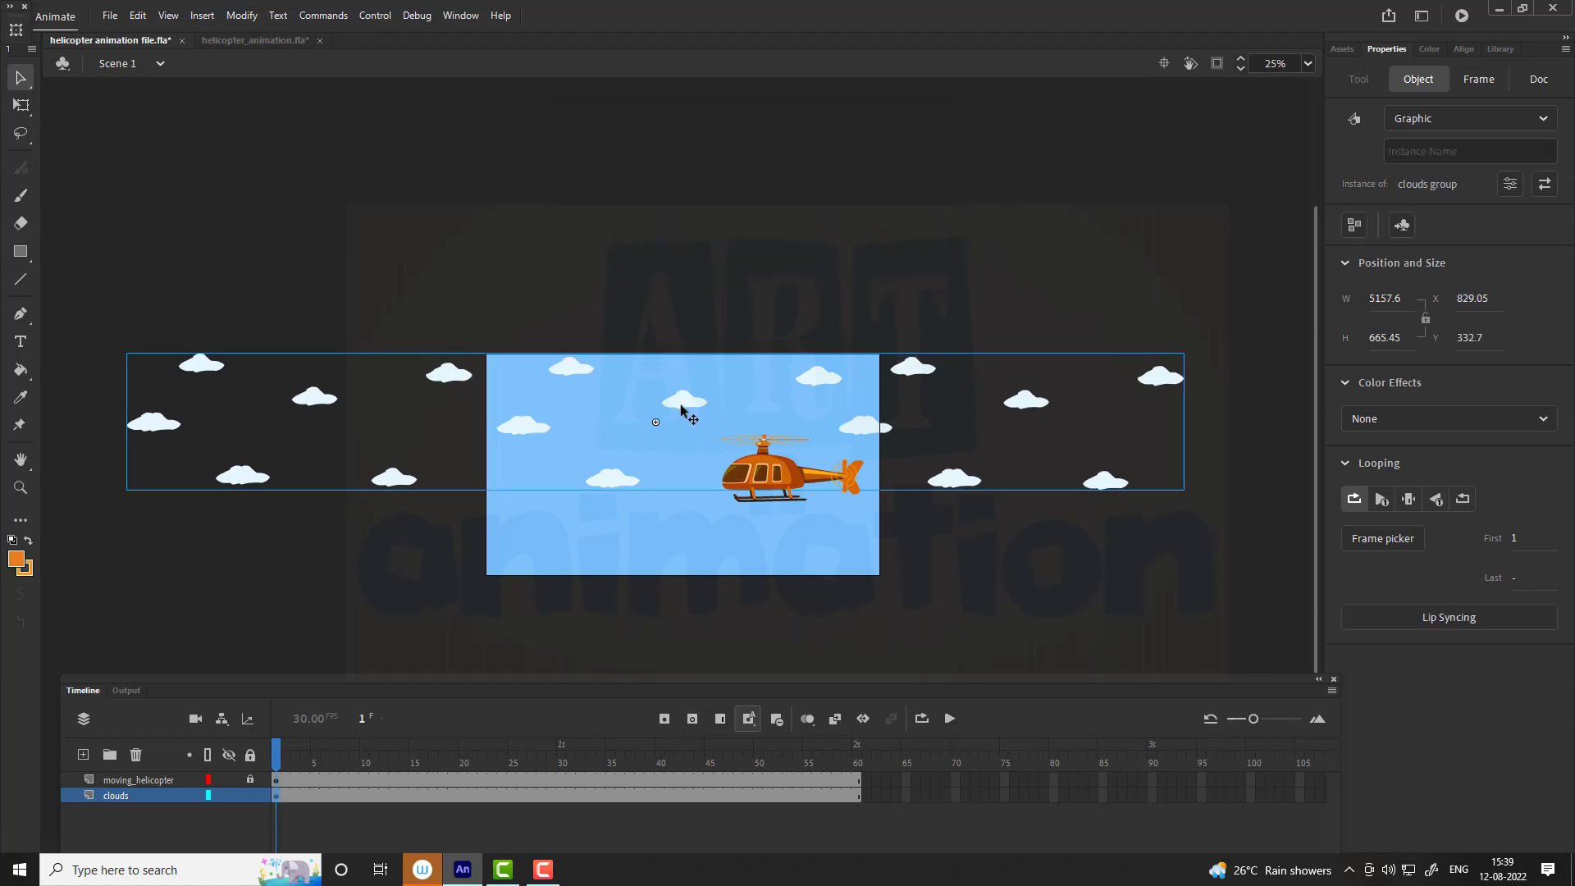
Step: Place the clouds group left at frame 1 and shifted right in a frame-60 keyframe
drag(692, 407, 384, 404)
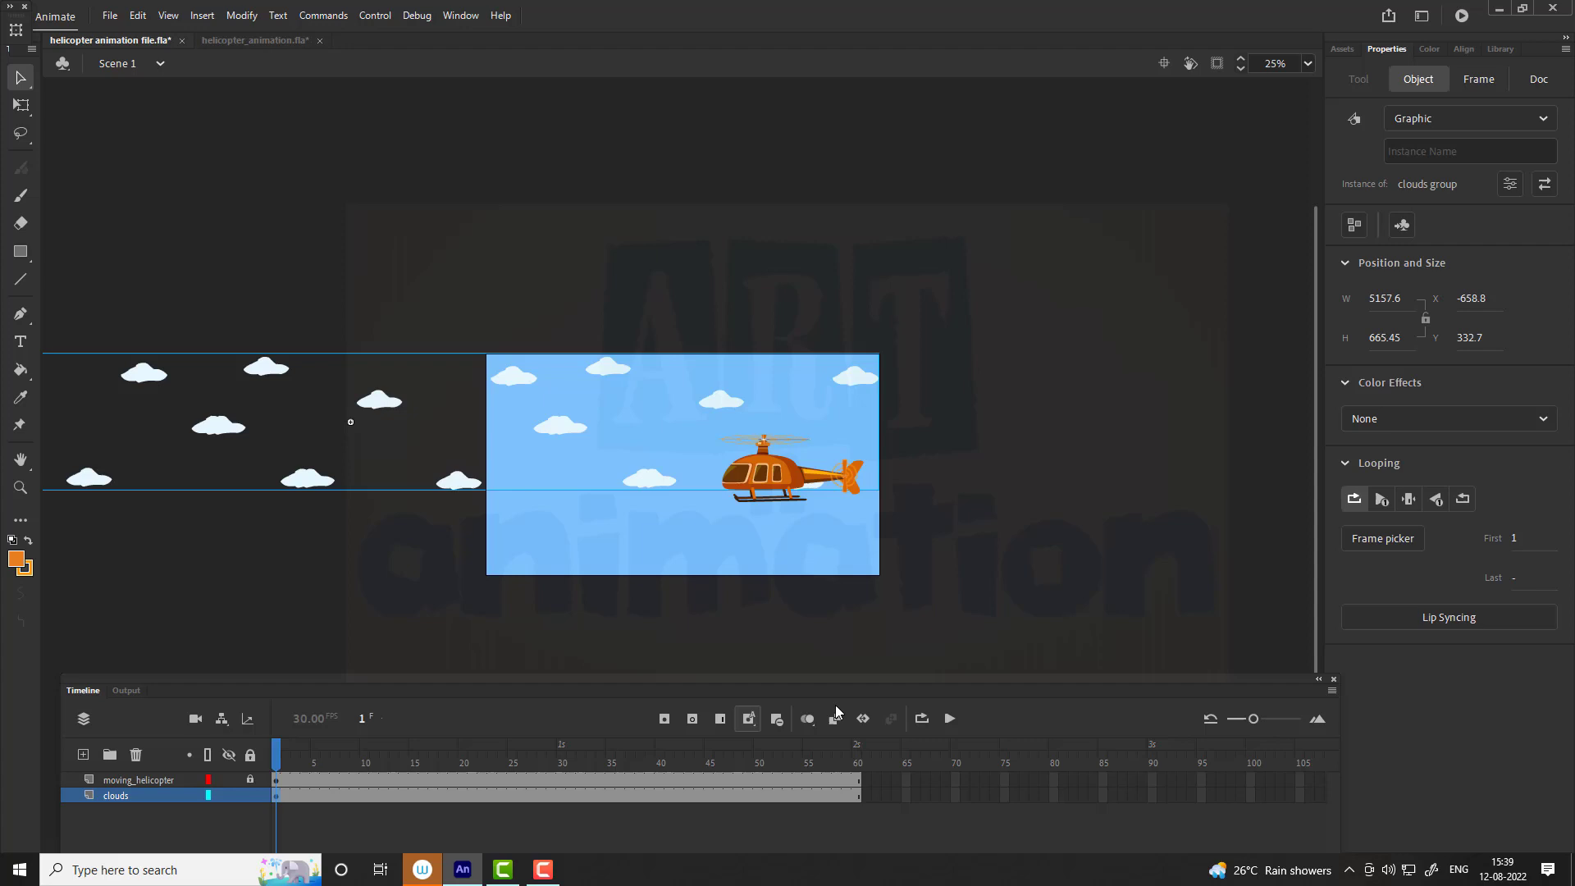
click(857, 798)
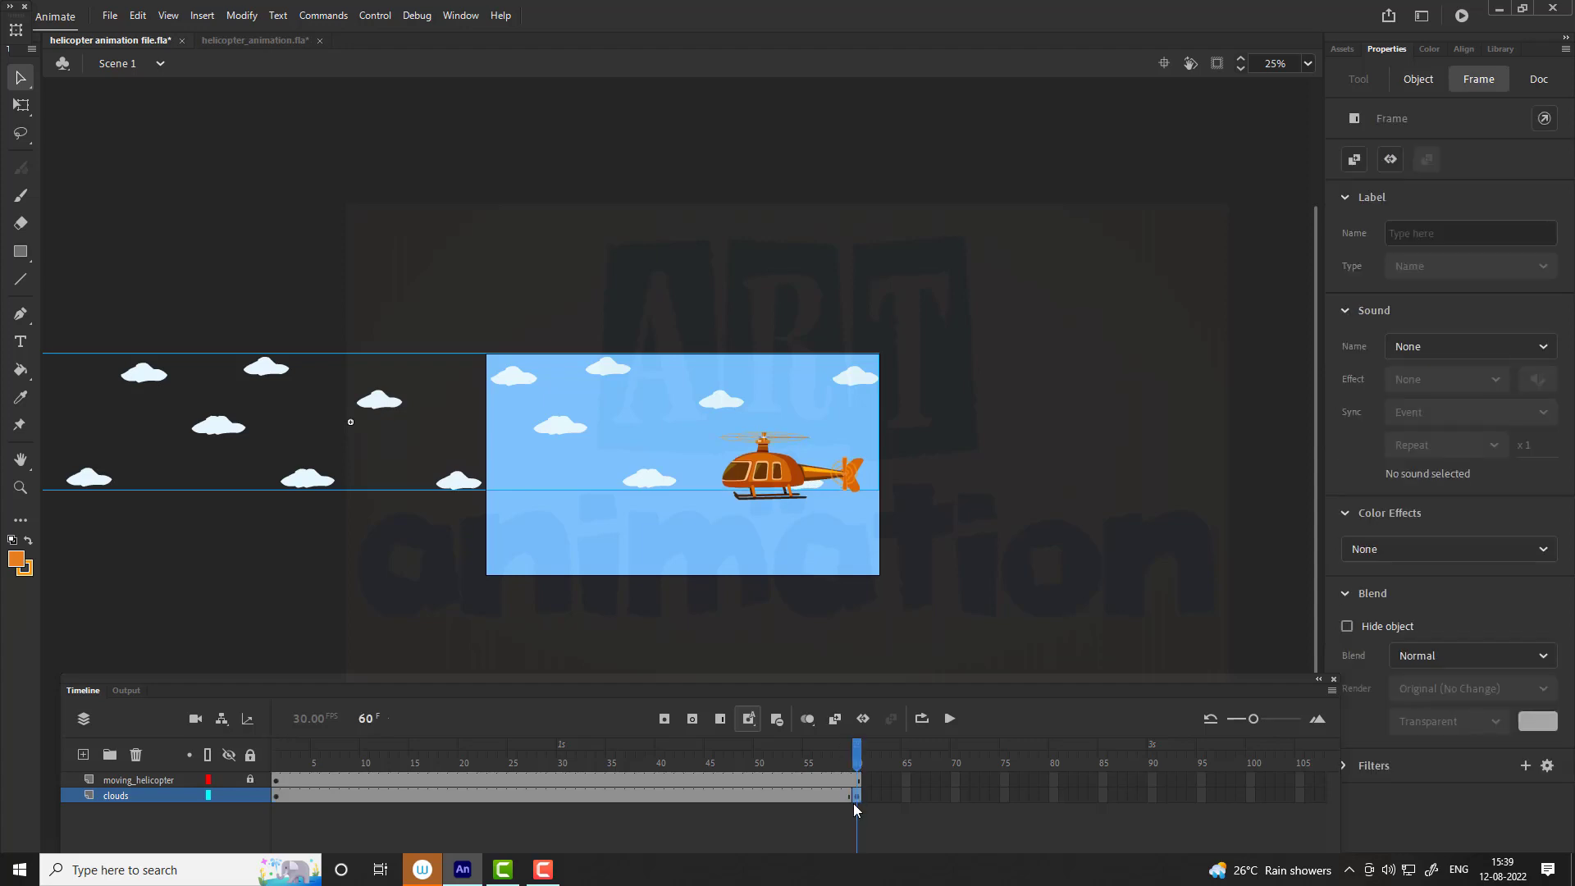
key(shift+Right)
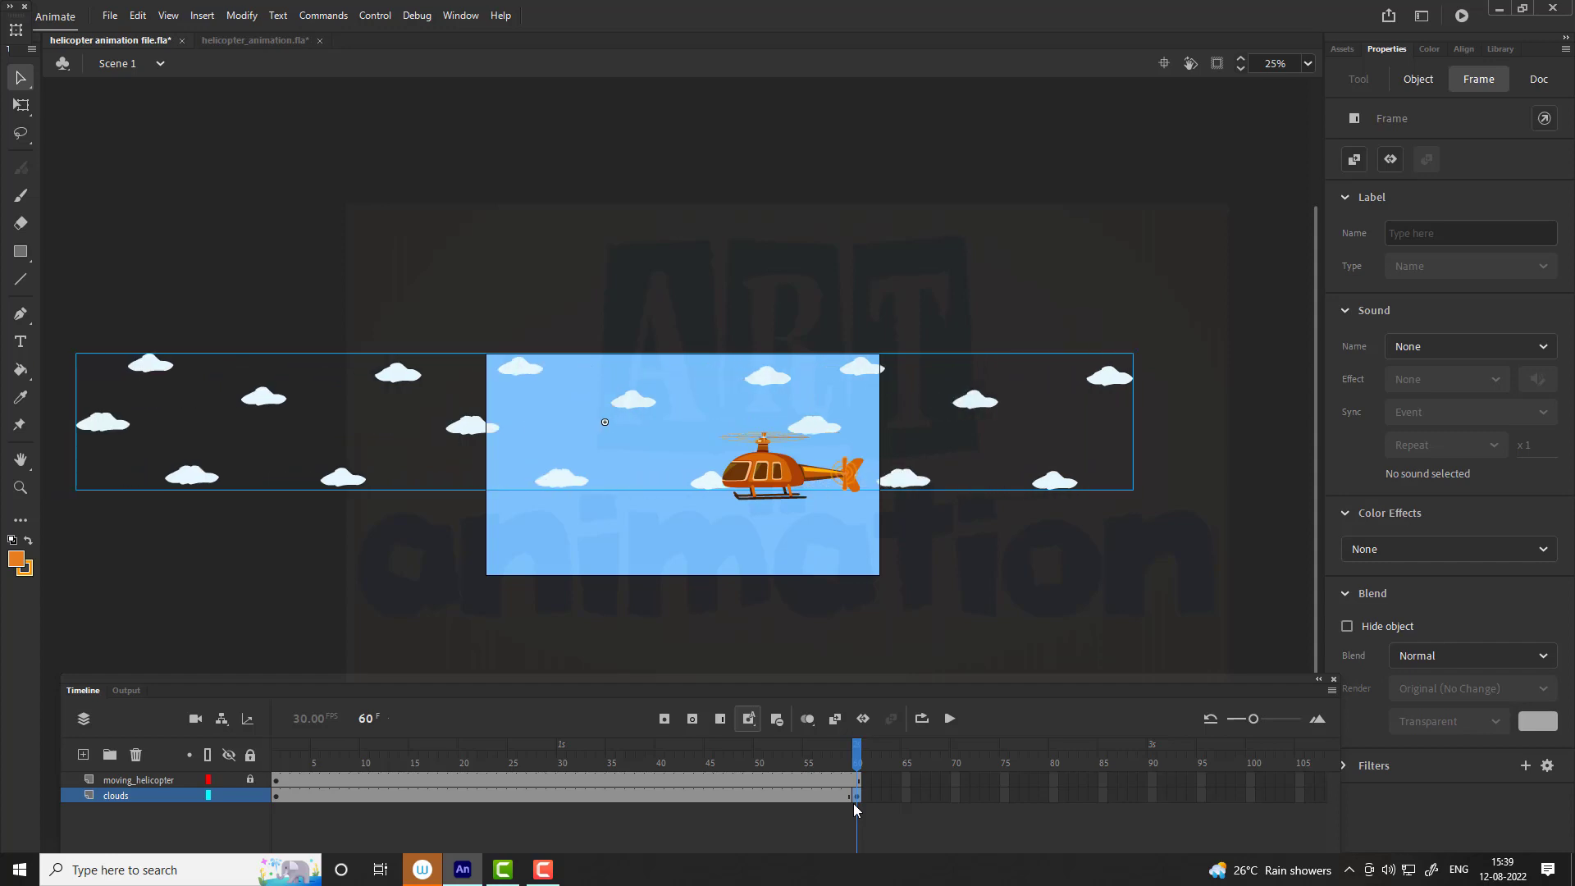
key(shift+Right)
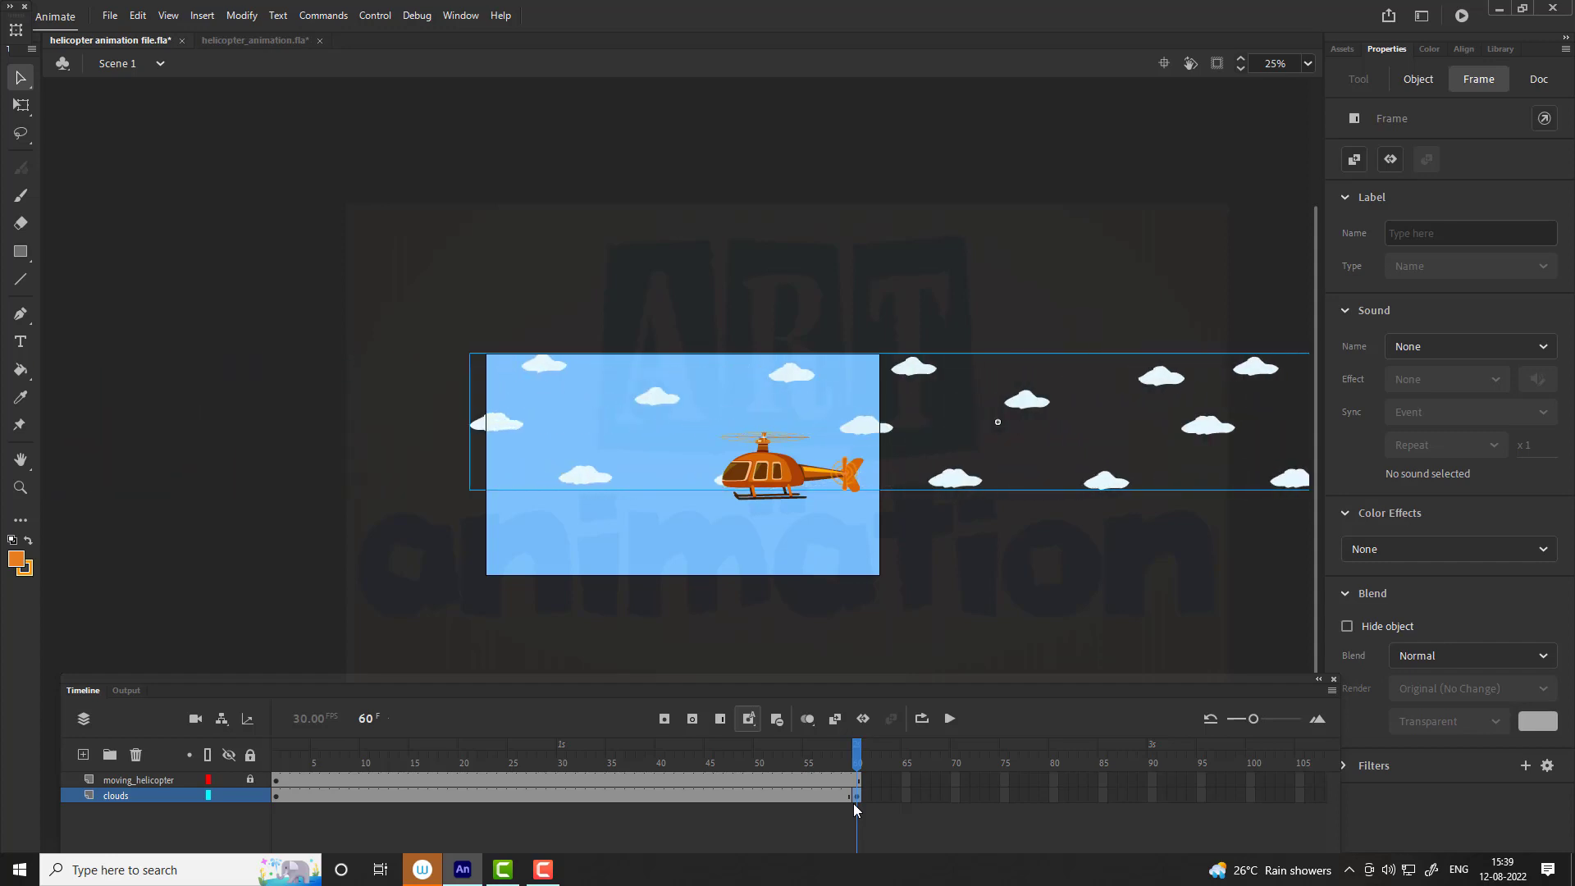
key(shift+Right)
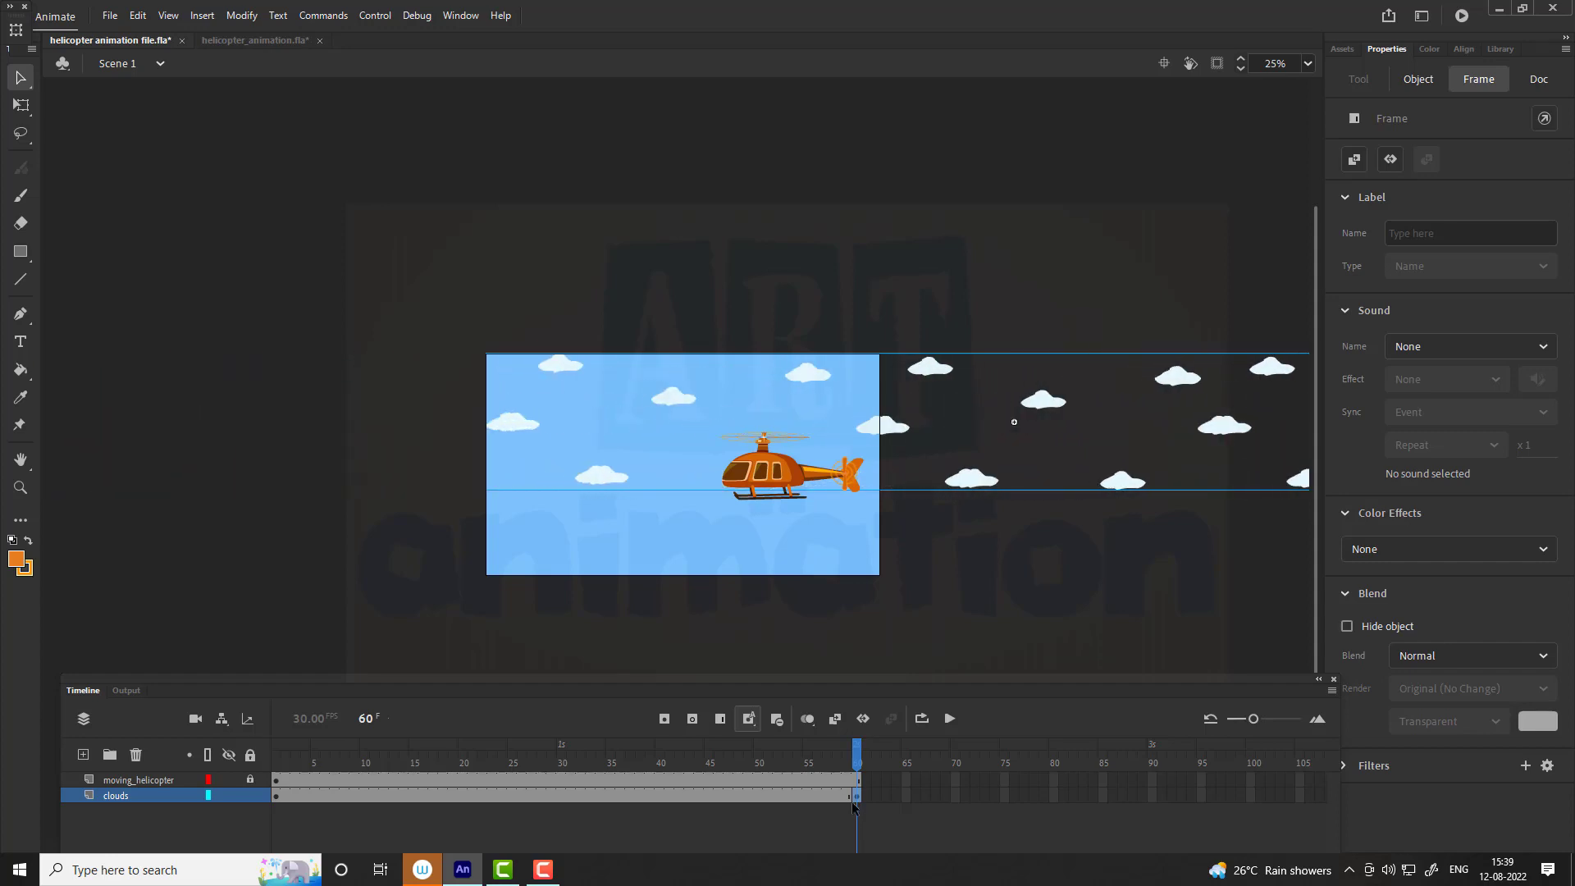
right_click(649, 796)
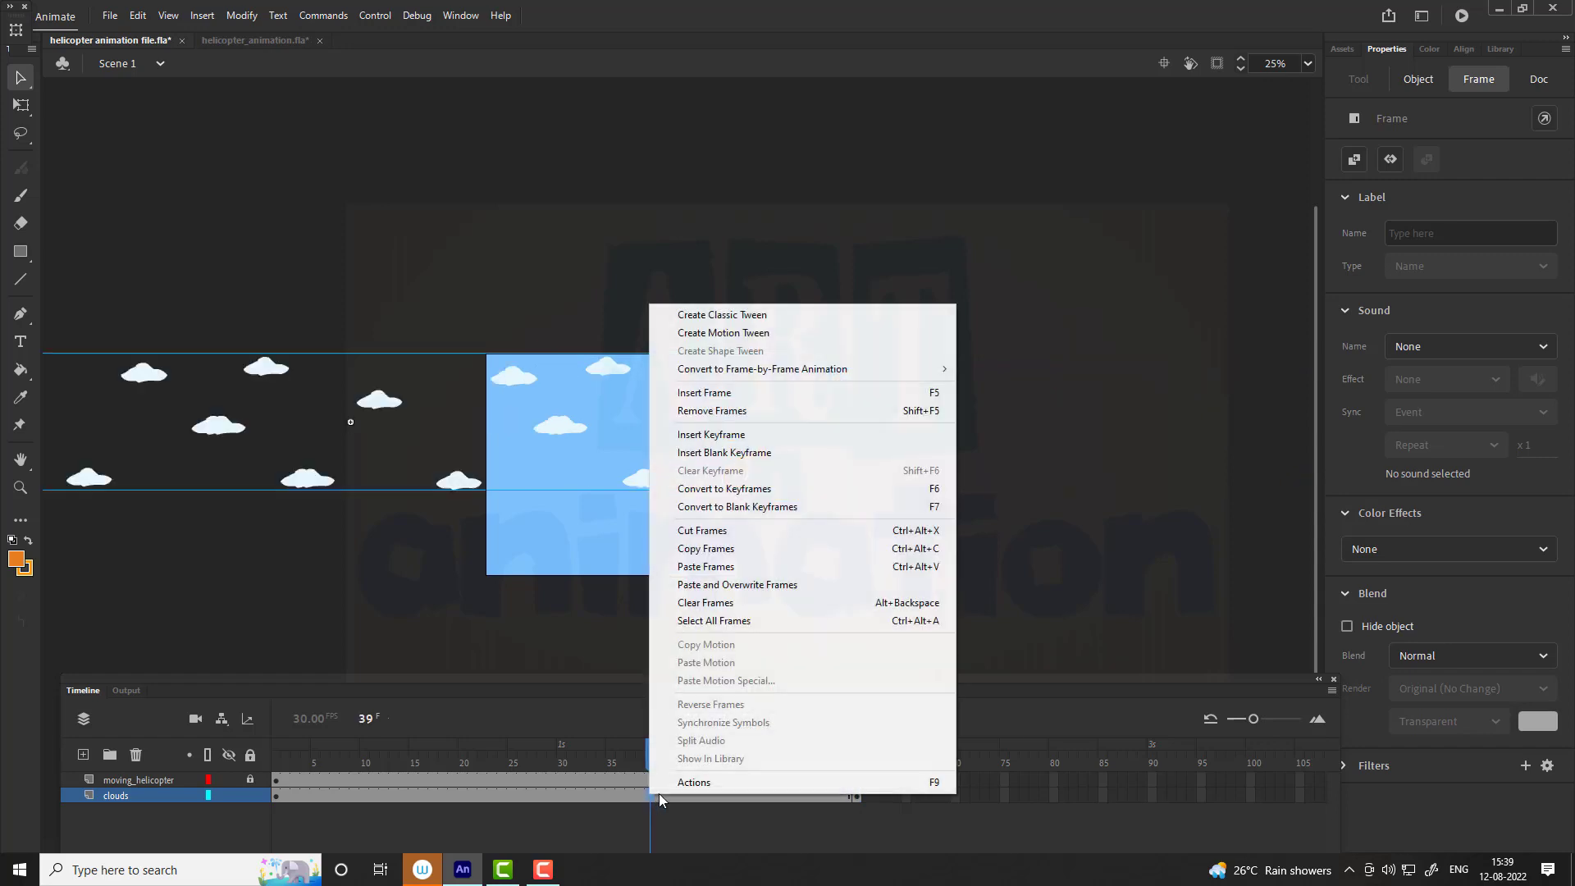
Step: Create the scrolling clouds' classic tween and test the movie
click(706, 316)
key(ctrl+Return)
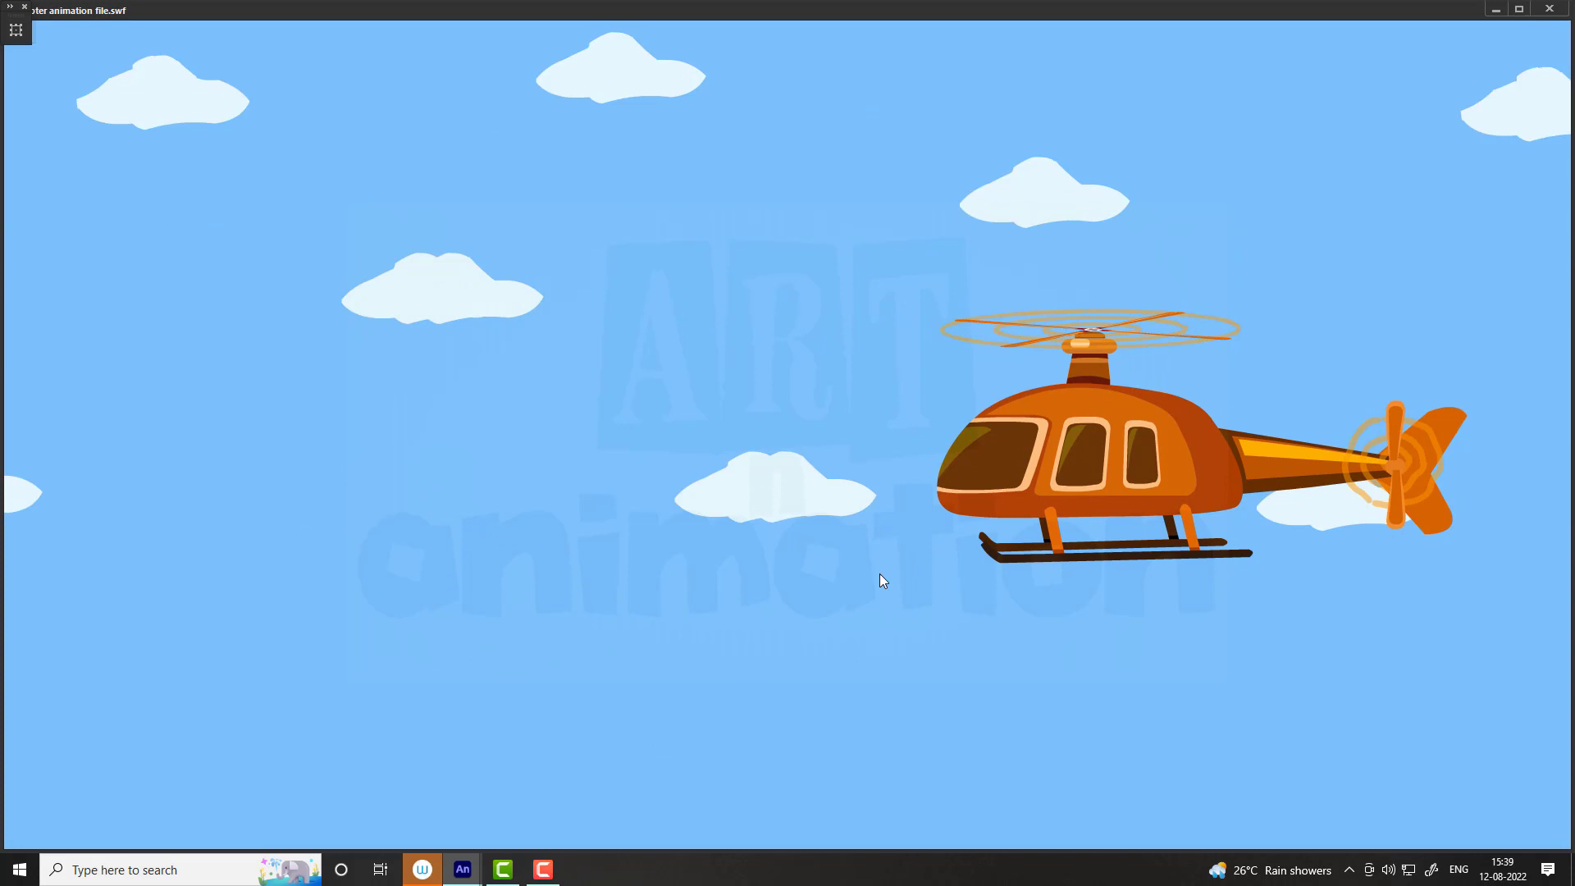
click(1549, 9)
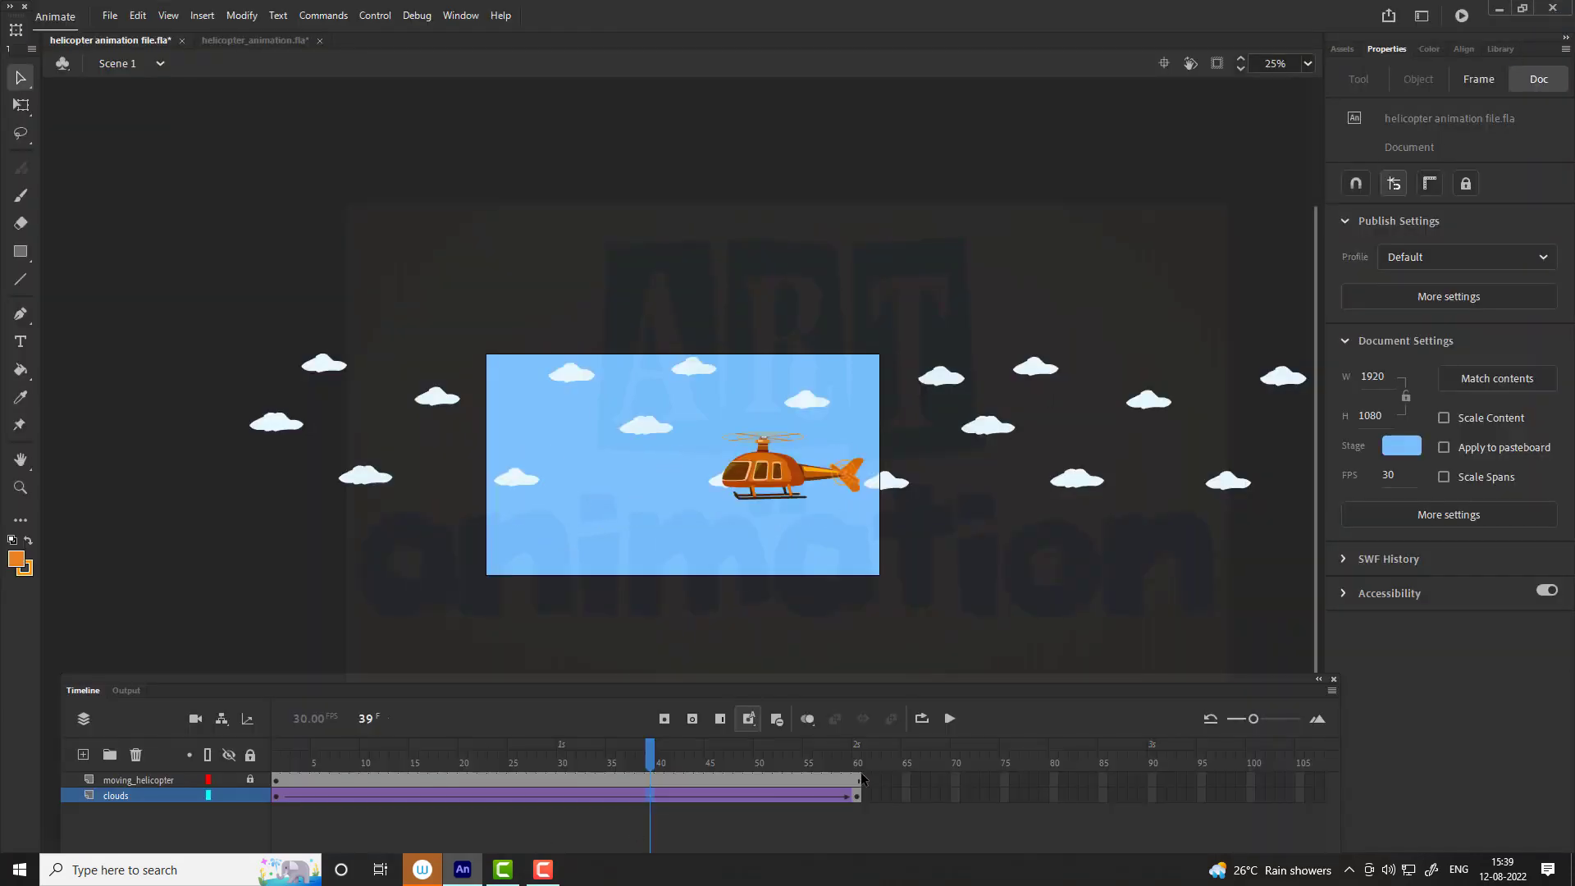
Step: Extend the moving_helicopter and clouds layers to frame 100 and test the movie again
click(858, 780)
click(858, 796)
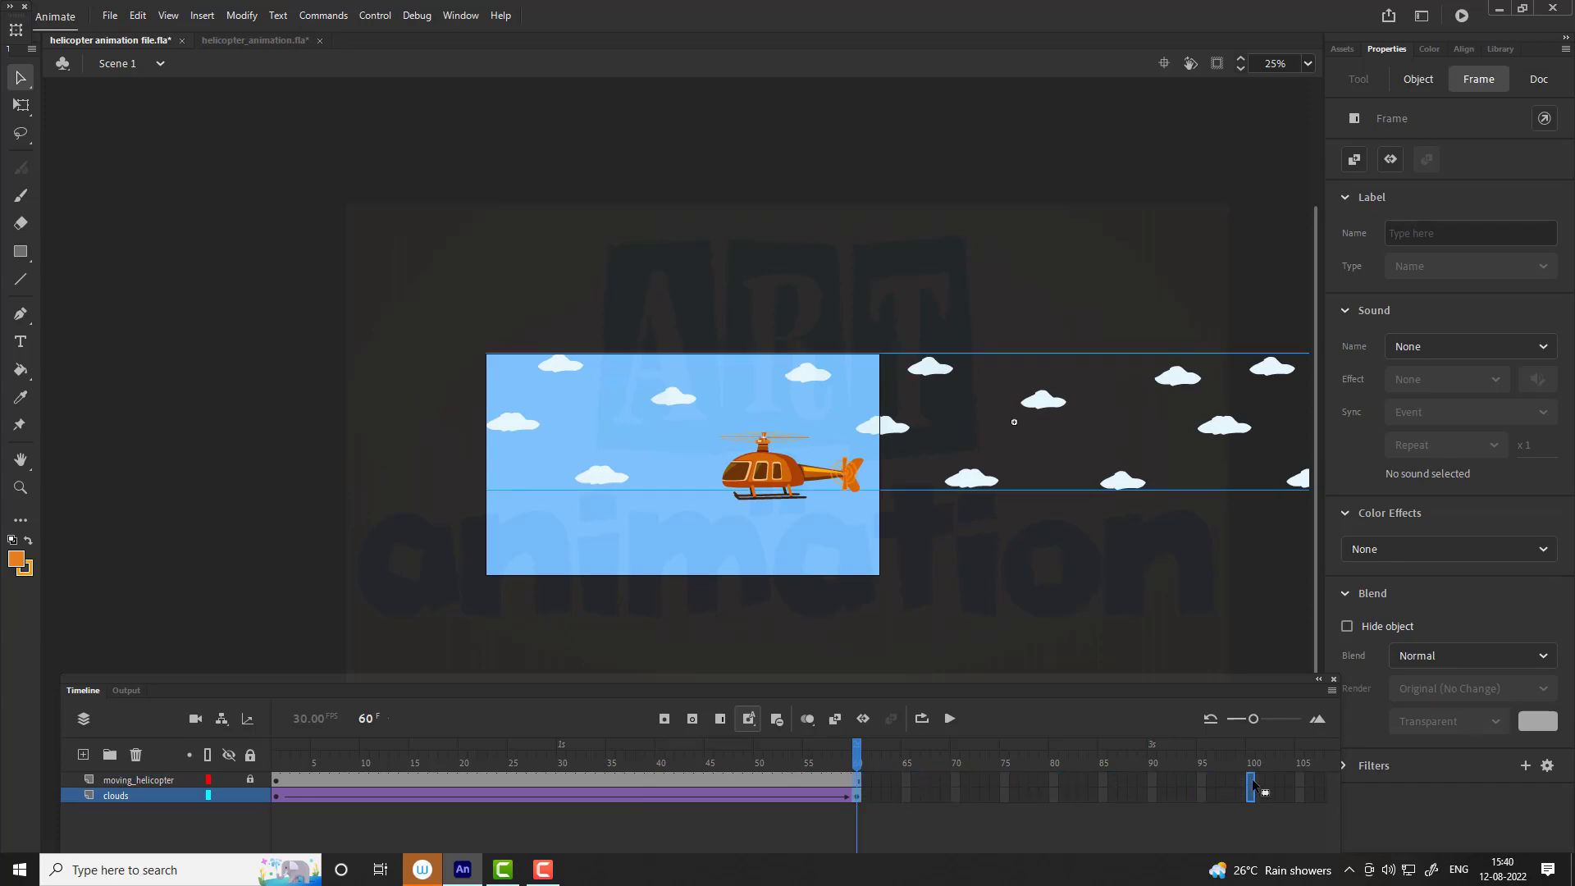
drag(1250, 795, 1251, 780)
key(F5)
mouse_move(466, 875)
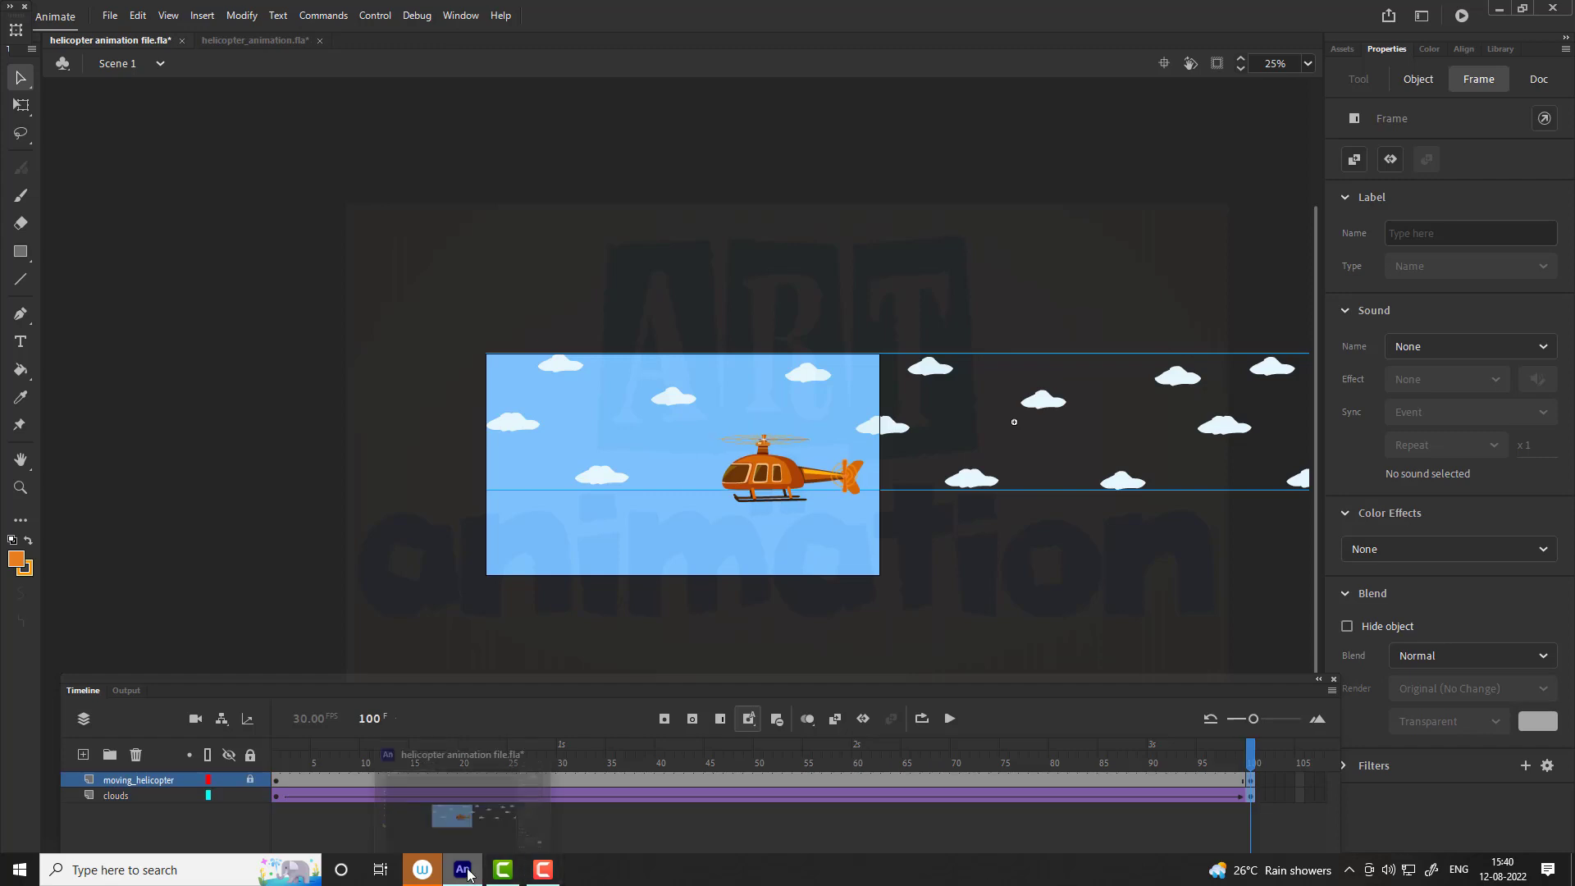
key(ctrl+Return)
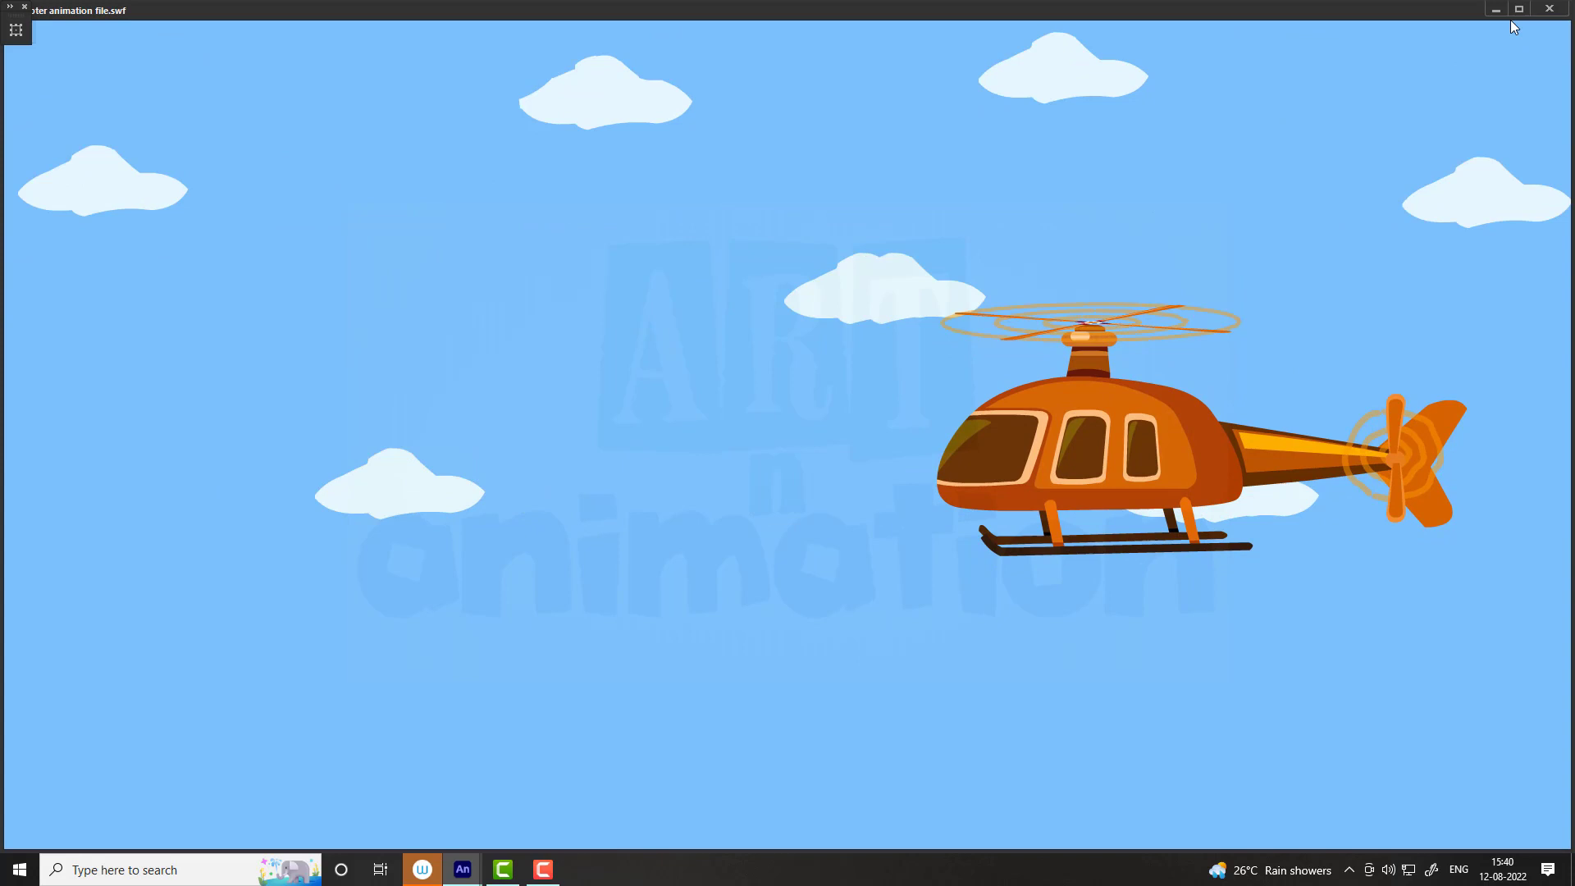
click(1549, 8)
Step: Add a new layer above moving_helicopter named sfx
click(83, 755)
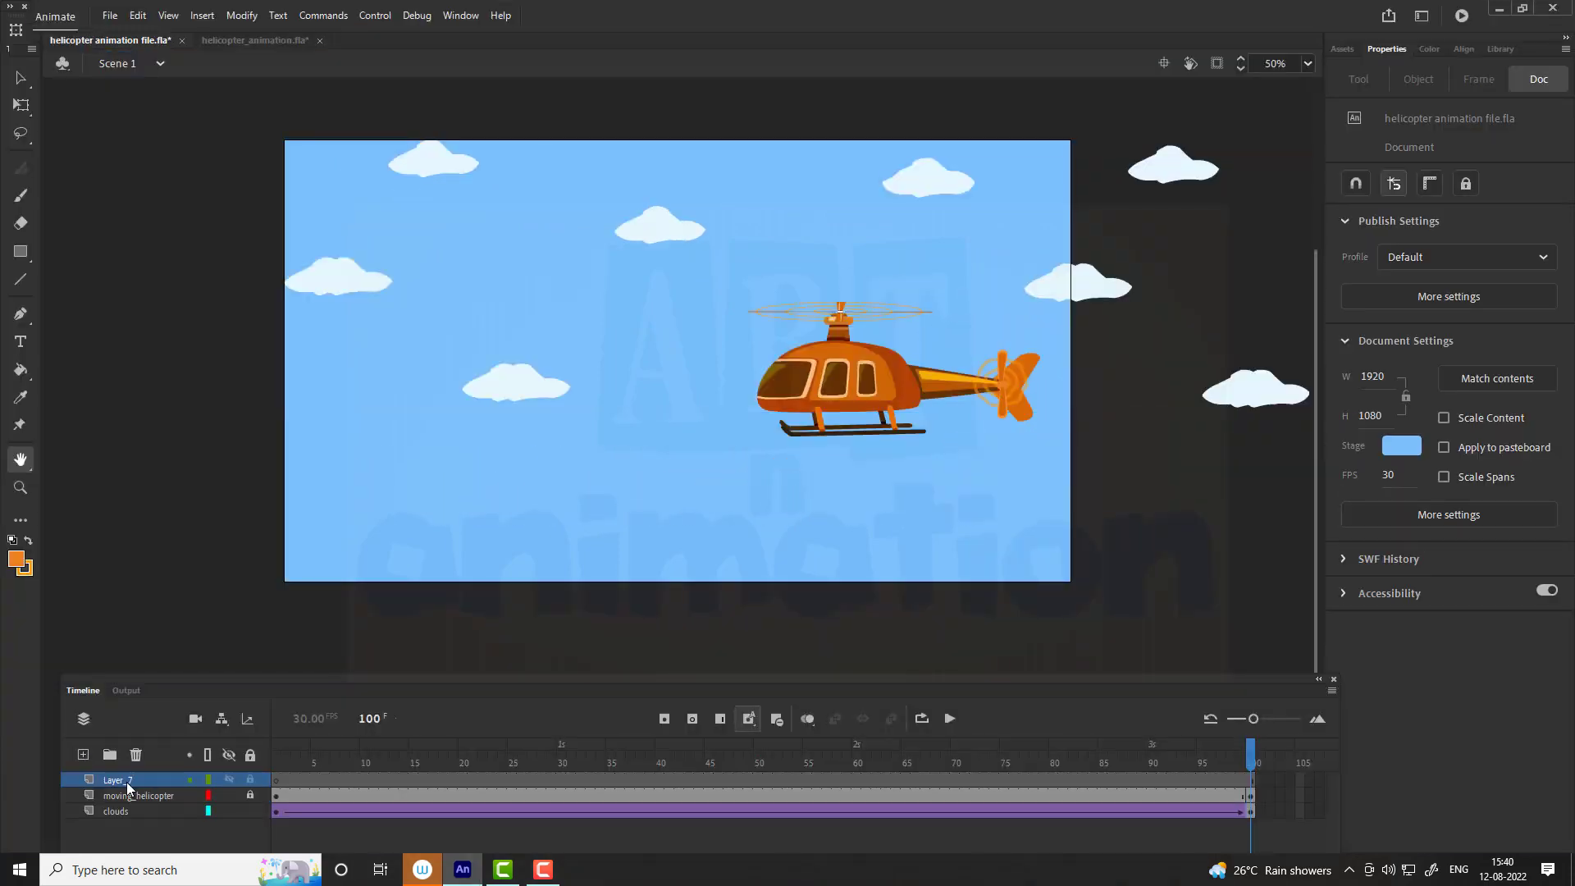
double_click(123, 779)
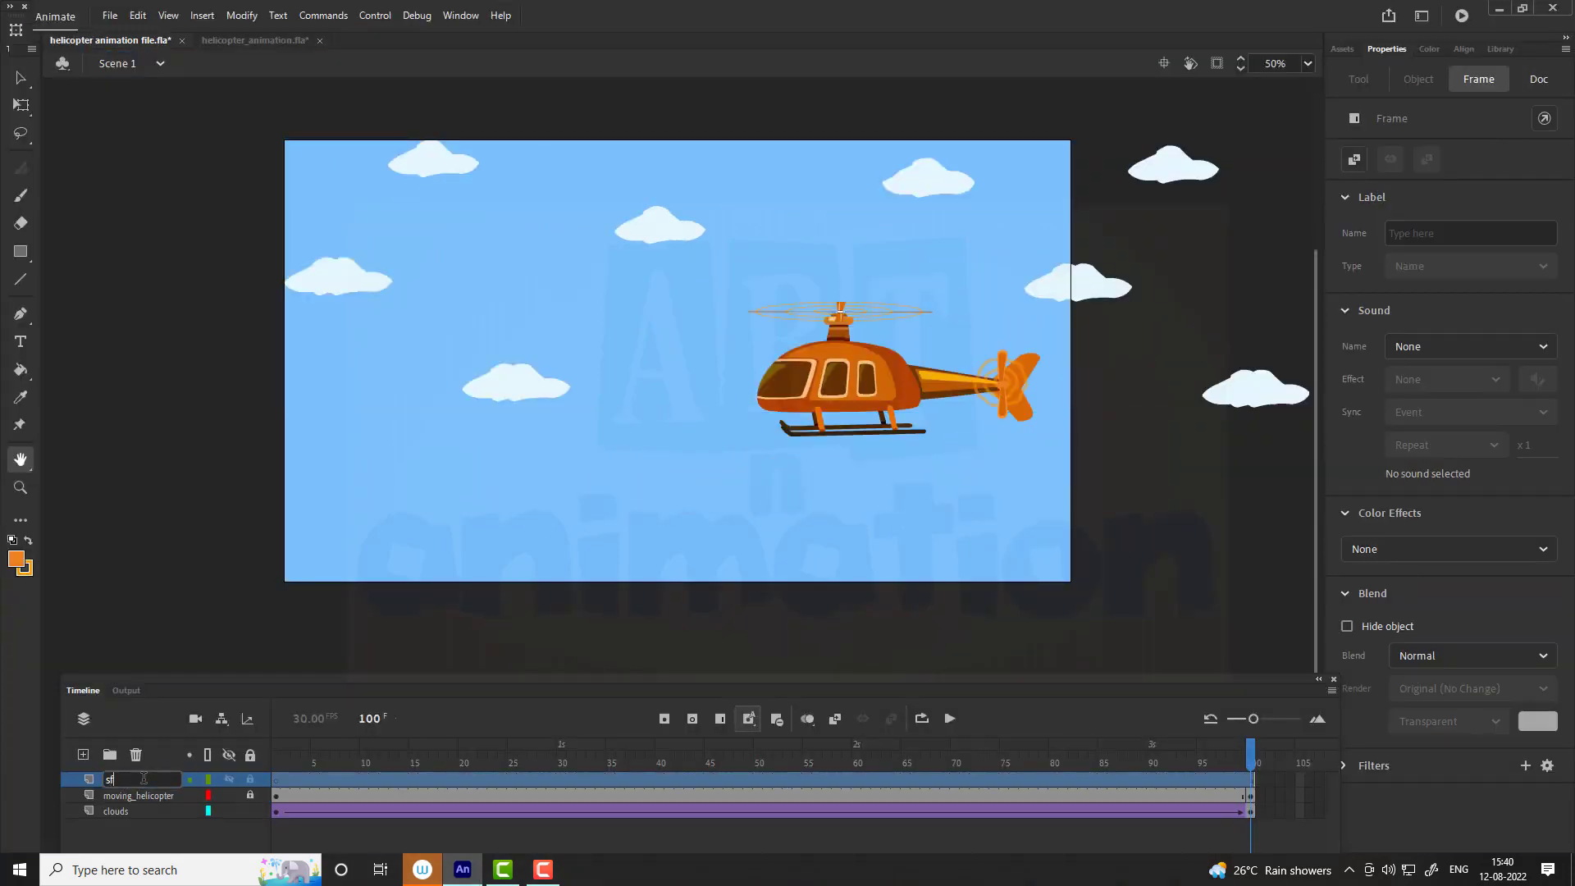
key(Return)
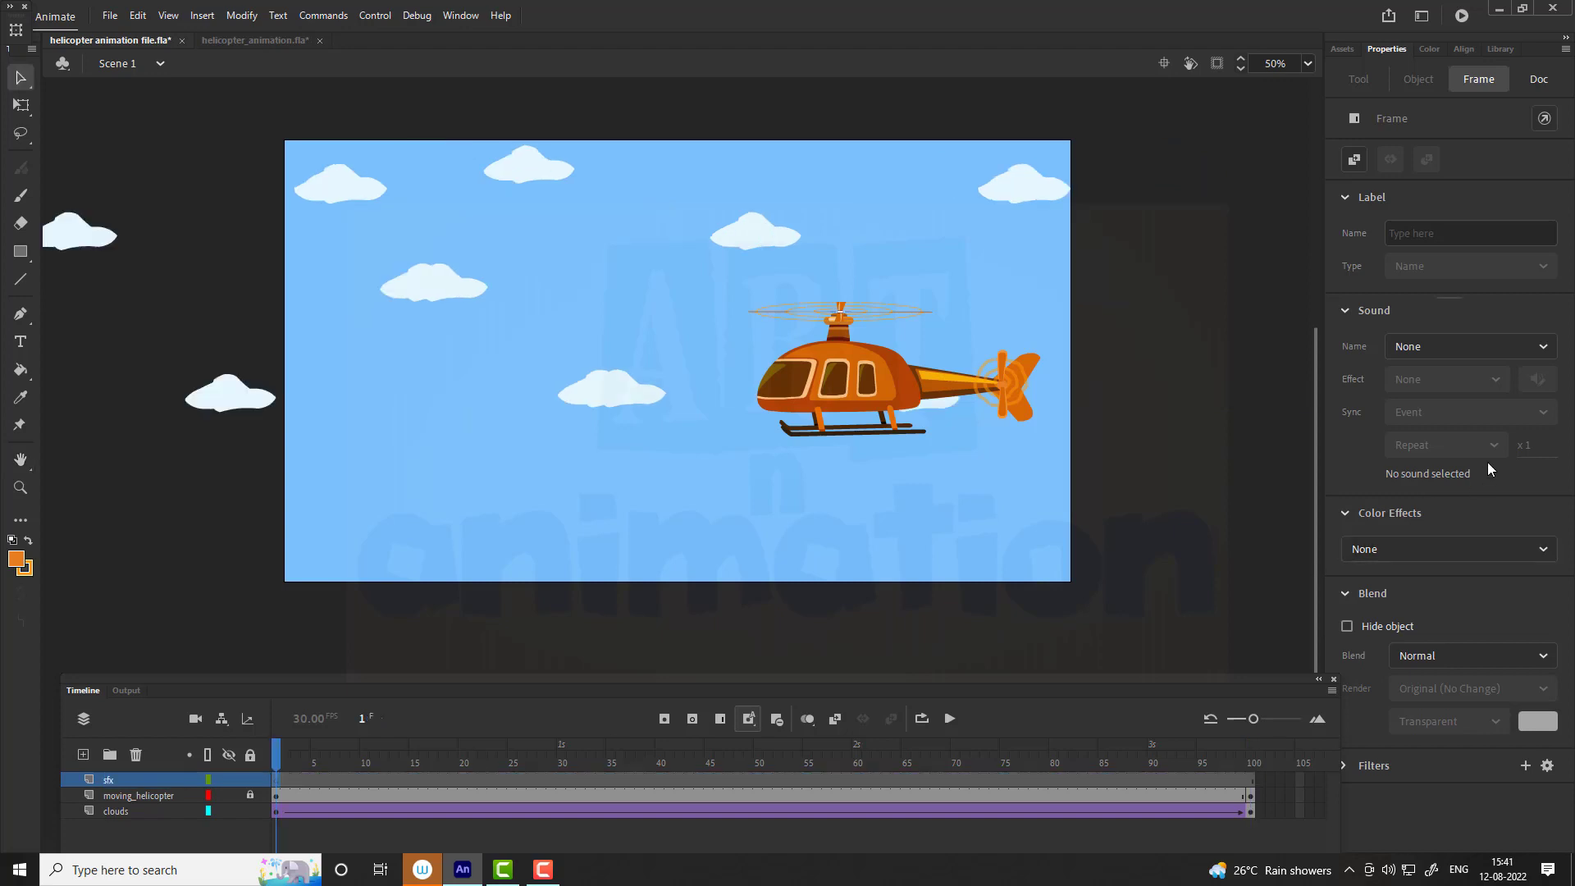
Step: Attach helicopter-8030 (1).mp3 to the sfx layer and preview the movie with sound
click(1534, 354)
click(1502, 399)
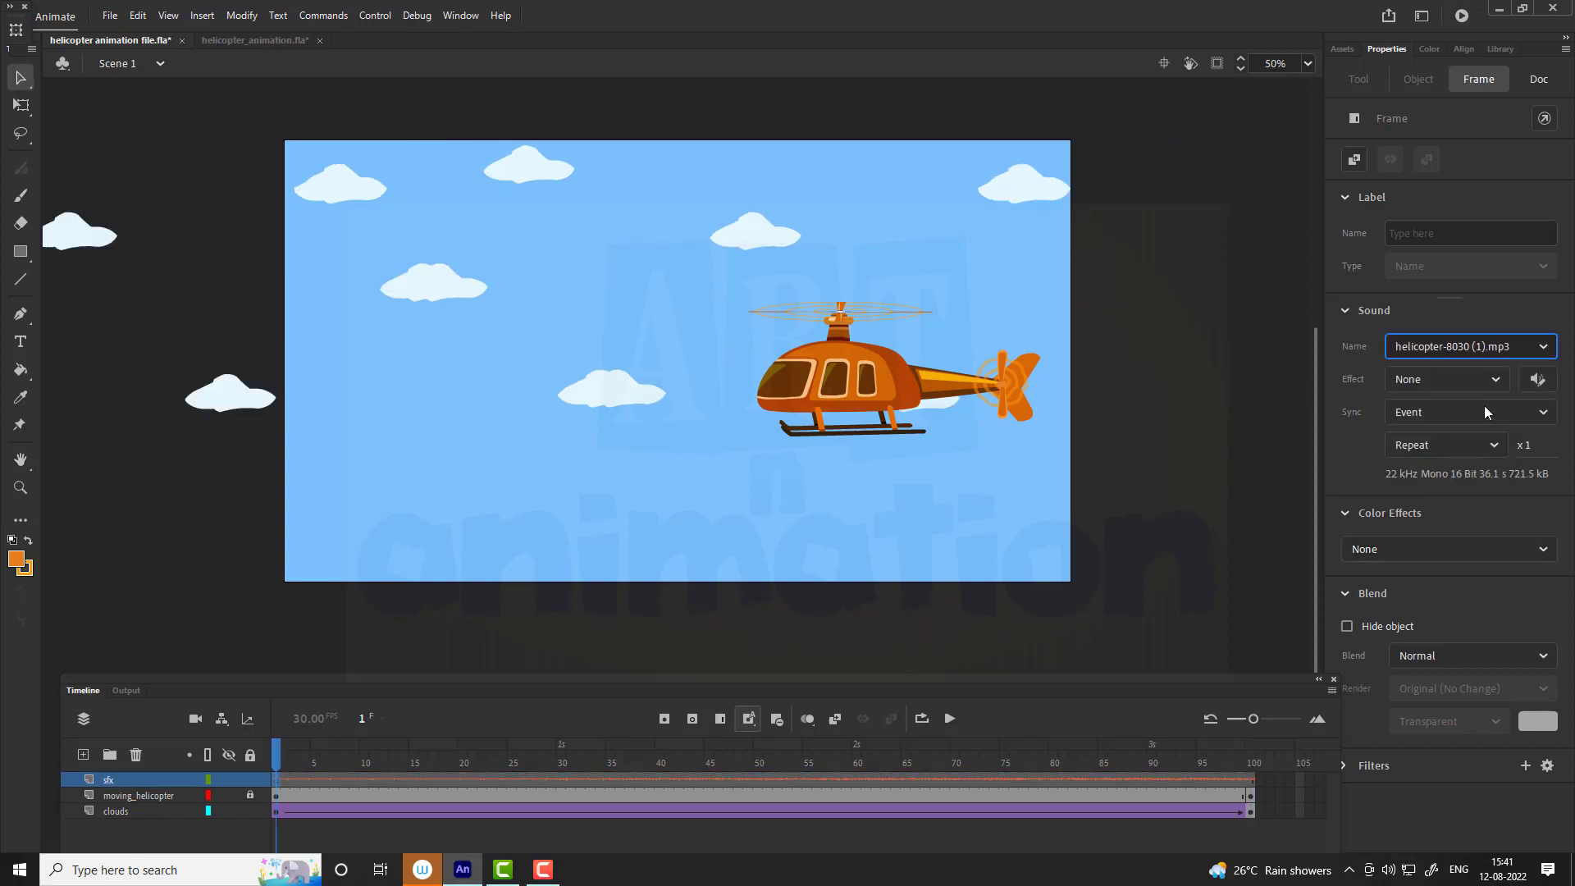
click(376, 617)
key(Return)
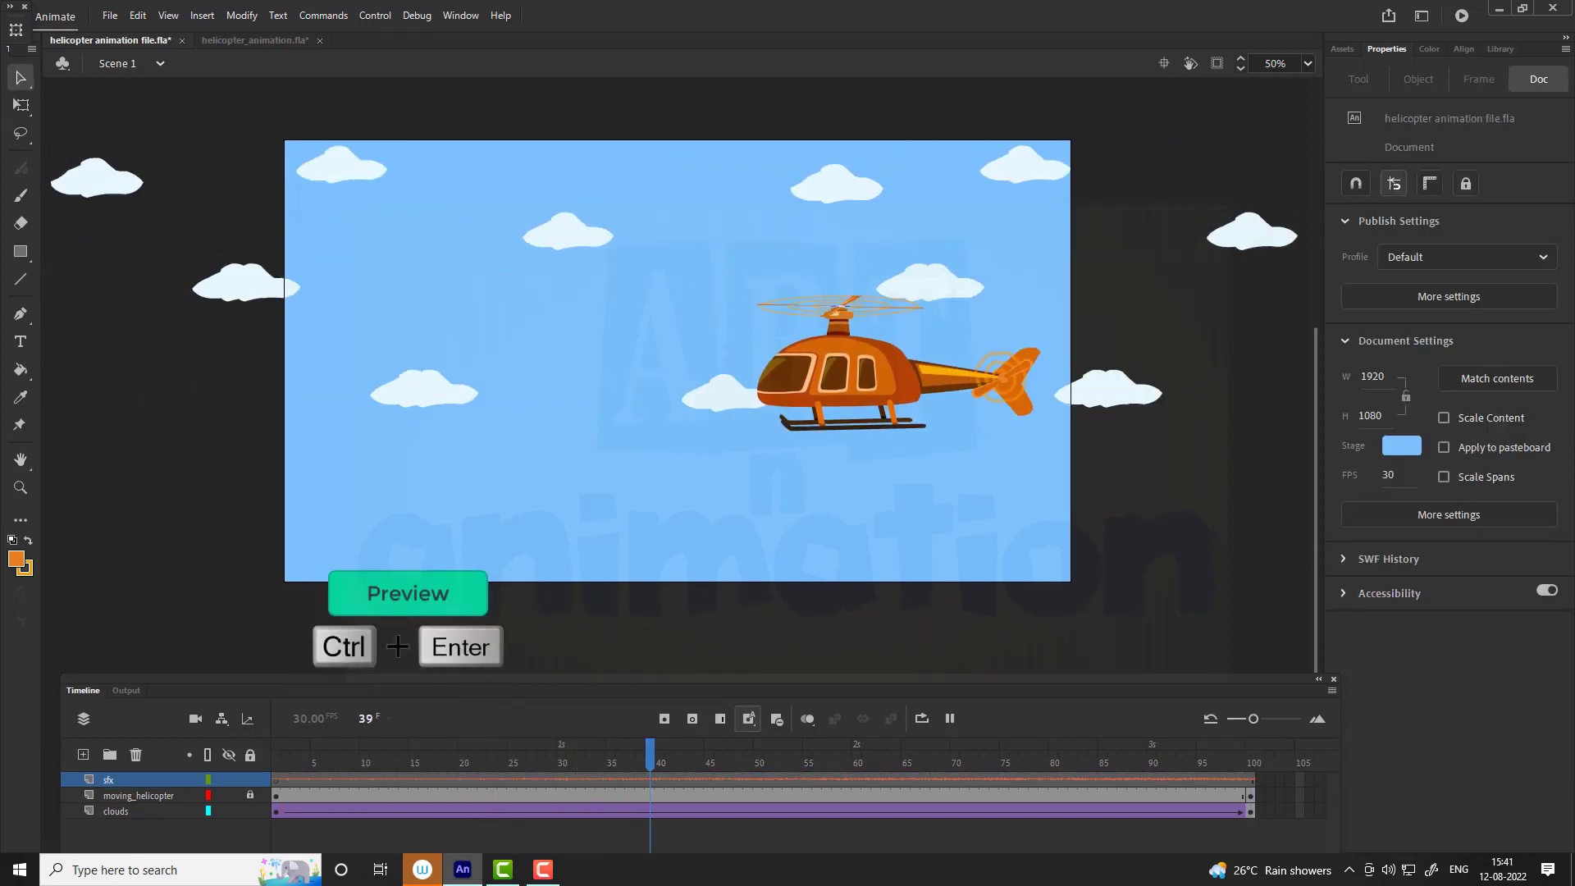
key(ctrl+Return)
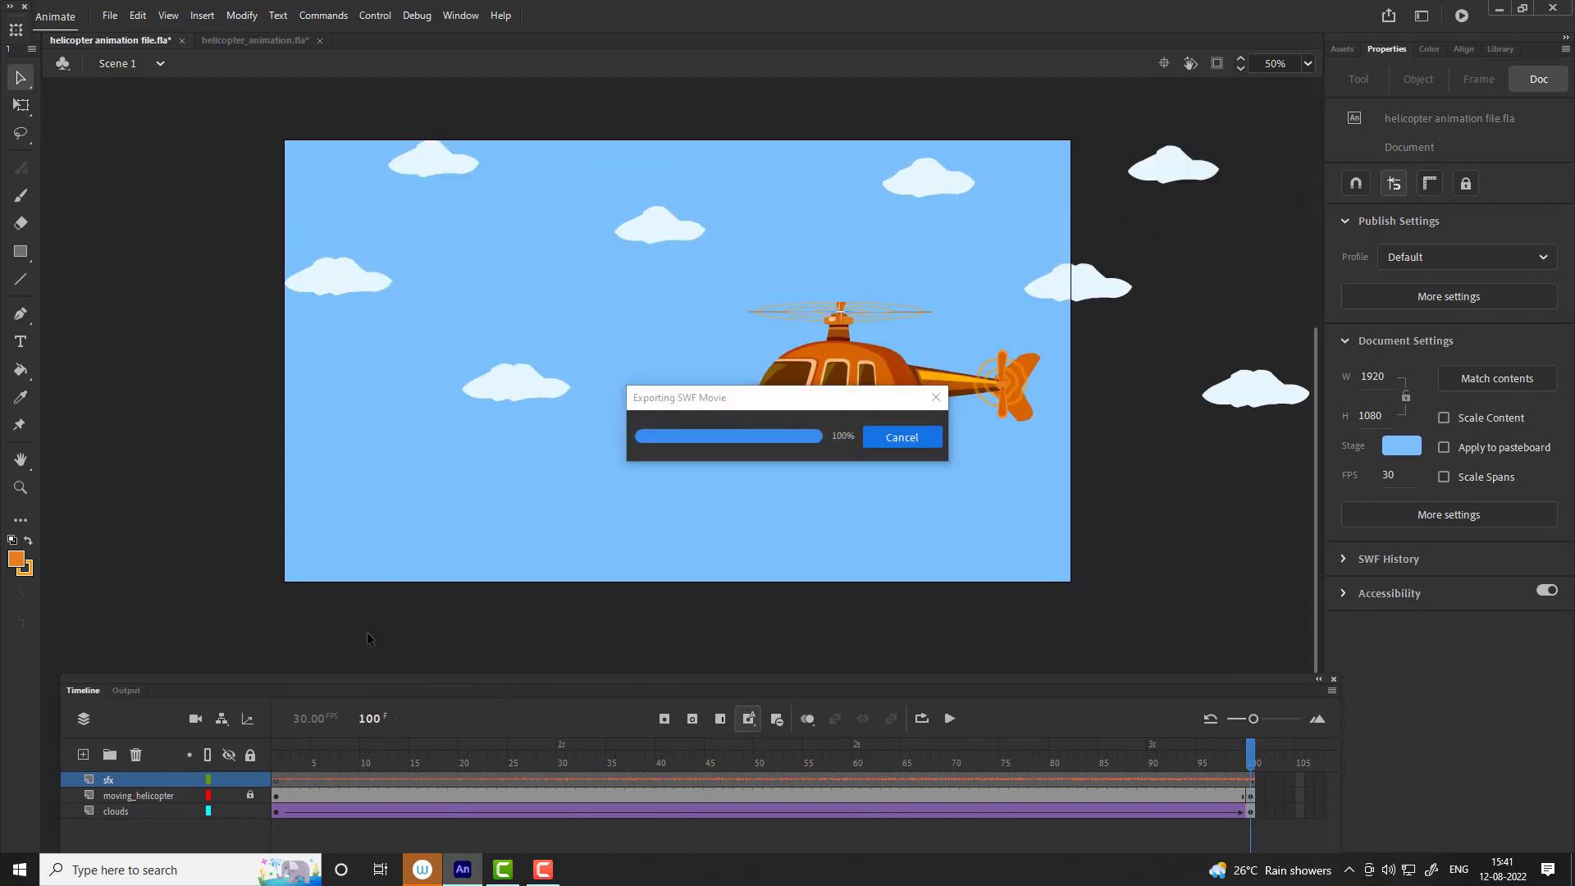